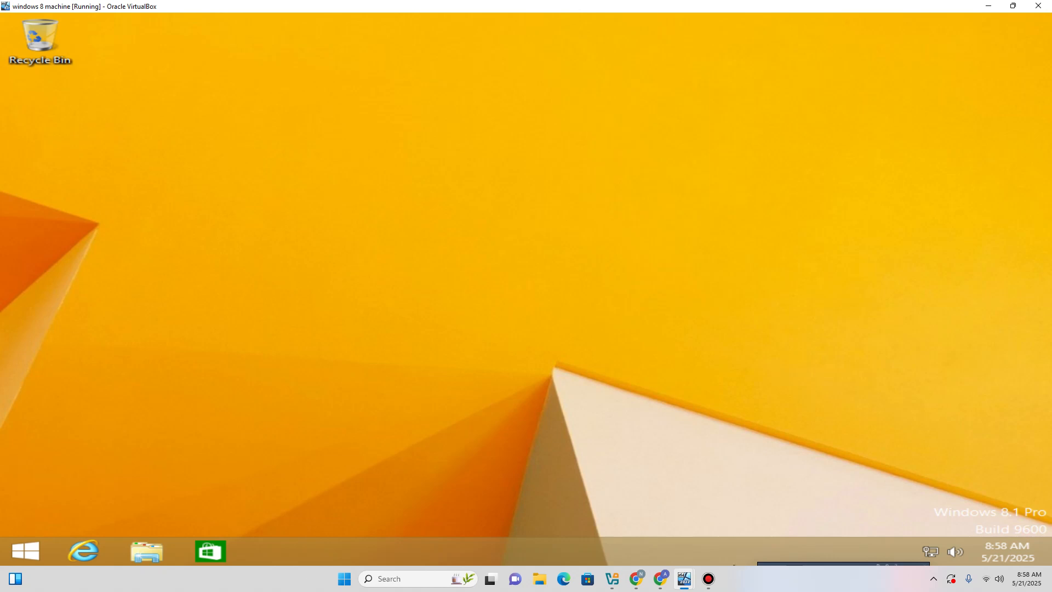
Unlock the Windows Server 2022 VM with Ctrl-Alt-Del and sign in as Administrator with the account password.
{"action": "mouse_move", "coordinate": [684, 579]}
{"action": "left_click", "coordinate": [624, 525]}
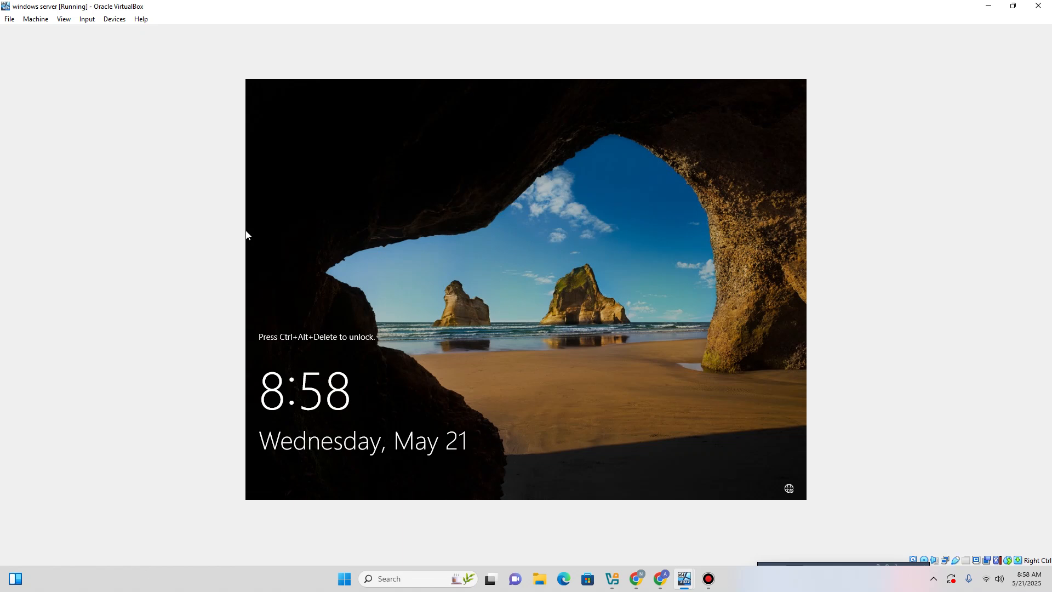
{"action": "mouse_move", "coordinate": [87, 19]}
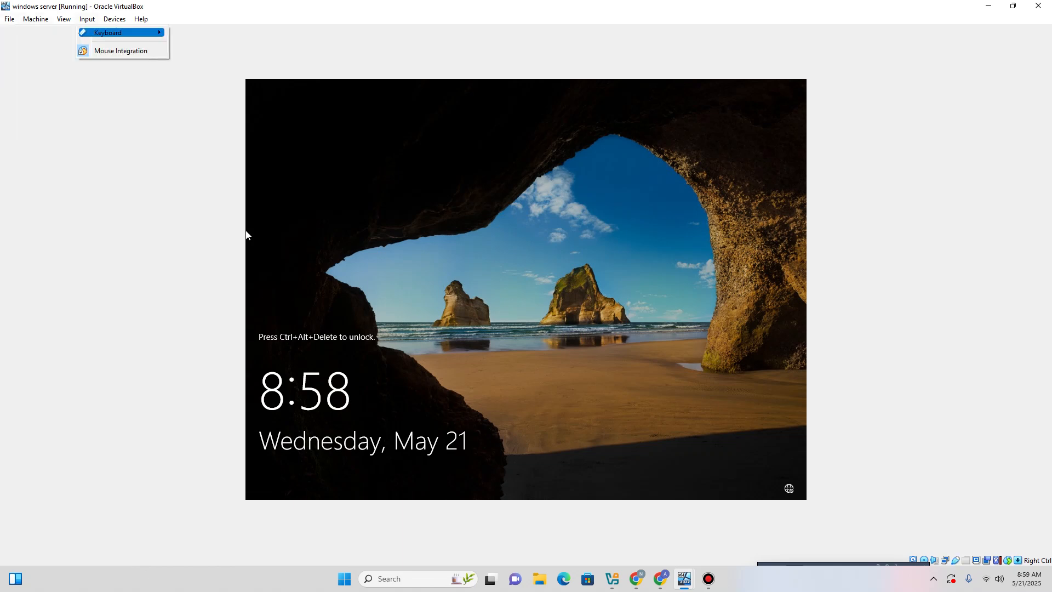
{"action": "mouse_move", "coordinate": [121, 32]}
{"action": "left_click", "coordinate": [220, 63]}
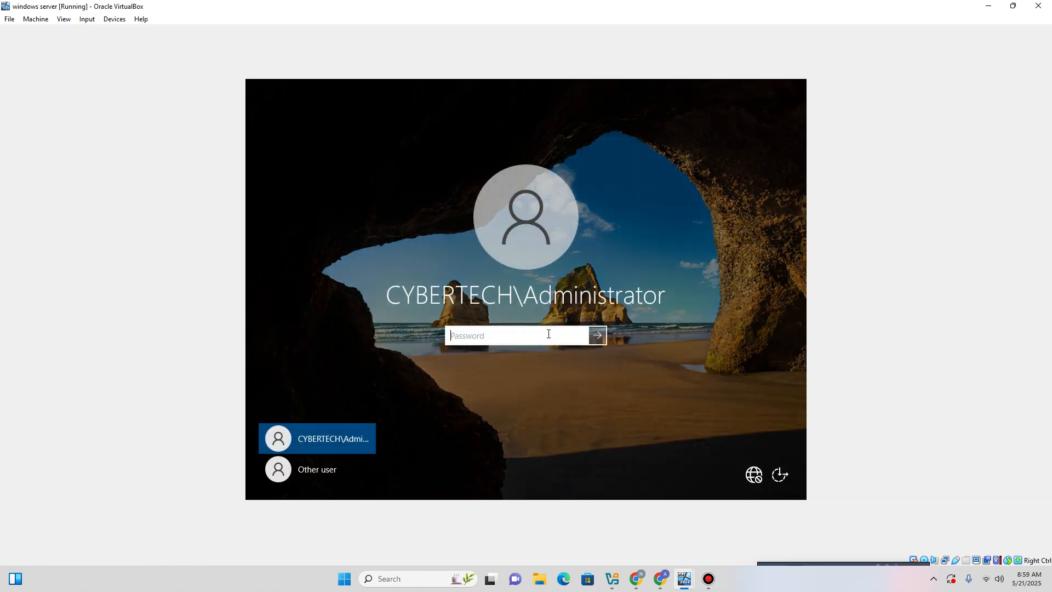
{"action": "type", "text": "P●●●●●●●●"}
{"action": "key", "text": "Return"}
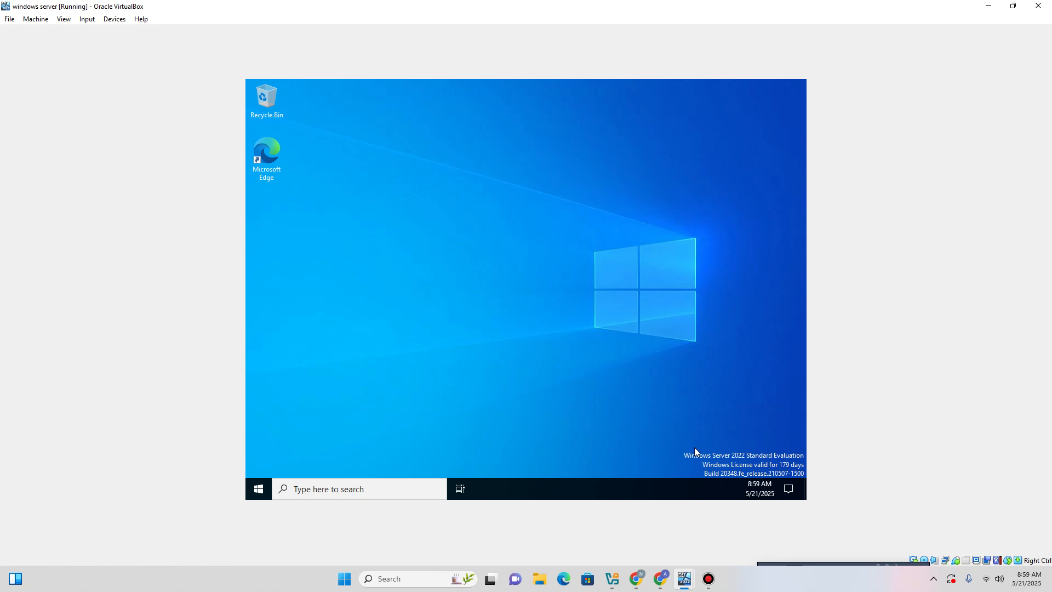
On the Windows 8.1 VM, open Network and Sharing Center from the tray network icon.
{"action": "mouse_move", "coordinate": [685, 579]}
{"action": "left_click", "coordinate": [699, 527]}
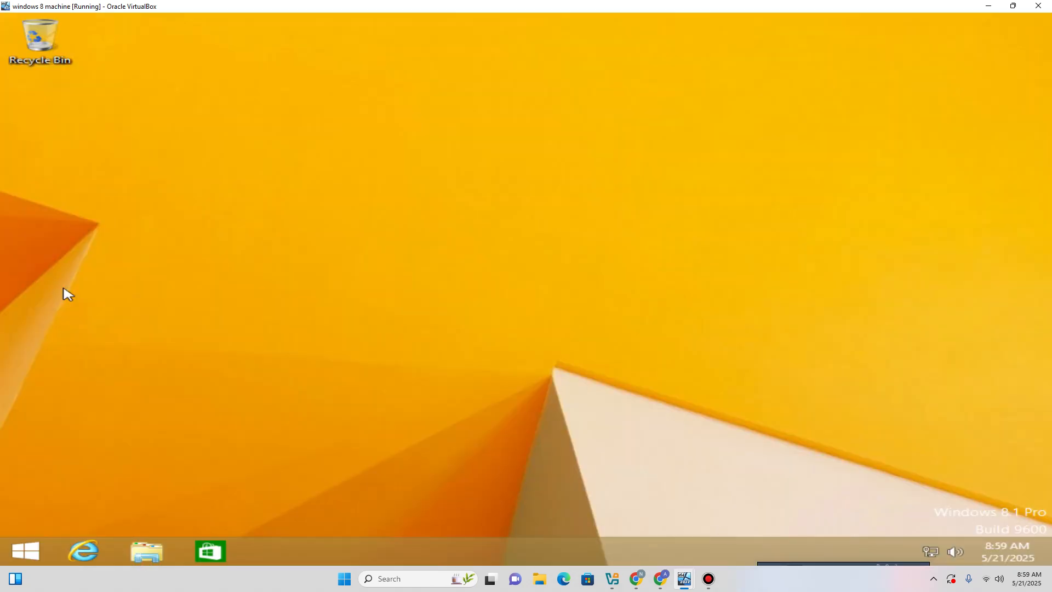
{"action": "right_click", "coordinate": [927, 552]}
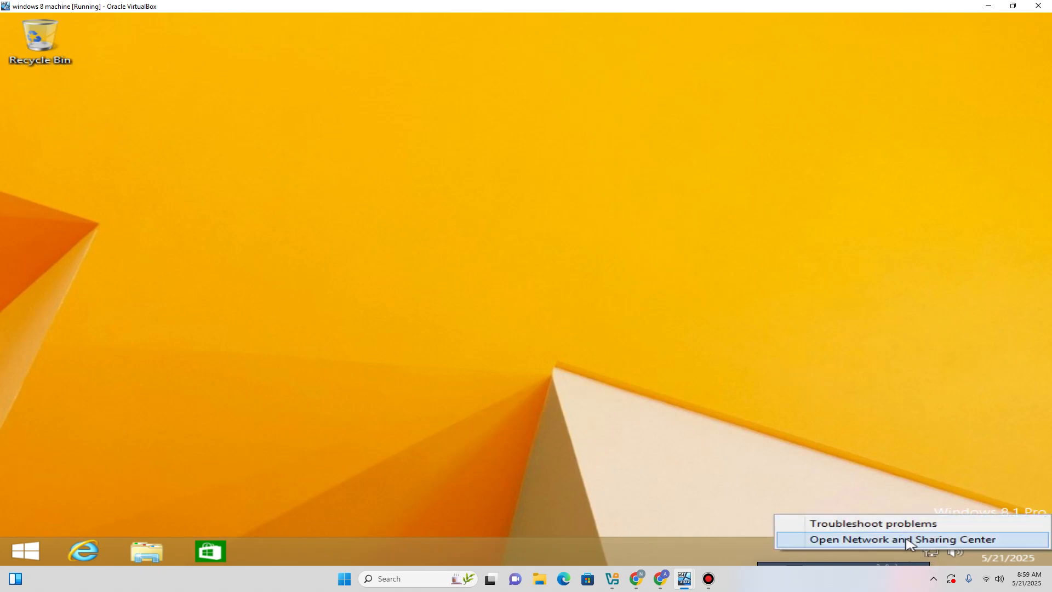
{"action": "left_click", "coordinate": [907, 541]}
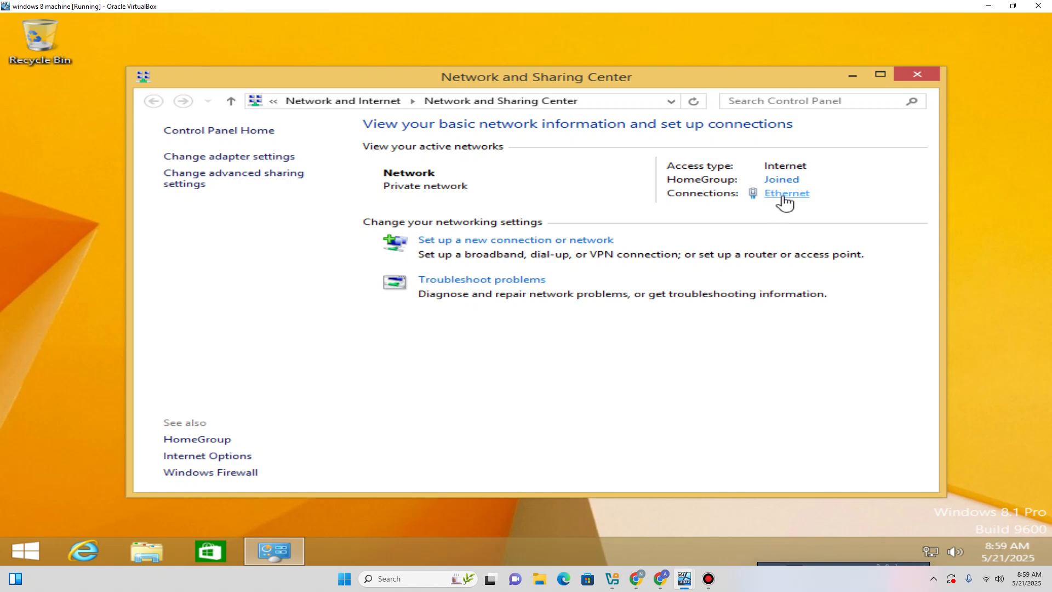
Open the Ethernet adapter's Internet Protocol Version 4 properties.
{"action": "left_click", "coordinate": [788, 197]}
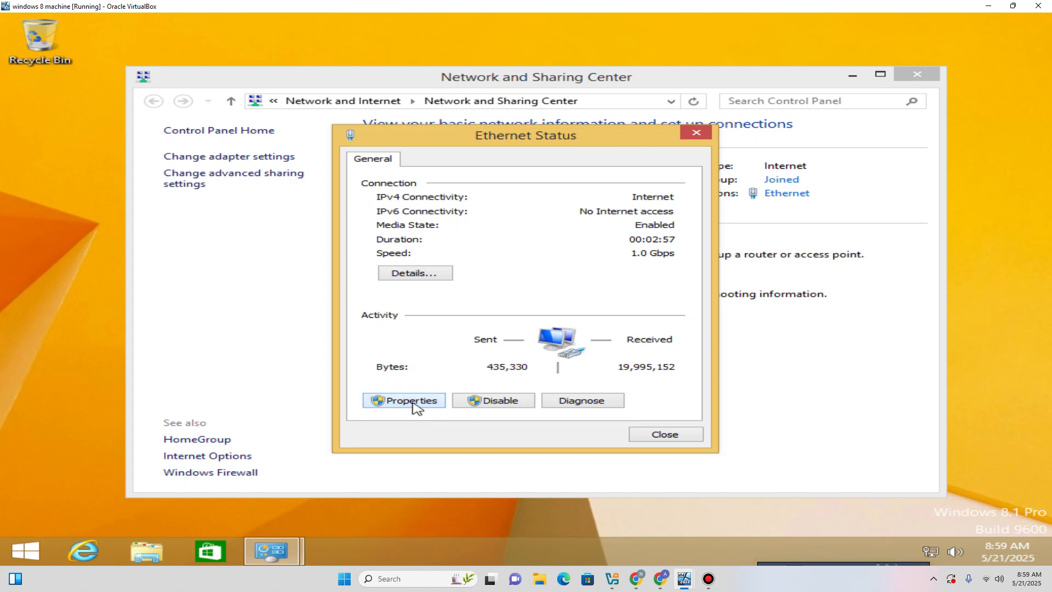
{"action": "left_click", "coordinate": [415, 403]}
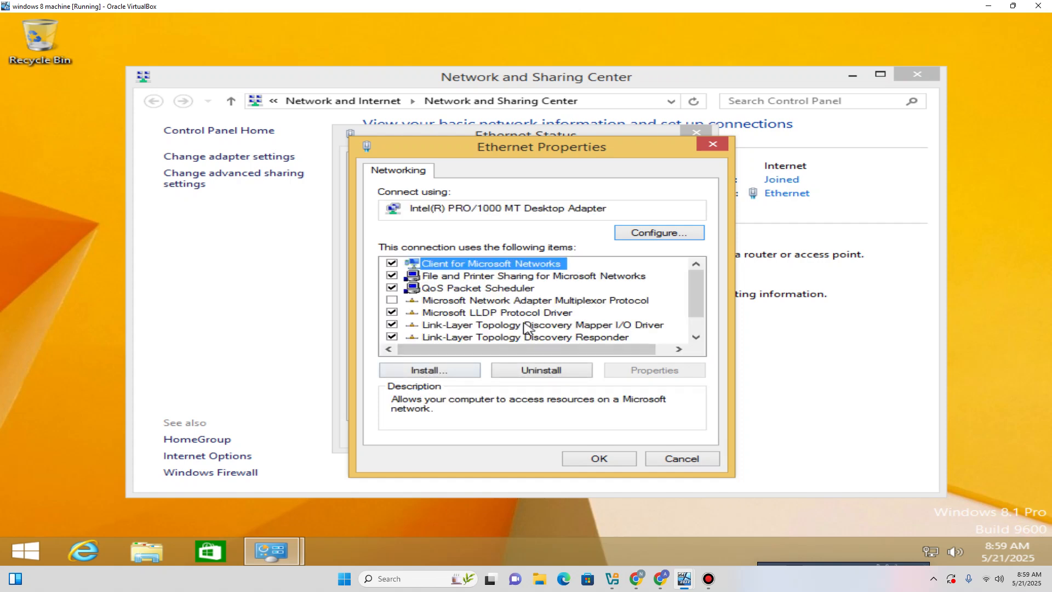
{"action": "scroll", "coordinate": [523, 327], "scroll_direction": "down", "scroll_amount": 1}
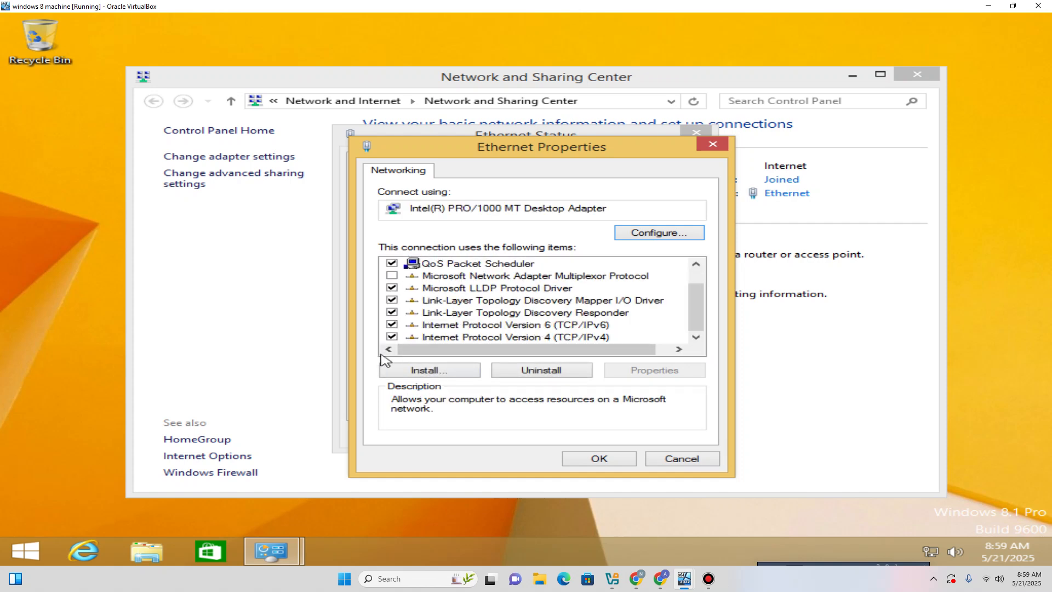
{"action": "left_click", "coordinate": [453, 339]}
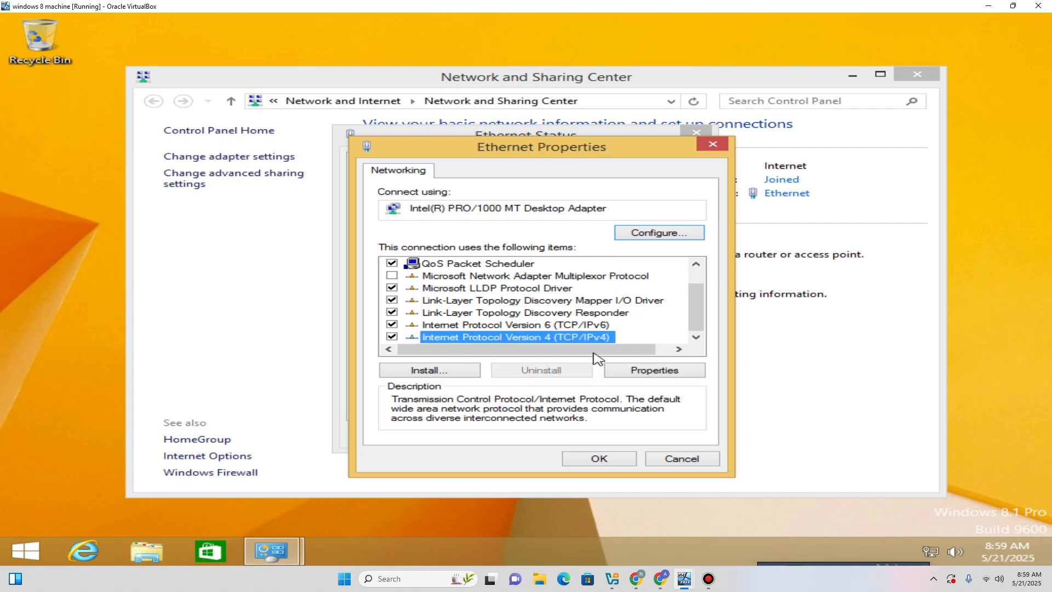
{"action": "left_click", "coordinate": [665, 373]}
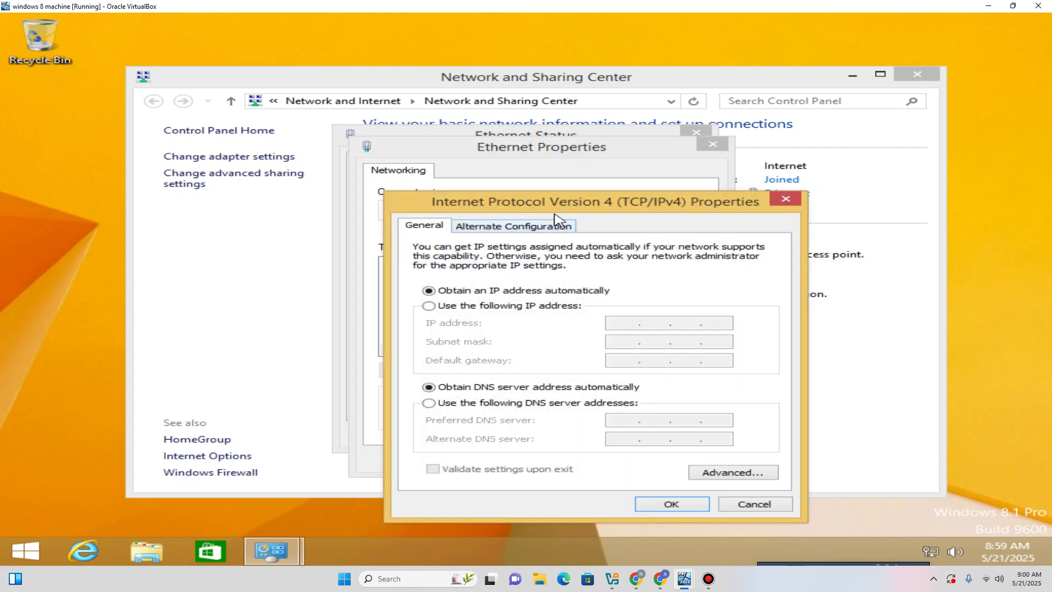
Move the IPv4 dialog left, select 'Use the following IP address', and open the Run box.
{"action": "left_click_drag", "start_coordinate": [555, 210], "coordinate": [557, 141]}
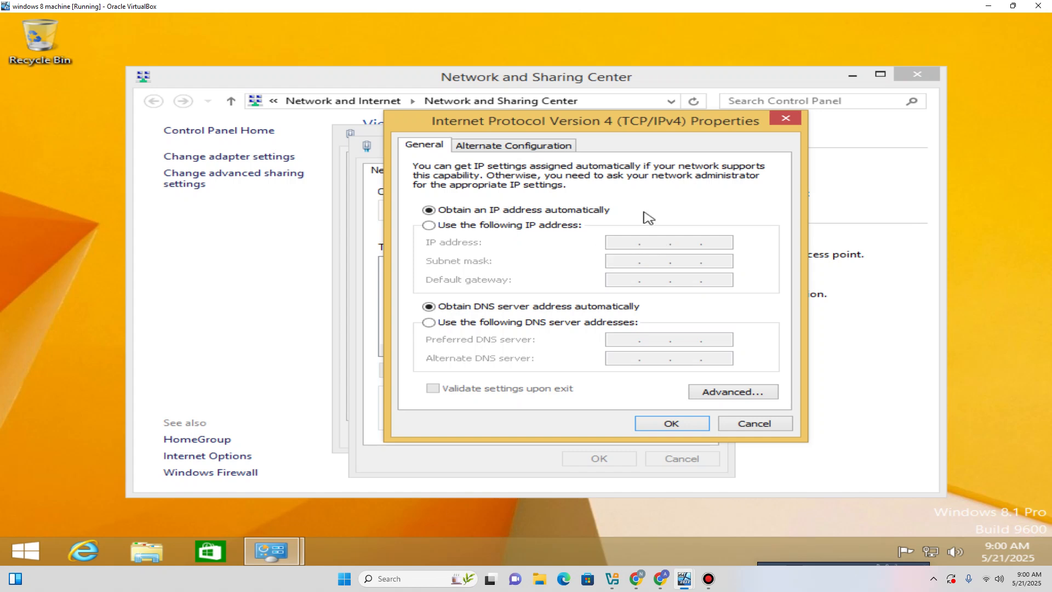
{"action": "left_click_drag", "start_coordinate": [565, 123], "coordinate": [268, 103]}
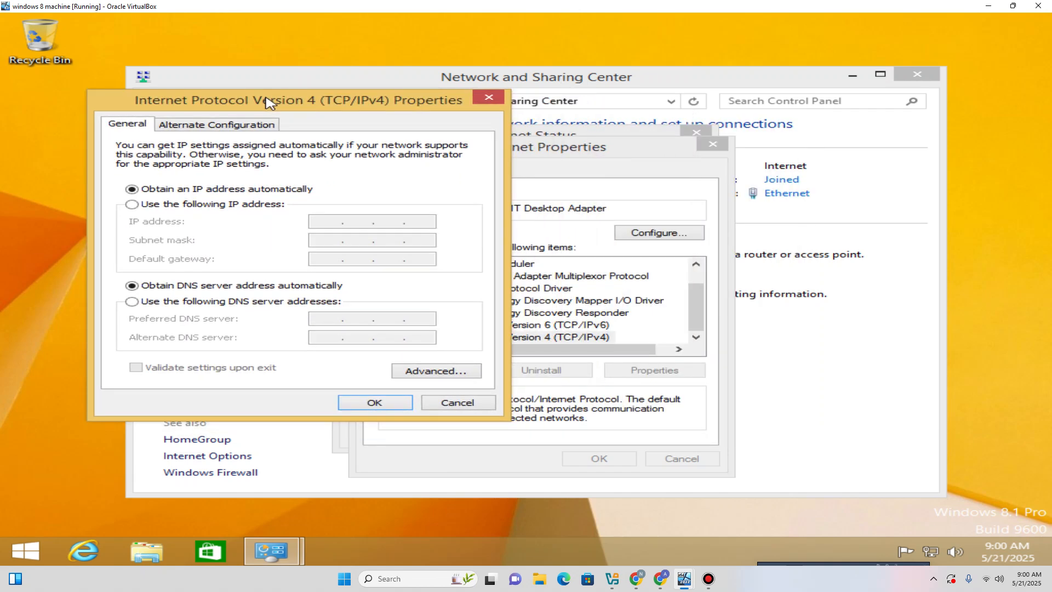
{"action": "left_click", "coordinate": [141, 206]}
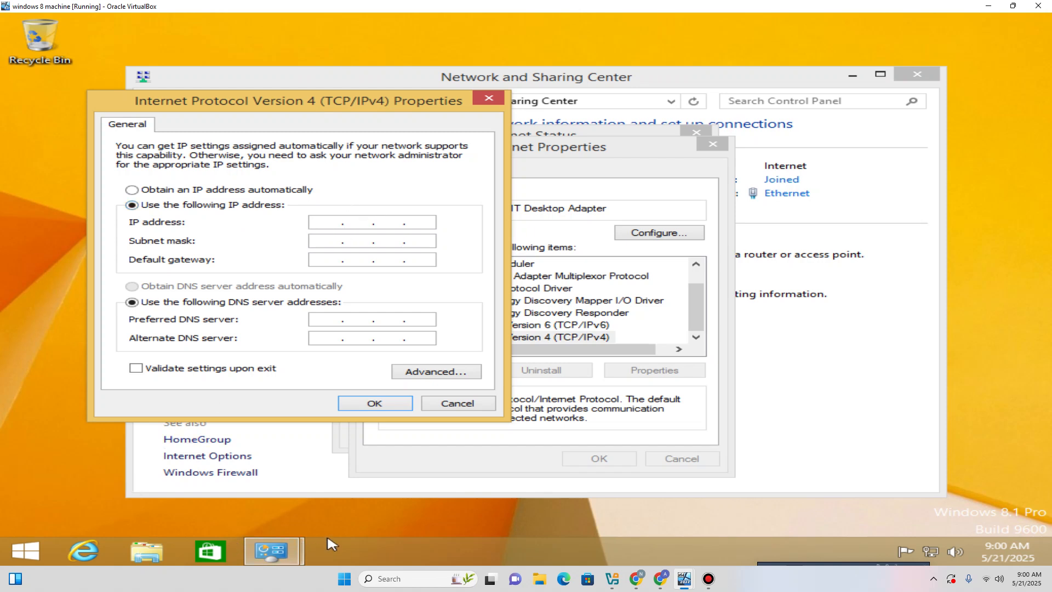
{"action": "key", "text": "super+r"}
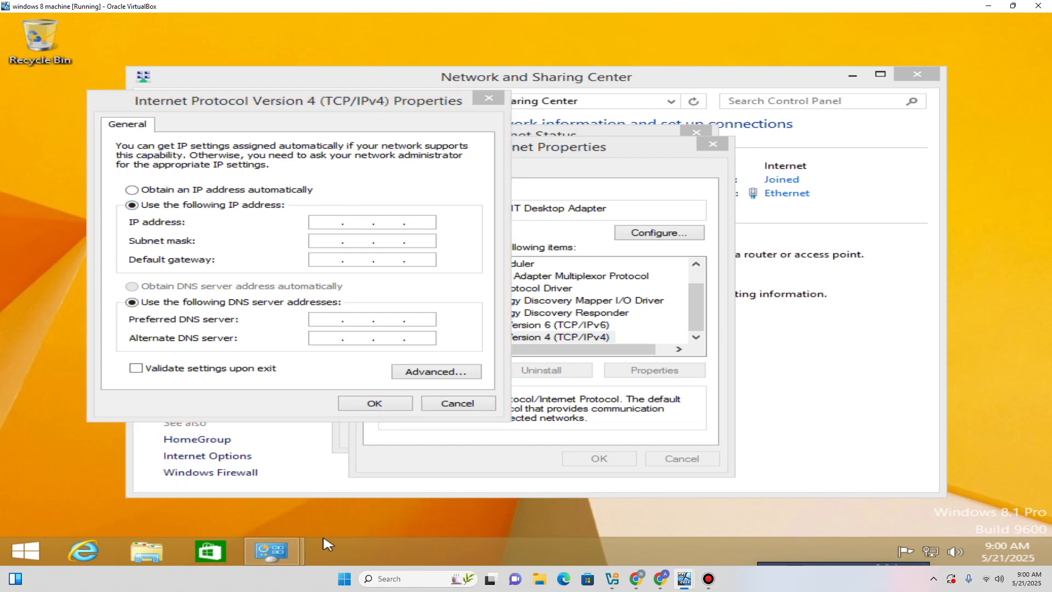
Launch cmd and run ipconfig to show 10.0.5.6, mask 255.255.255.224, gateway 10.0.5.1.
{"action": "mouse_move", "coordinate": [327, 544]}
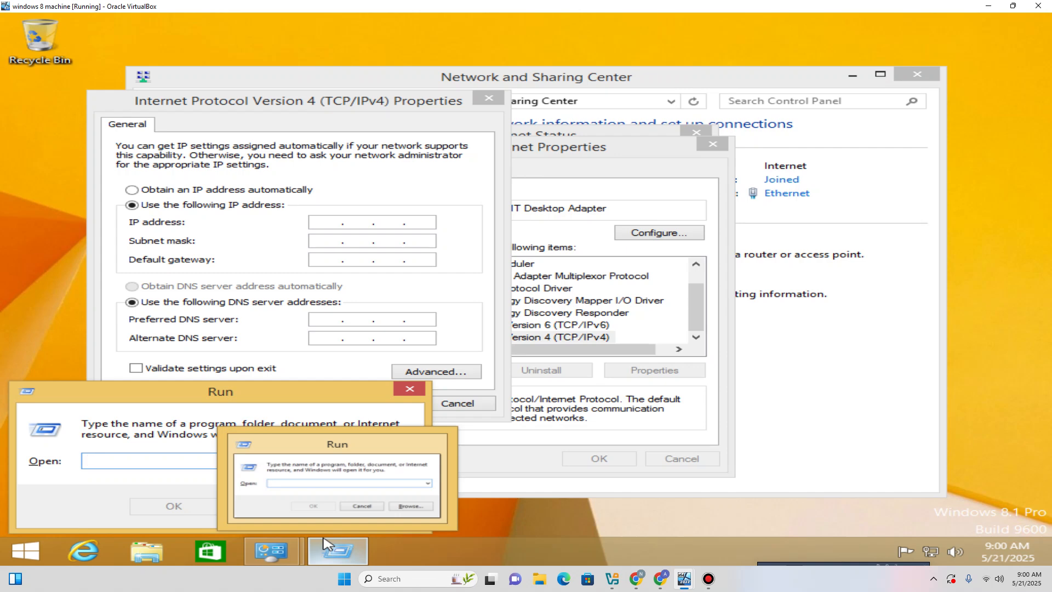
{"action": "type", "text": "cmd"}
{"action": "key", "text": "Return"}
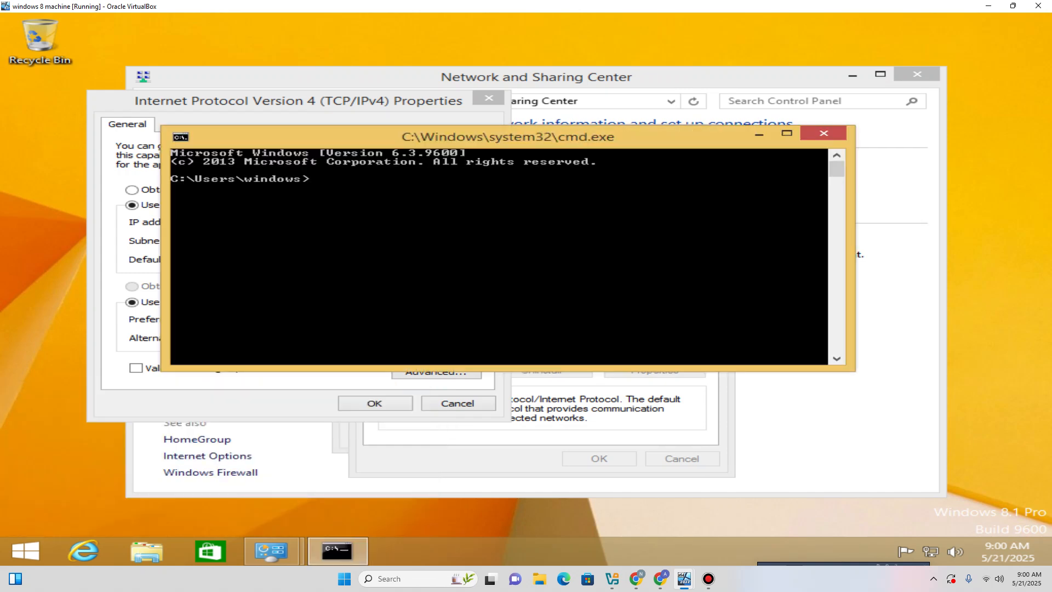
{"action": "type", "text": "ipconfig"}
{"action": "key", "text": "Return"}
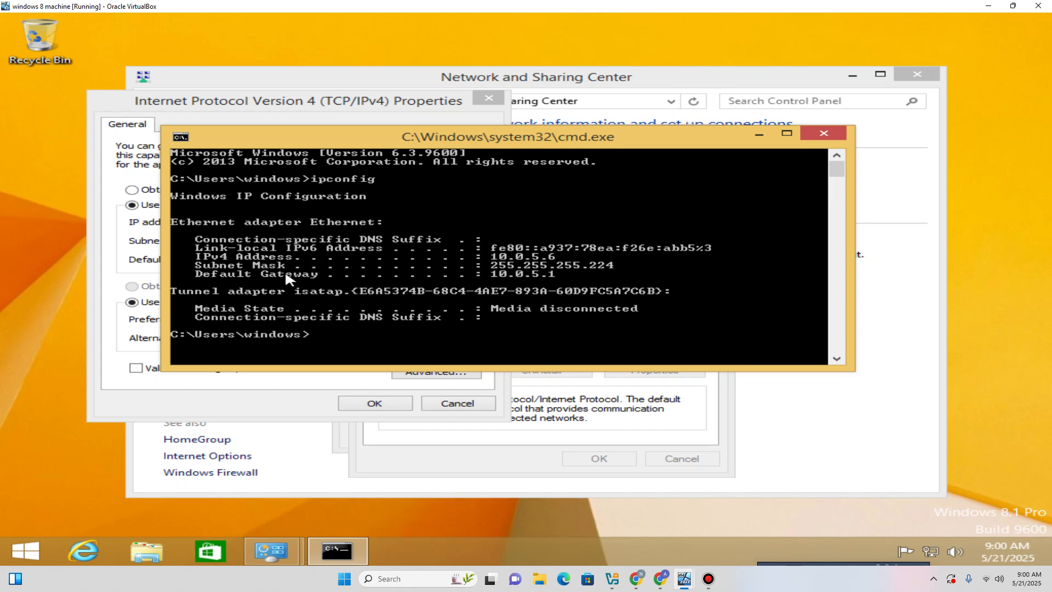
Resize and place the command prompt beside the IPv4 settings dialog.
{"action": "mouse_move", "coordinate": [579, 144]}
{"action": "left_mouse_down"}
{"action": "mouse_move", "coordinate": [447, 324]}
{"action": "mouse_move", "coordinate": [844, 160]}
{"action": "mouse_move", "coordinate": [820, 145]}
{"action": "mouse_move", "coordinate": [596, 145]}
{"action": "left_mouse_up"}
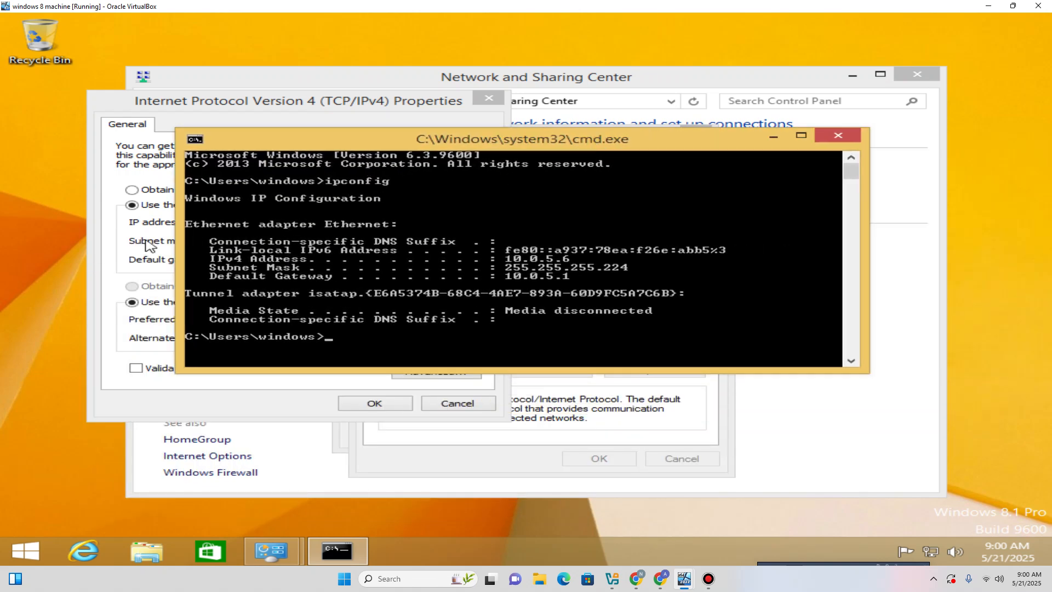
{"action": "left_click_drag", "start_coordinate": [181, 234], "coordinate": [514, 235]}
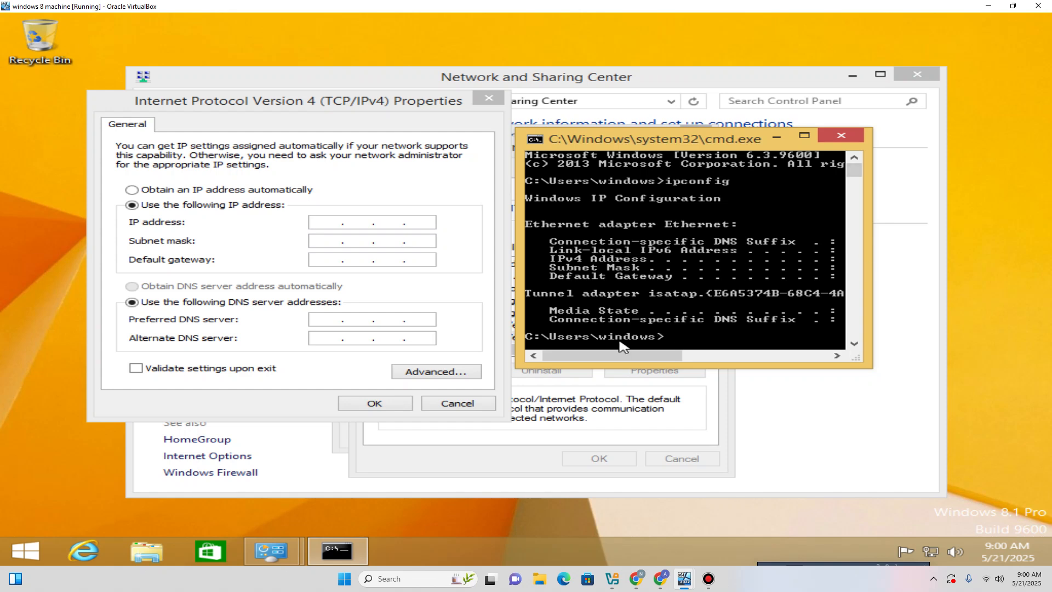
{"action": "left_click_drag", "start_coordinate": [619, 356], "coordinate": [700, 355]}
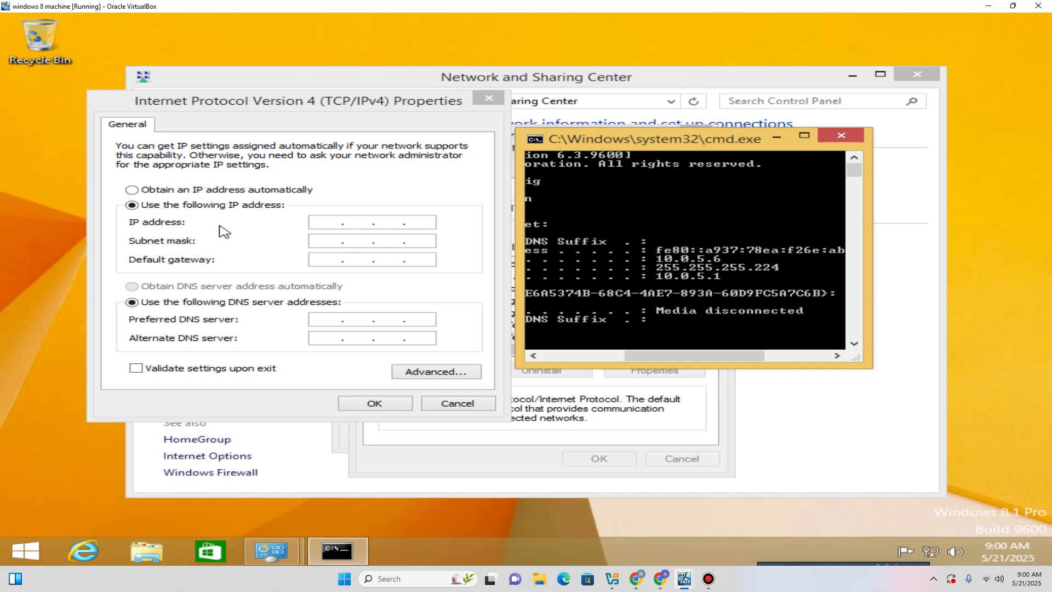
{"action": "left_click", "coordinate": [328, 224]}
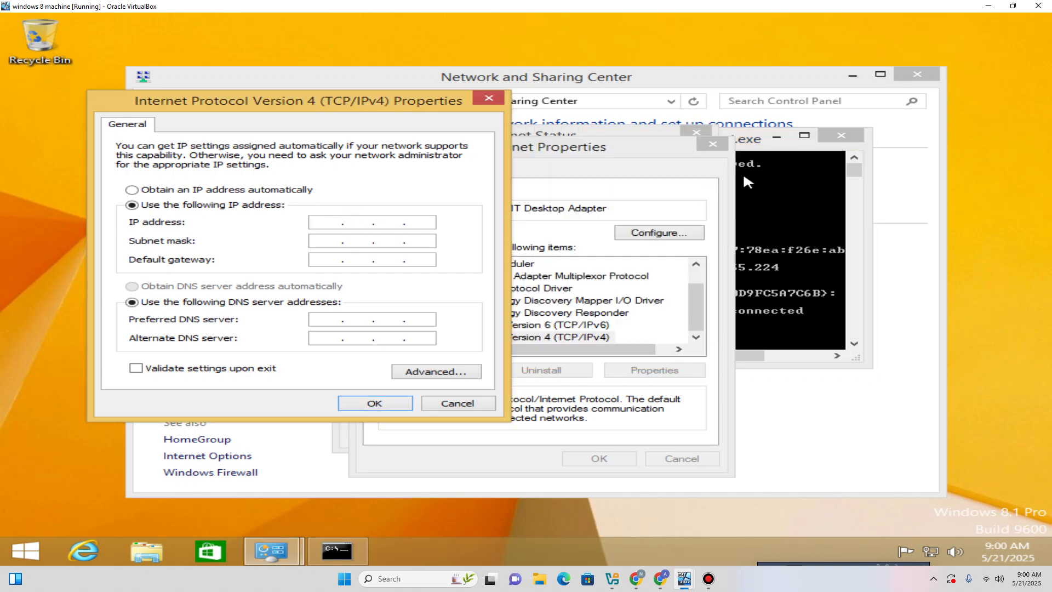
Enter IP address 10.0.5.6, subnet mask 255.255.255.224 and default gateway 10.0.5.1.
{"action": "left_click_drag", "start_coordinate": [759, 140], "coordinate": [944, 148]}
{"action": "left_click", "coordinate": [317, 222]}
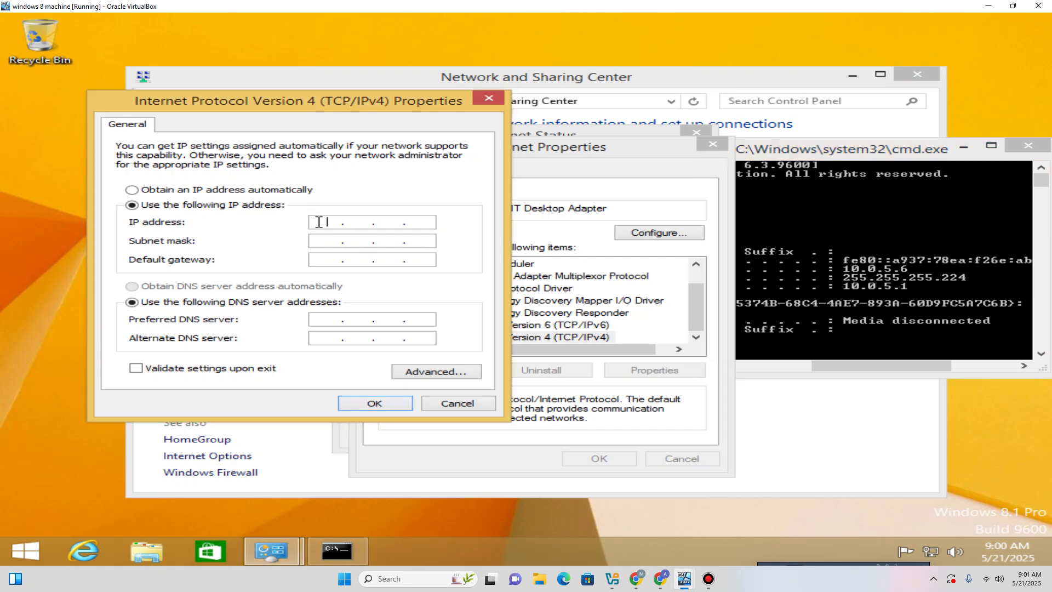
{"action": "type", "text": "10.0.5.6"}
{"action": "left_click", "coordinate": [333, 241]}
{"action": "left_click", "coordinate": [354, 242]}
{"action": "key", "text": "Delete"}
{"action": "type", "text": "255"}
{"action": "key", "text": "period"}
{"action": "type", "text": "255 . 255 .224"}
{"action": "left_click", "coordinate": [320, 260]}
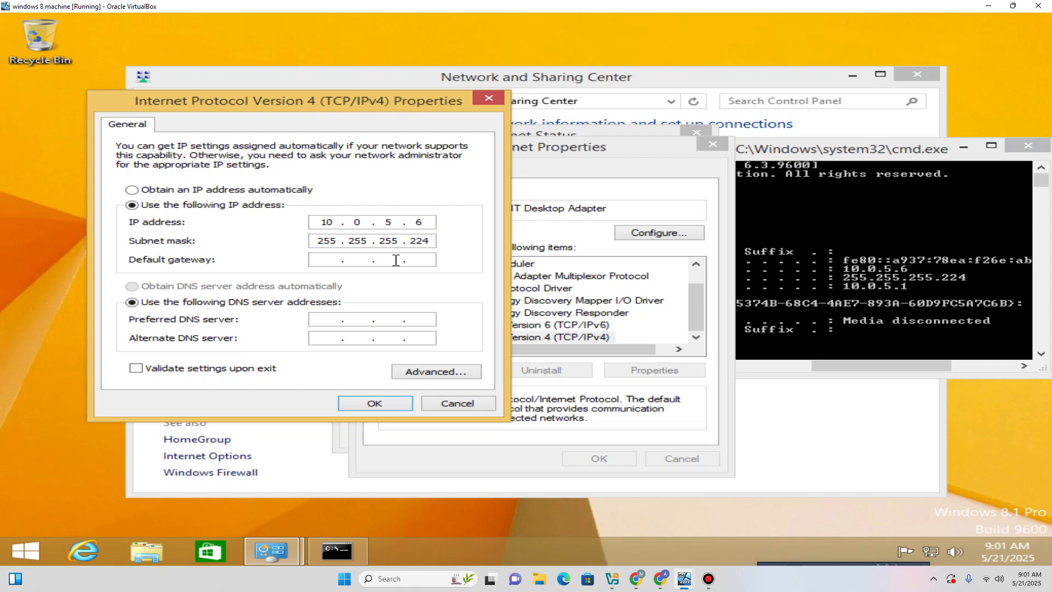
{"action": "type", "text": "10.0.5.1"}
Run ipconfig on the server to confirm IPv4 10.0.5.4, then return to the Windows 8.1 VM.
{"action": "mouse_move", "coordinate": [684, 577]}
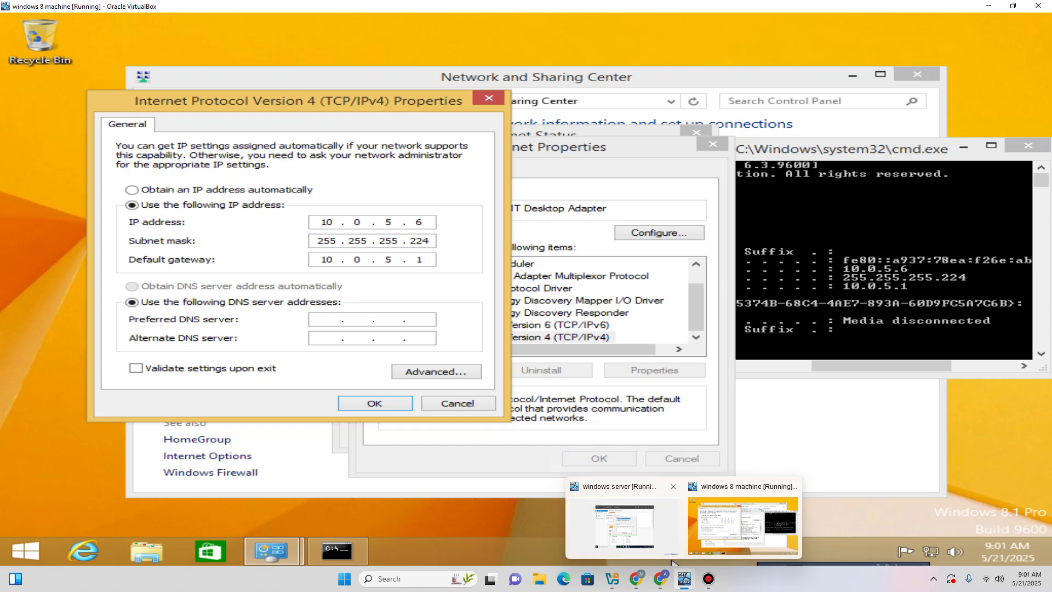
{"action": "left_click", "coordinate": [625, 520]}
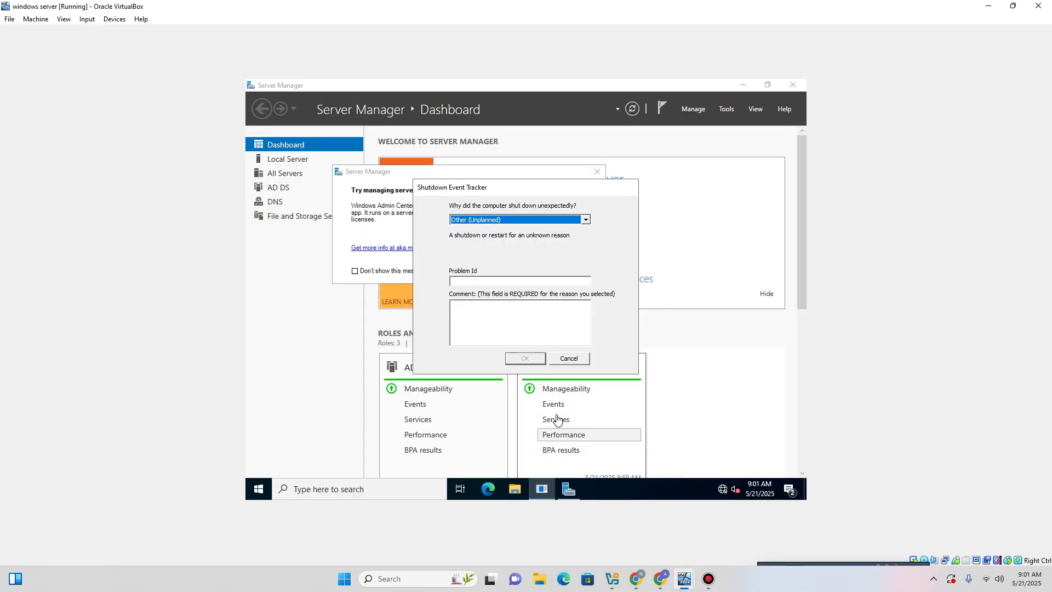
{"action": "left_click", "coordinate": [362, 489]}
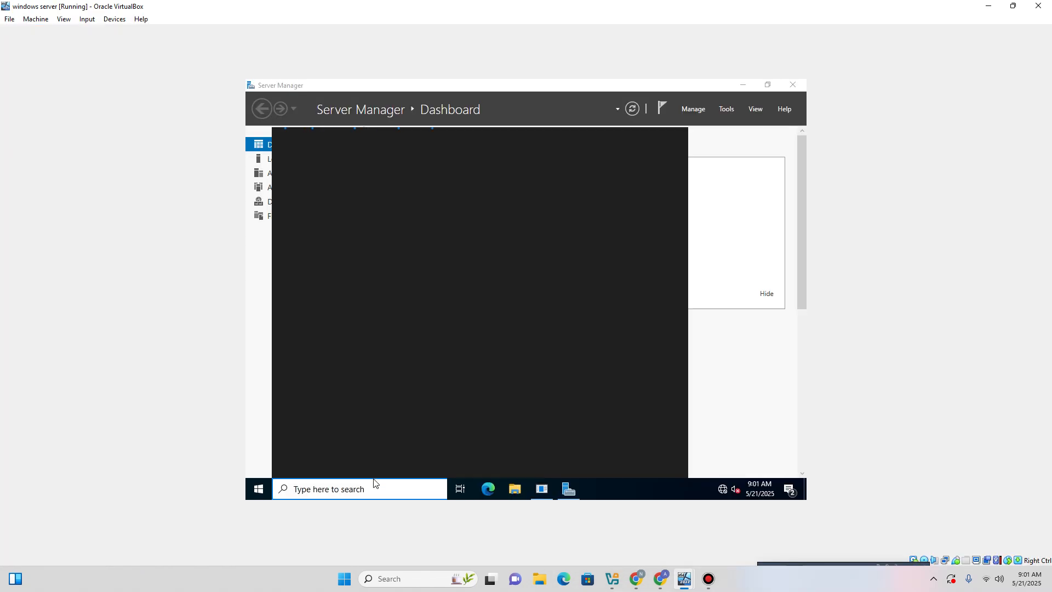
{"action": "type", "text": "c"}
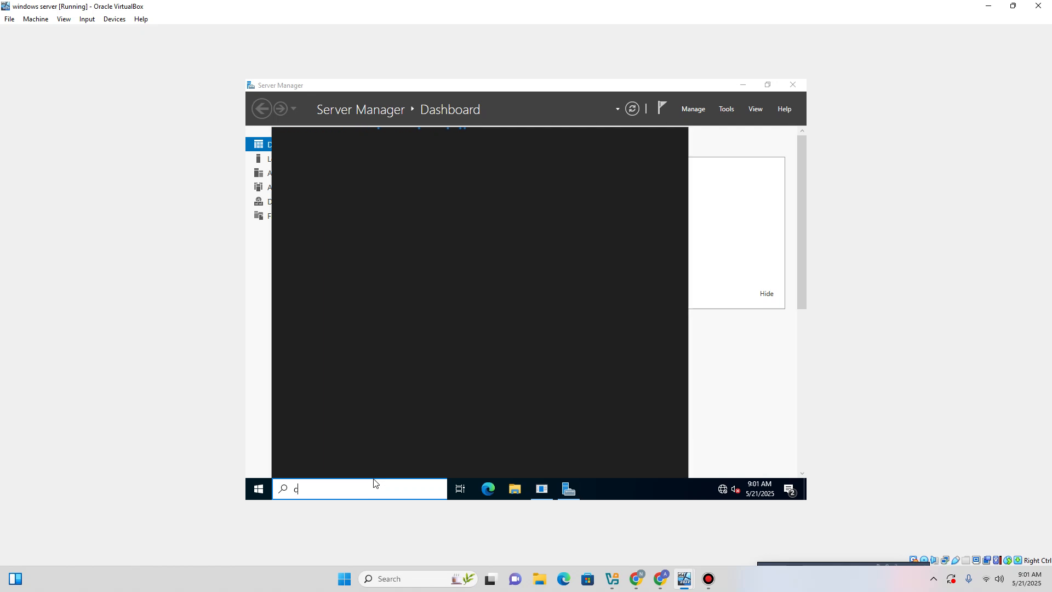
{"action": "type", "text": "md"}
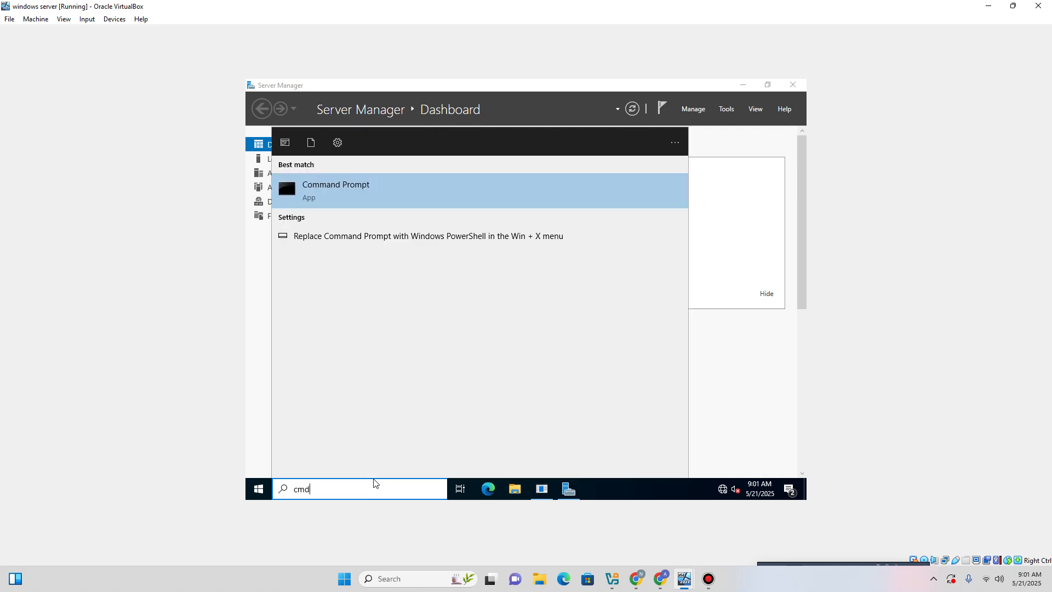
{"action": "key", "text": "Return"}
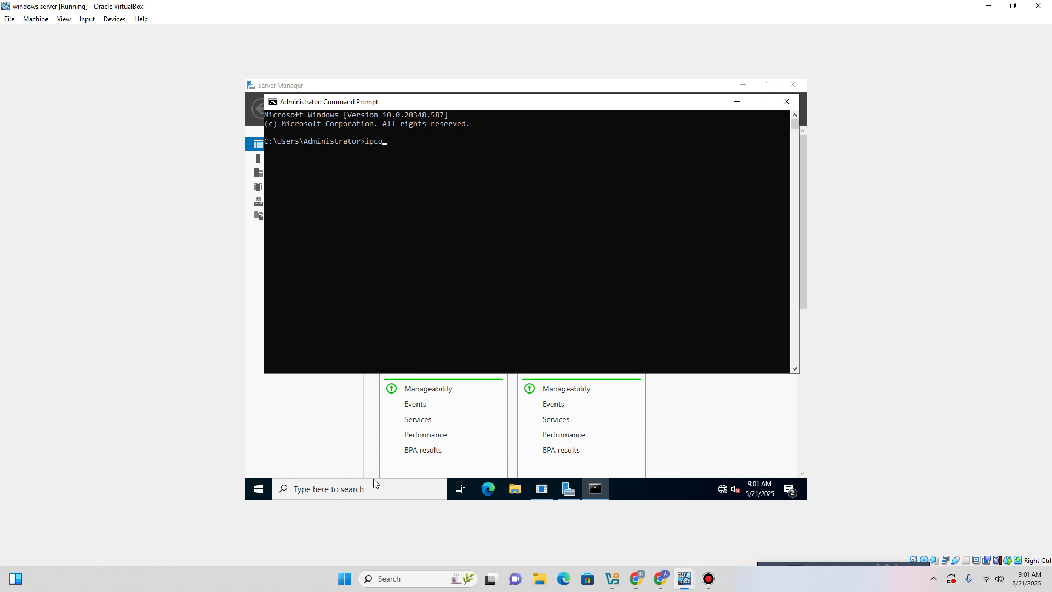
{"action": "type", "text": "ipconfig"}
{"action": "key", "text": "Return"}
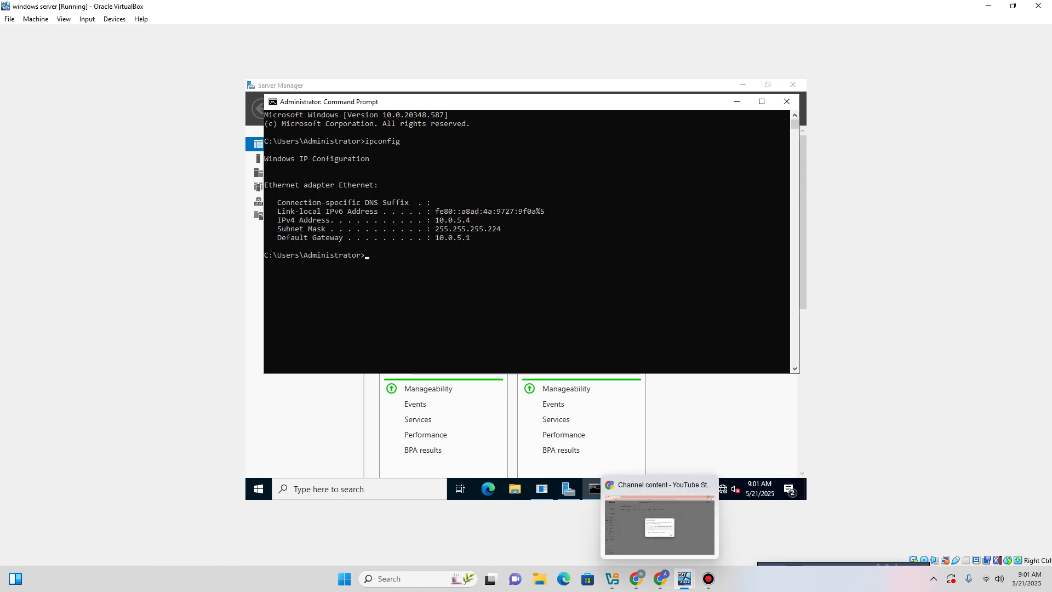
{"action": "mouse_move", "coordinate": [685, 579]}
{"action": "left_click", "coordinate": [746, 524]}
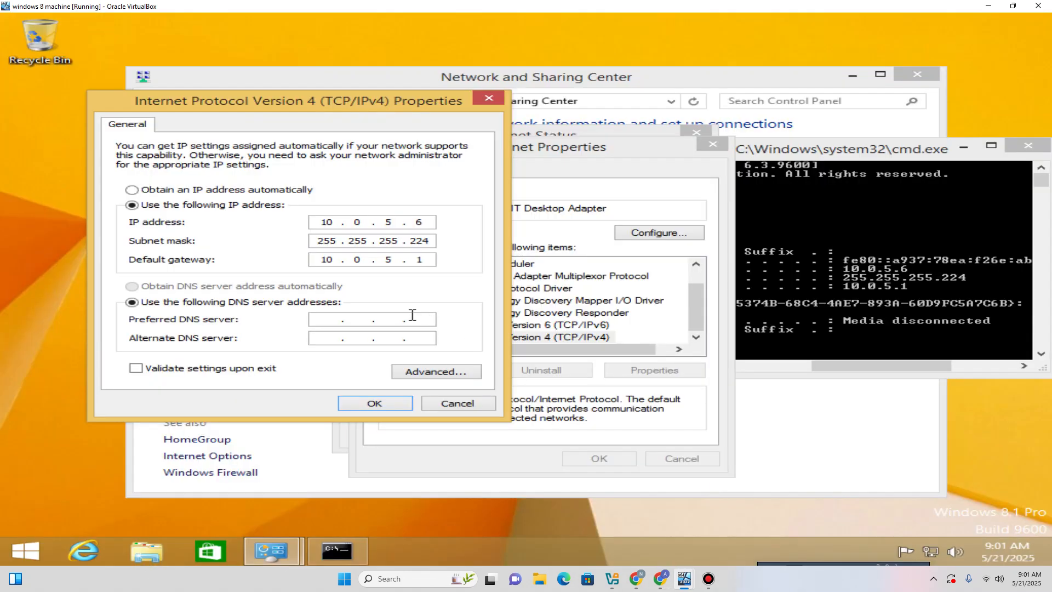
Set preferred DNS server 10.0.5.4, apply it, and close the Ethernet Properties and Status dialogs.
{"action": "left_click", "coordinate": [328, 319]}
{"action": "type", "text": "10 . 0 . 5 . 4"}
{"action": "left_click", "coordinate": [373, 403]}
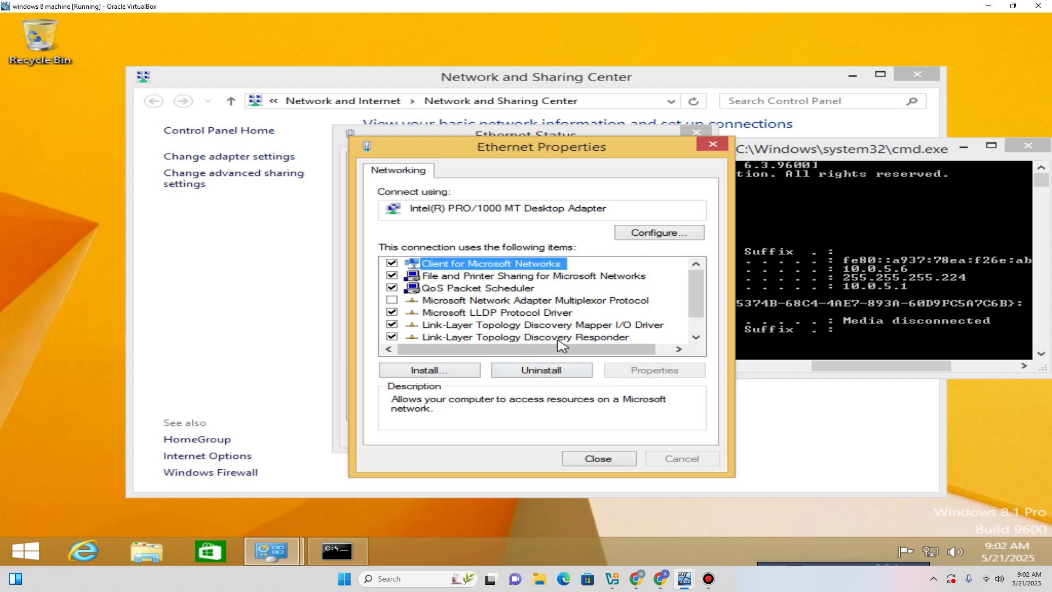
{"action": "scroll", "coordinate": [559, 344], "scroll_direction": "down", "scroll_amount": 1}
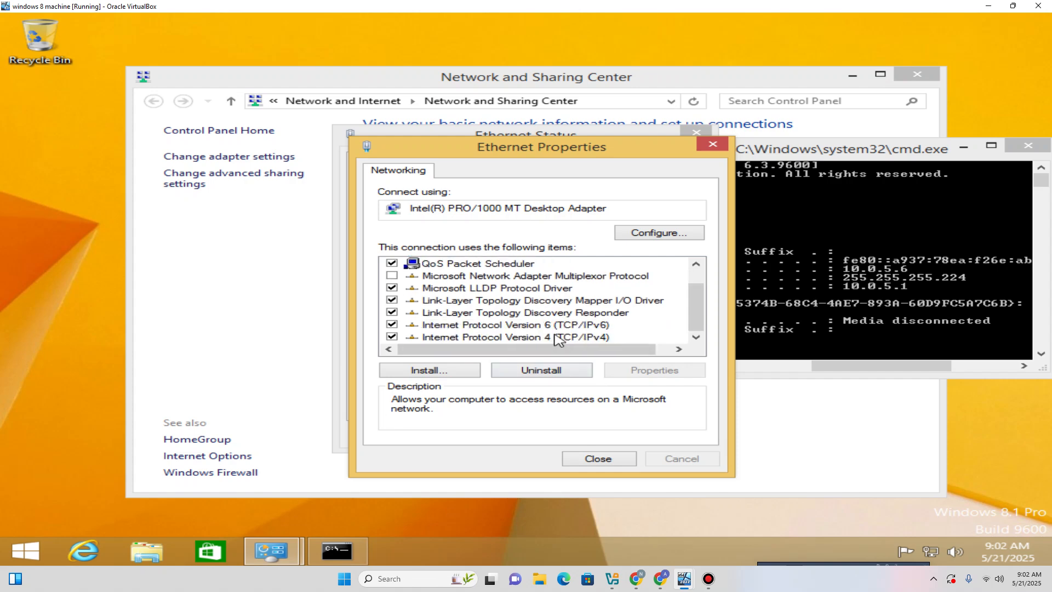
{"action": "left_click", "coordinate": [597, 458]}
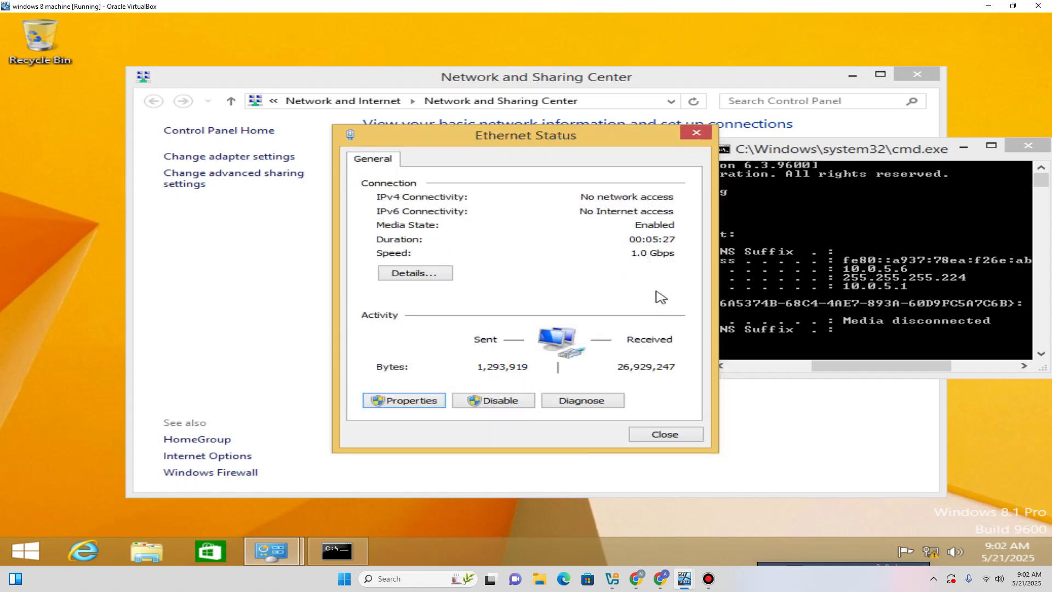
{"action": "left_click", "coordinate": [665, 435]}
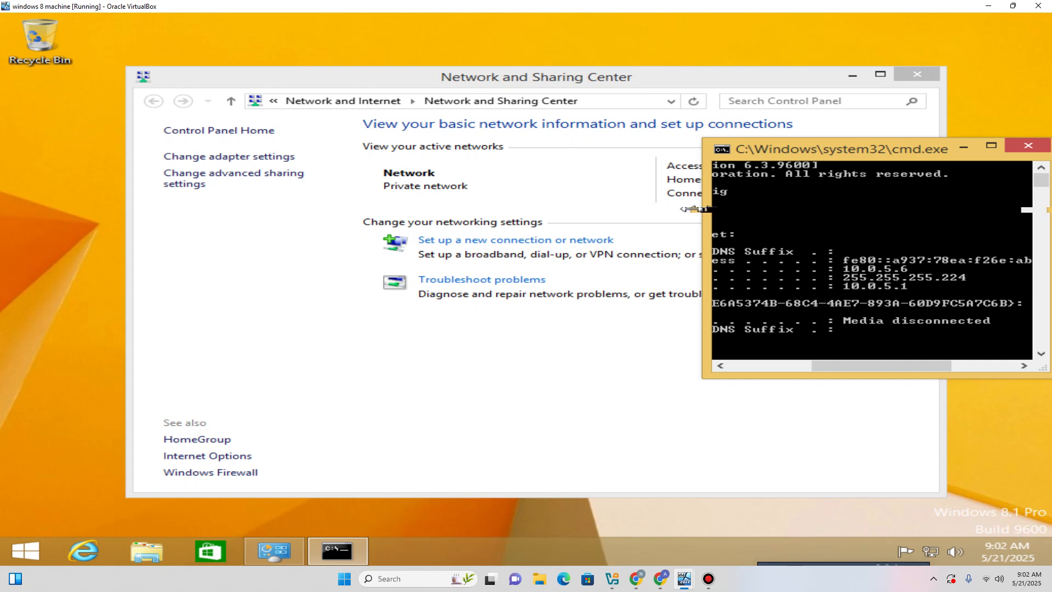
Rerun ipconfig in a widened console to confirm 10.0.5.6, then close it and Network and Sharing Center.
{"action": "left_click_drag", "start_coordinate": [703, 211], "coordinate": [173, 211]}
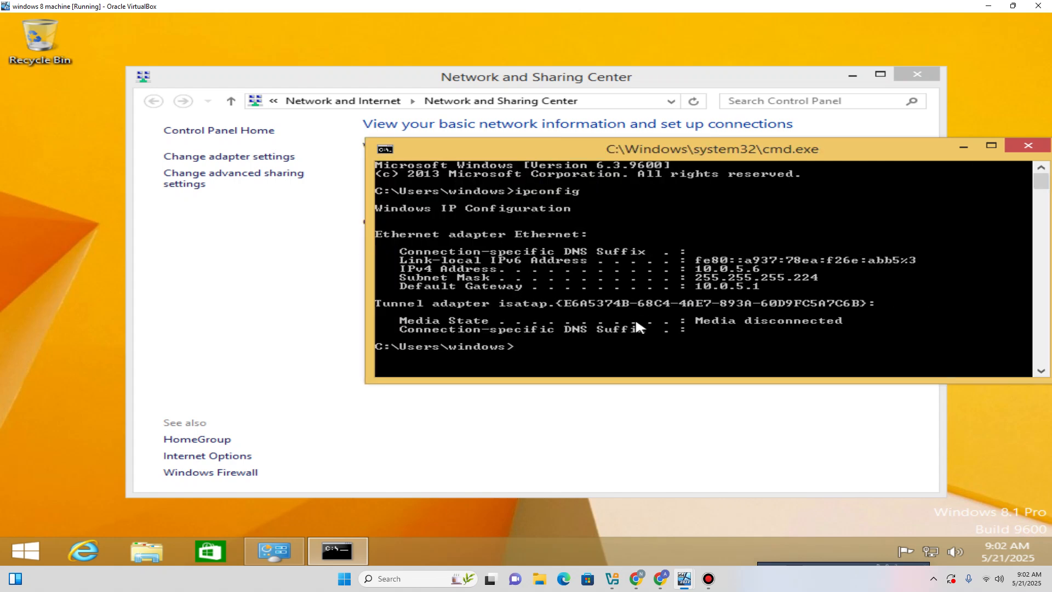
{"action": "type", "text": "ipconfig"}
{"action": "key", "text": "Return"}
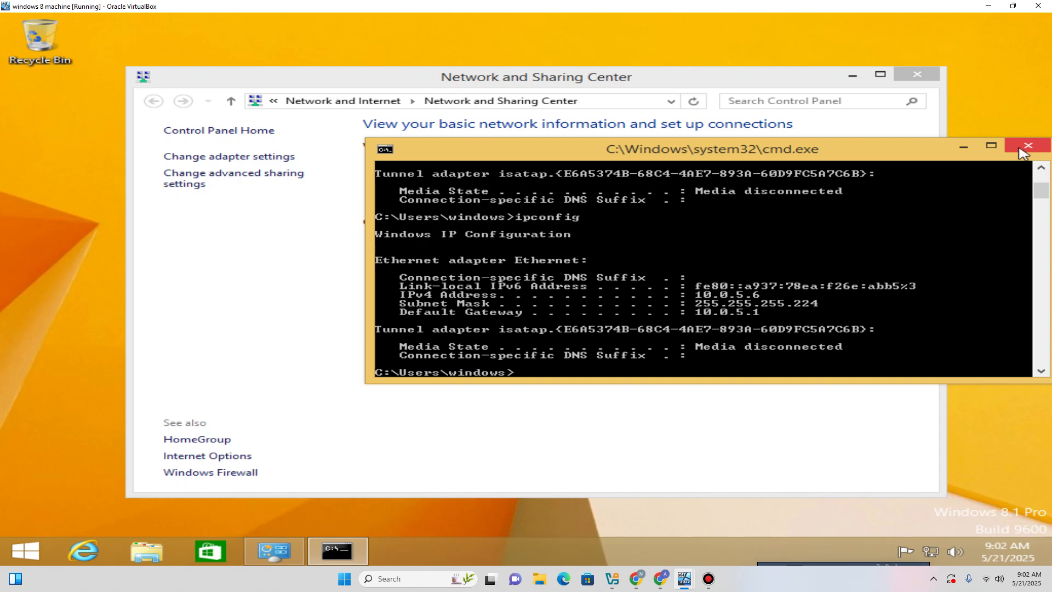
{"action": "left_click", "coordinate": [1029, 145]}
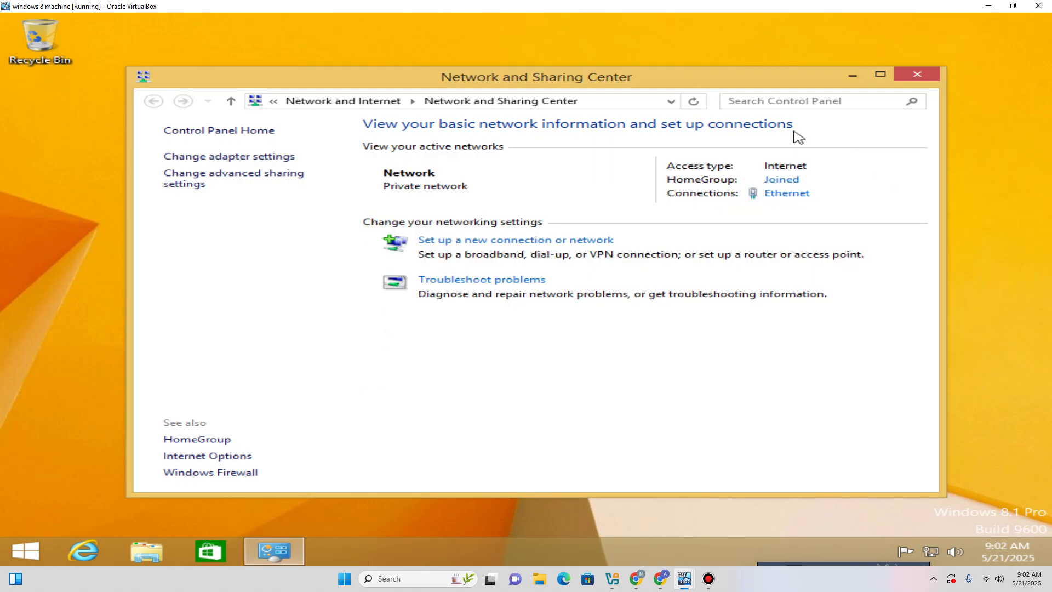
{"action": "left_click", "coordinate": [918, 78]}
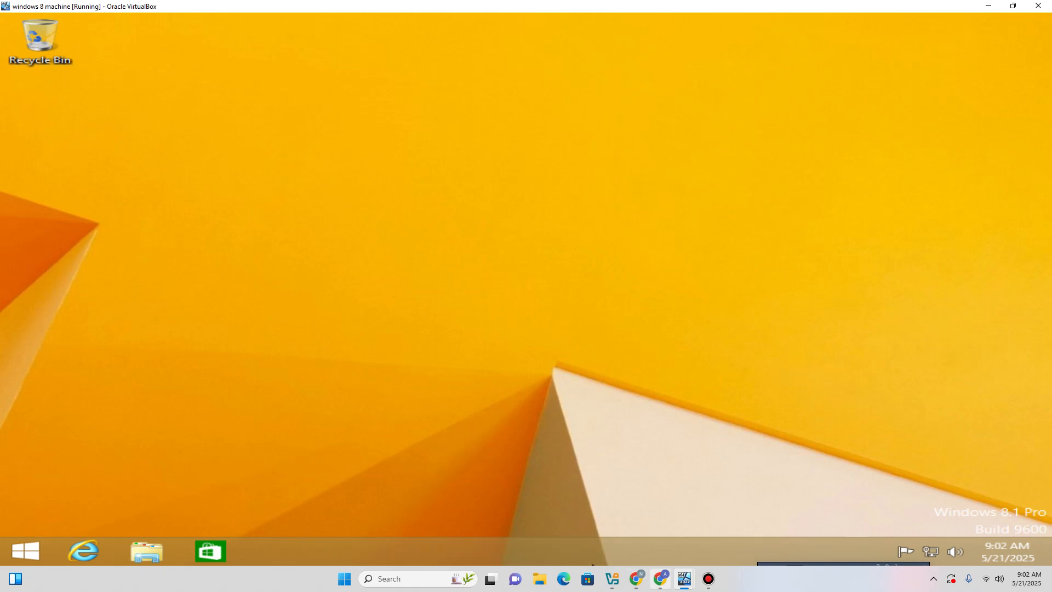
Open File Explorer on the Windows 8.1 client, then bring the Windows Server VM to the front.
{"action": "mouse_move", "coordinate": [685, 578]}
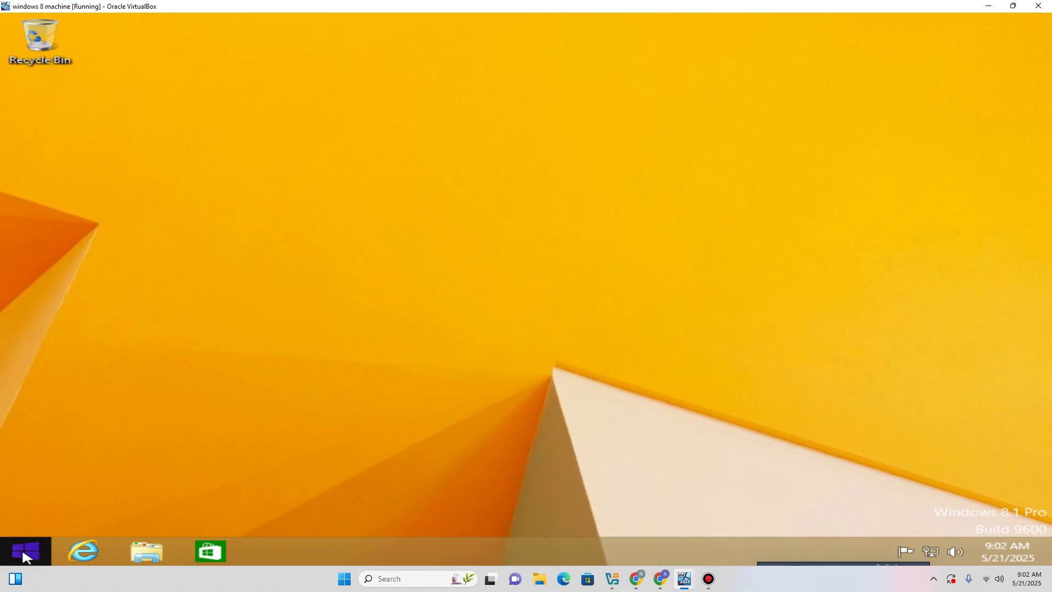
{"action": "left_click", "coordinate": [154, 552]}
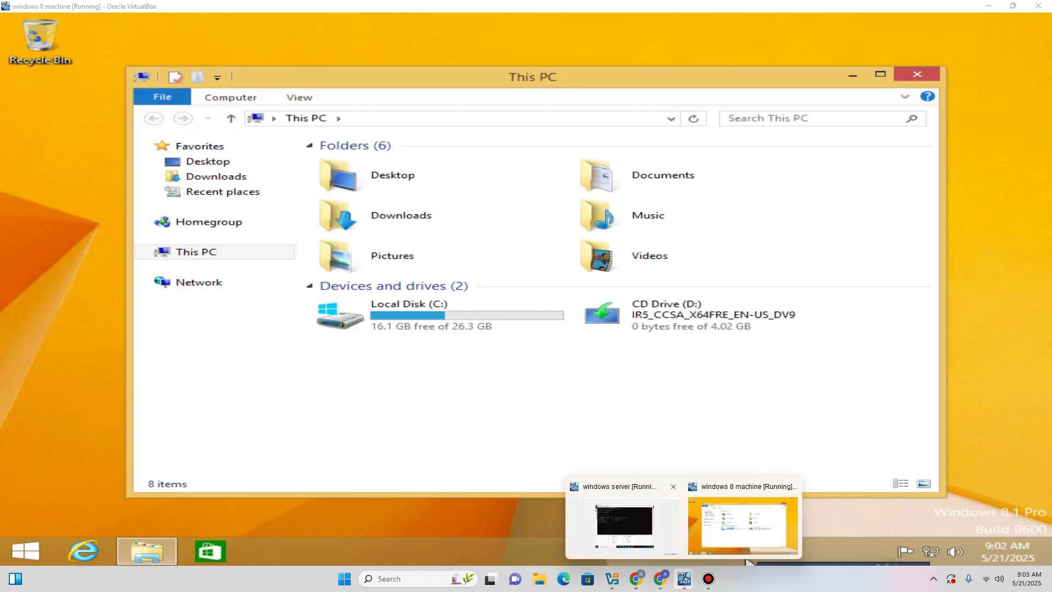
{"action": "left_click", "coordinate": [657, 499]}
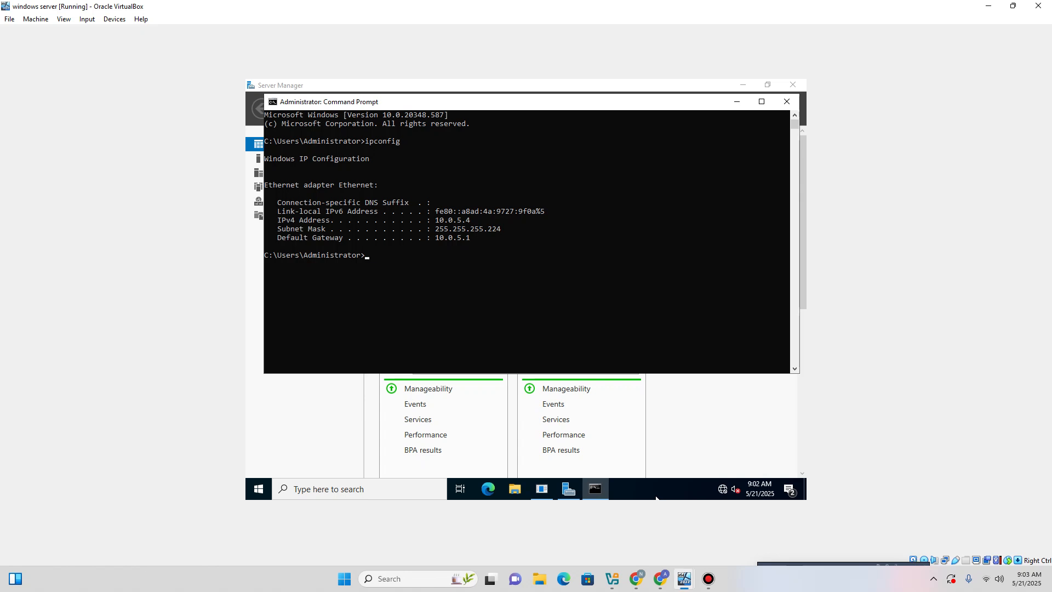
Close the server's command prompt, cancel the Shutdown Event Tracker and dismiss the Admin Center popup.
{"action": "left_click", "coordinate": [787, 101]}
{"action": "left_click", "coordinate": [575, 359]}
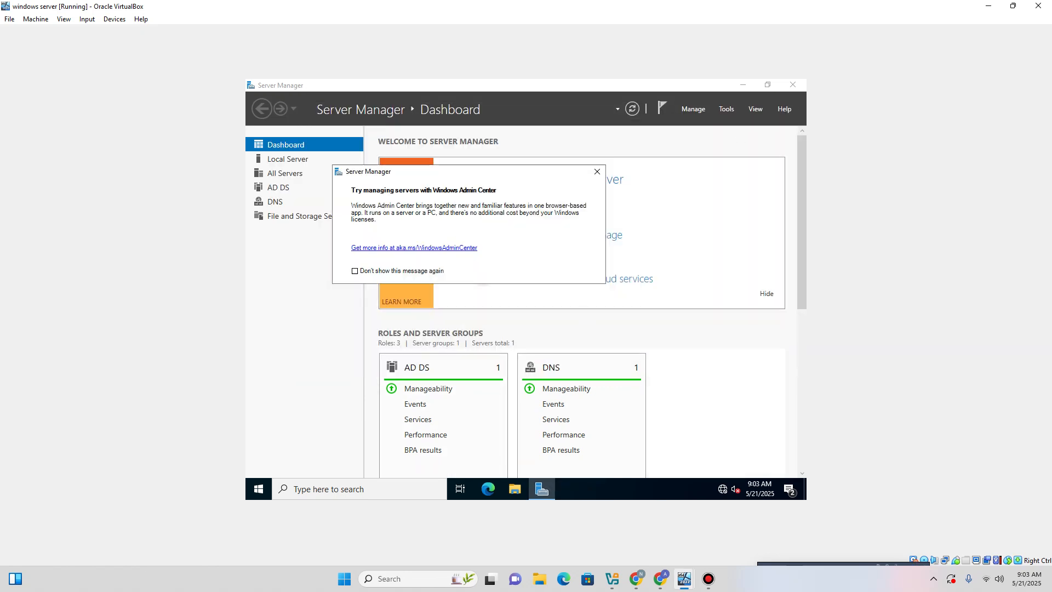
{"action": "left_click", "coordinate": [597, 172]}
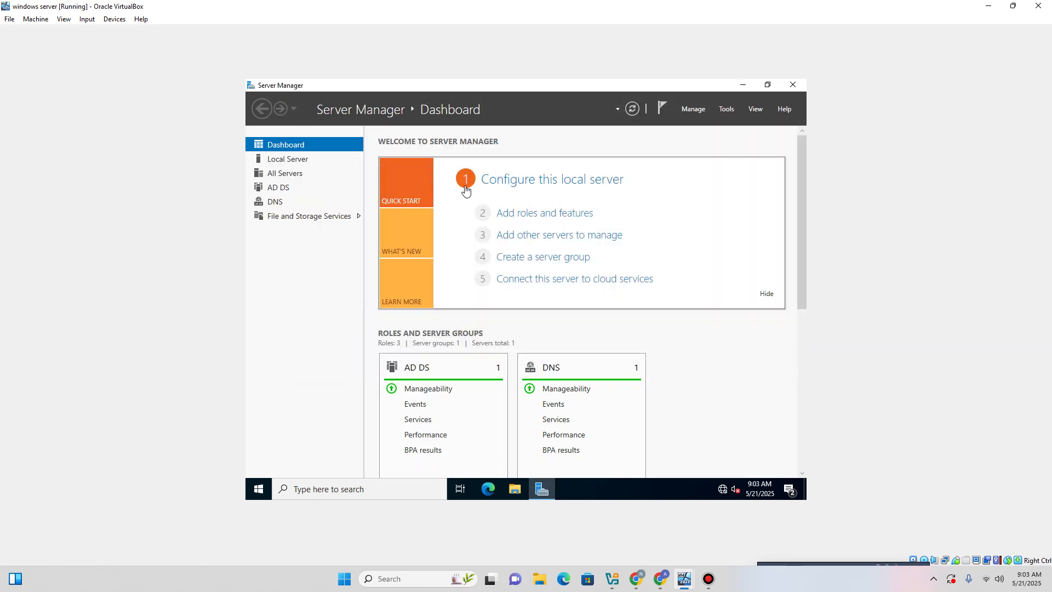
Launch Active Directory Users and Computers from the Server Manager Tools menu.
{"action": "left_click", "coordinate": [697, 111]}
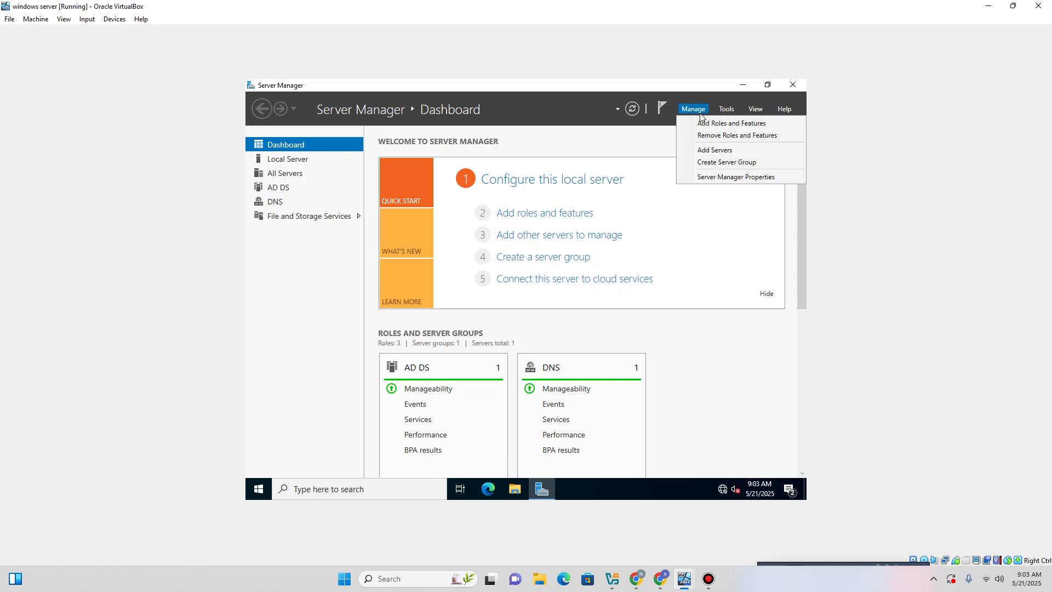
{"action": "left_click", "coordinate": [722, 110]}
{"action": "left_click", "coordinate": [724, 109]}
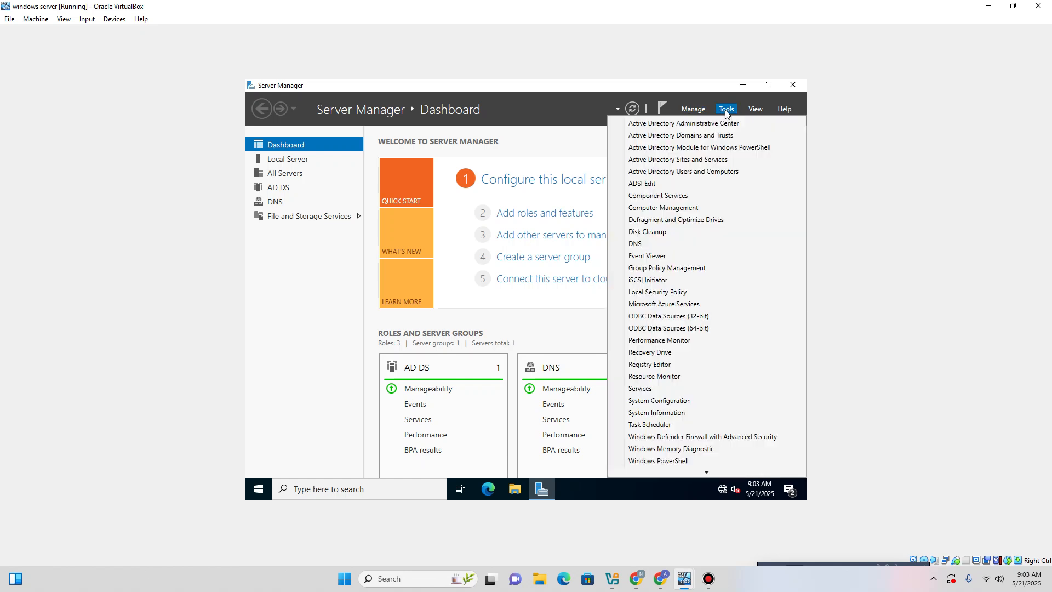
{"action": "left_click", "coordinate": [674, 172]}
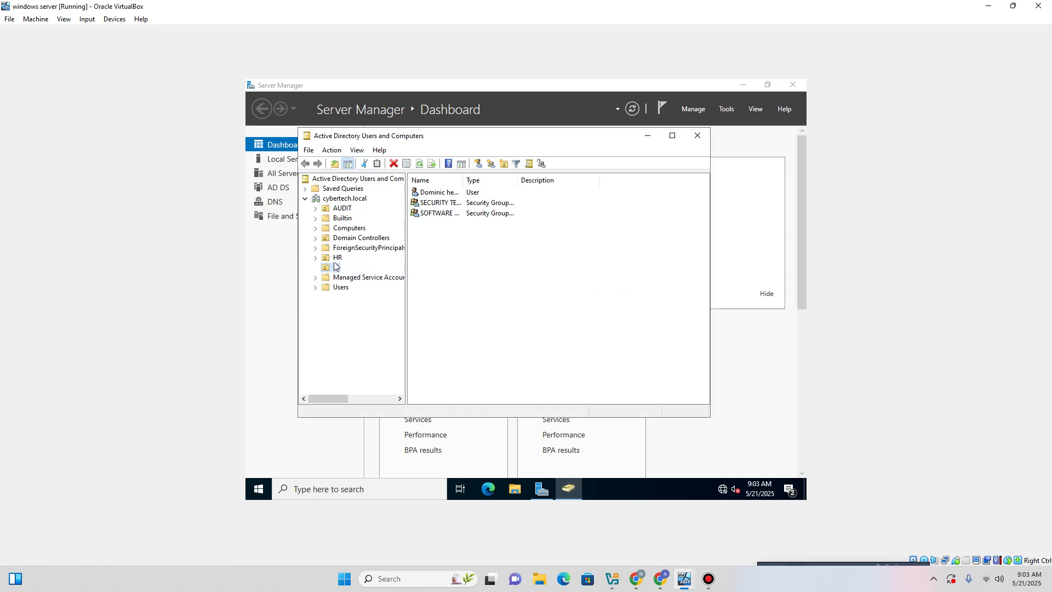
Browse the HR and IT units in Active Directory, ending with the HR user selected.
{"action": "left_click", "coordinate": [336, 258]}
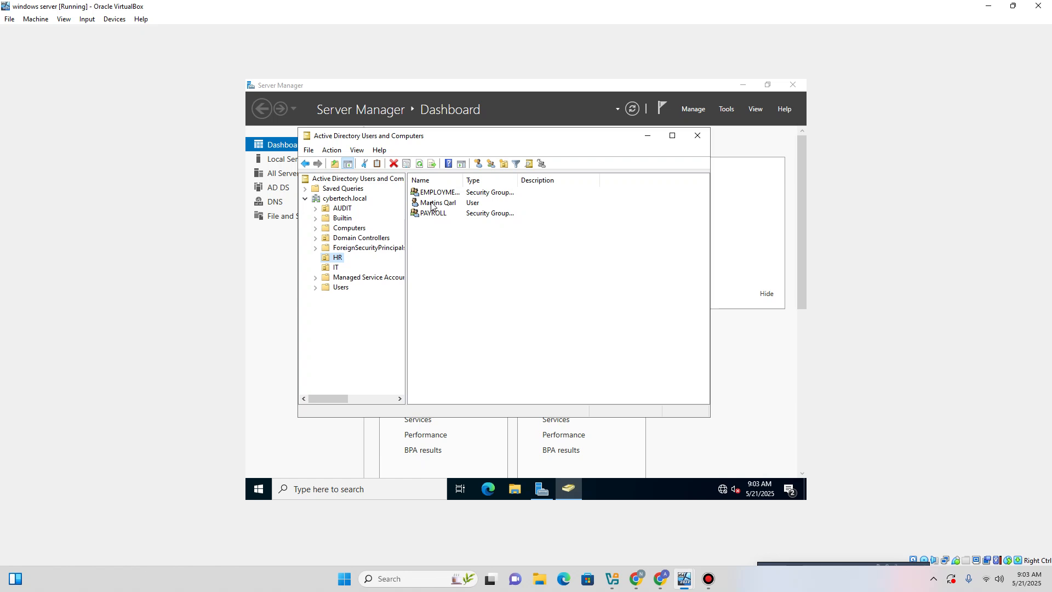
{"action": "left_click", "coordinate": [431, 206]}
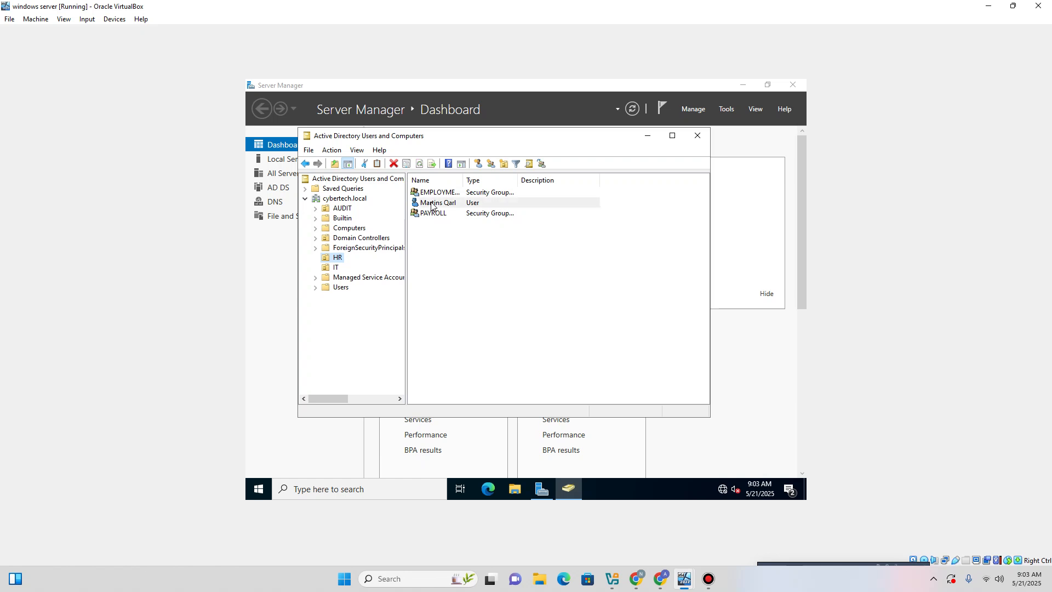
{"action": "left_click", "coordinate": [337, 267]}
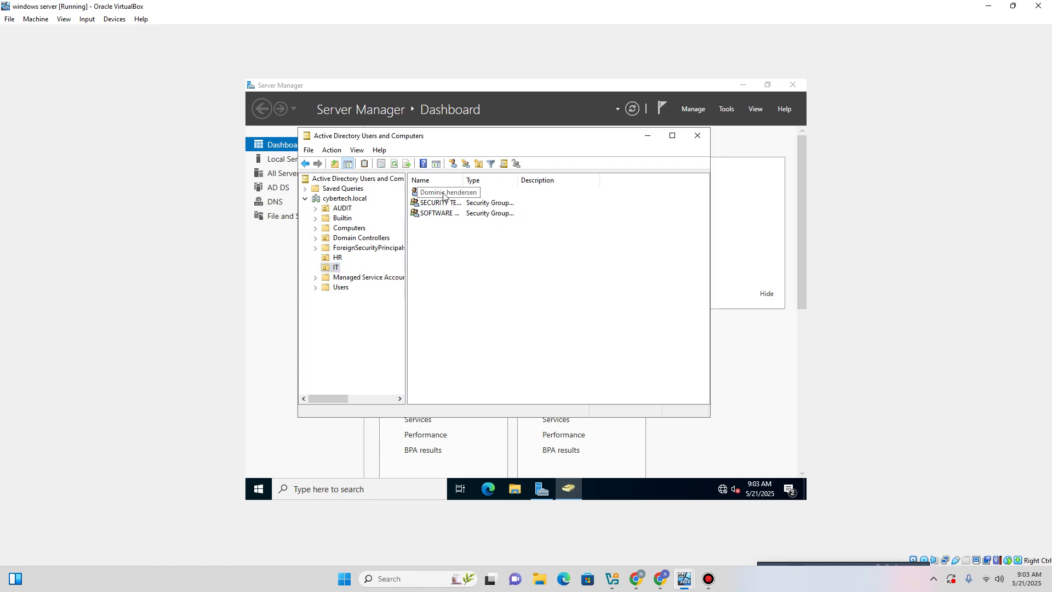
{"action": "left_click", "coordinate": [442, 193]}
{"action": "left_click", "coordinate": [337, 257]}
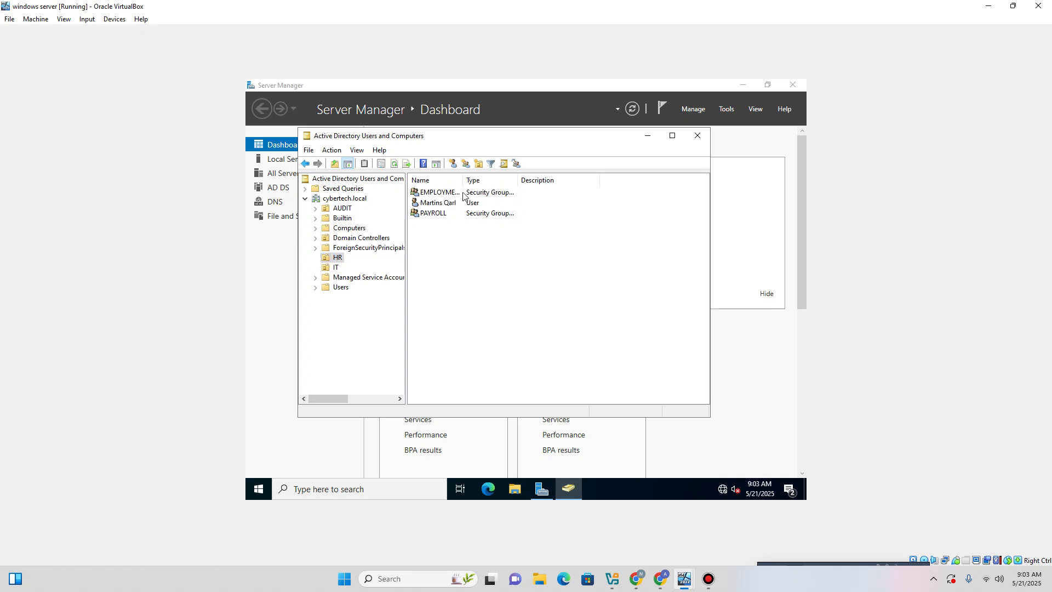
{"action": "left_click", "coordinate": [430, 205]}
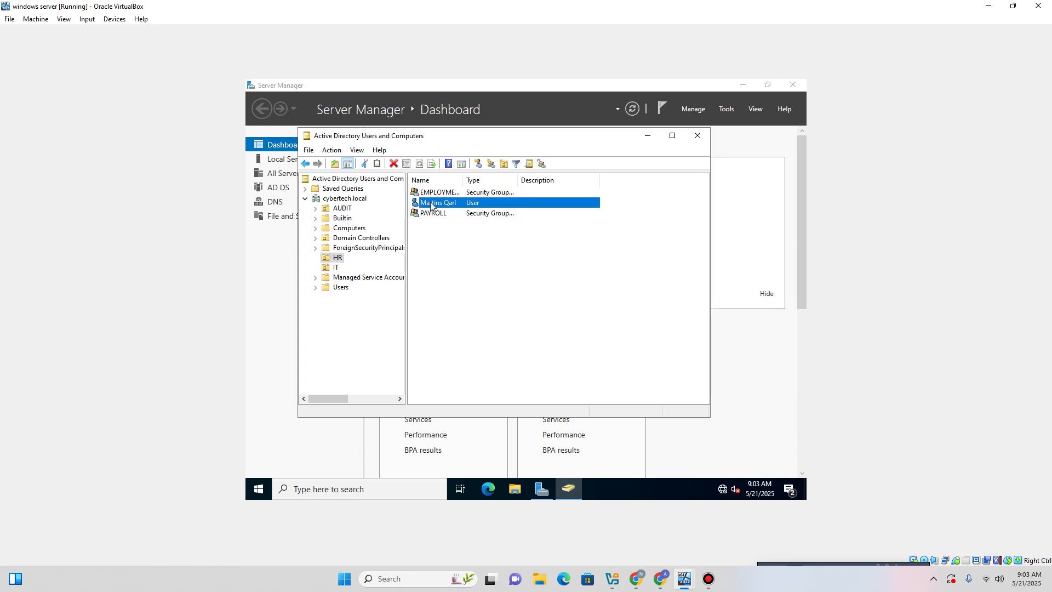
Open the HR user's properties and view its Profile and Account settings.
{"action": "double_click", "coordinate": [431, 204]}
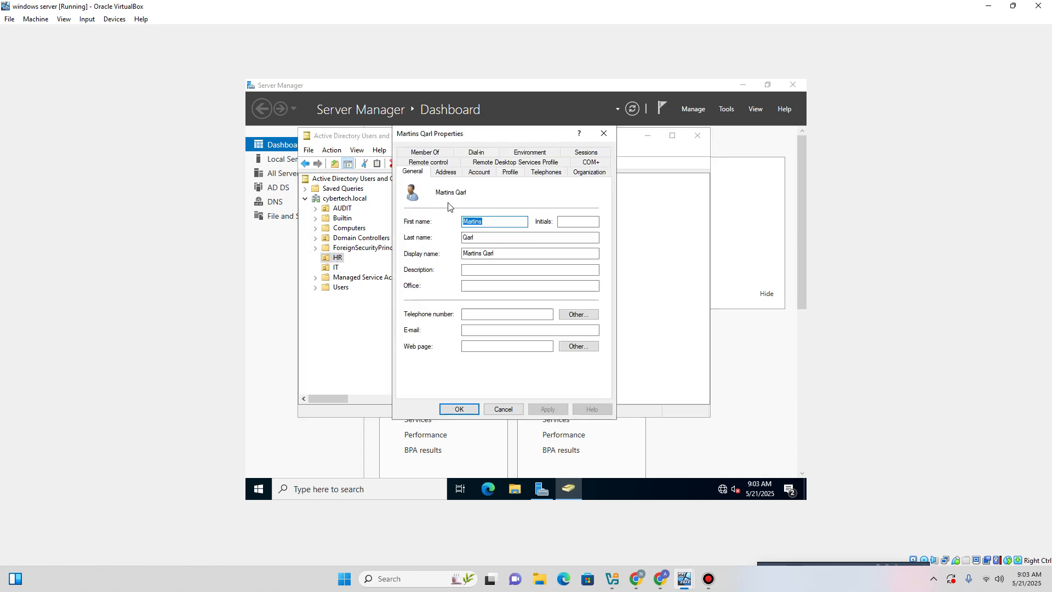
{"action": "left_click", "coordinate": [511, 173]}
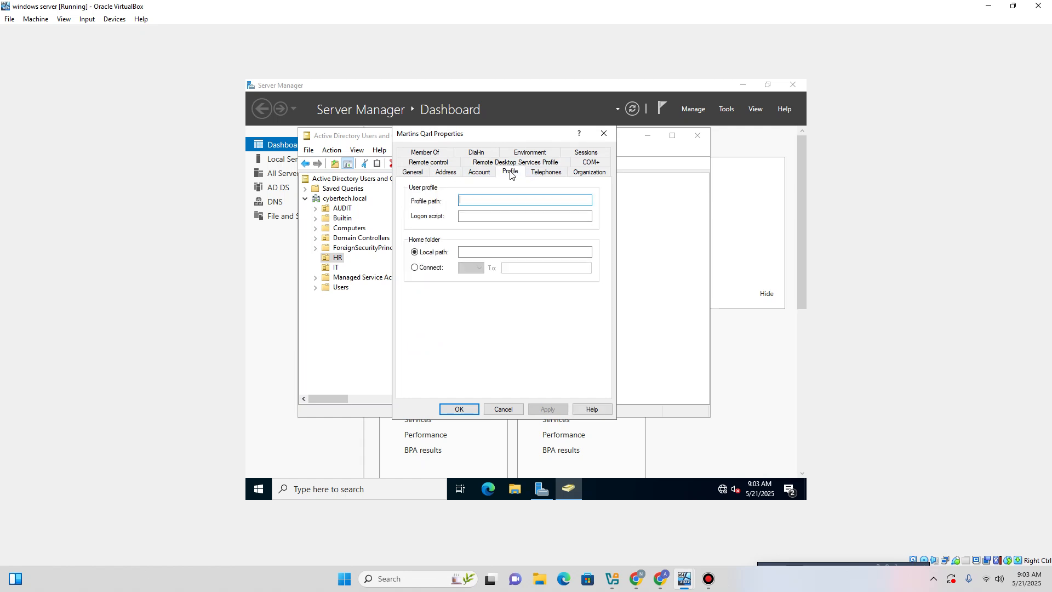
{"action": "left_click", "coordinate": [480, 173]}
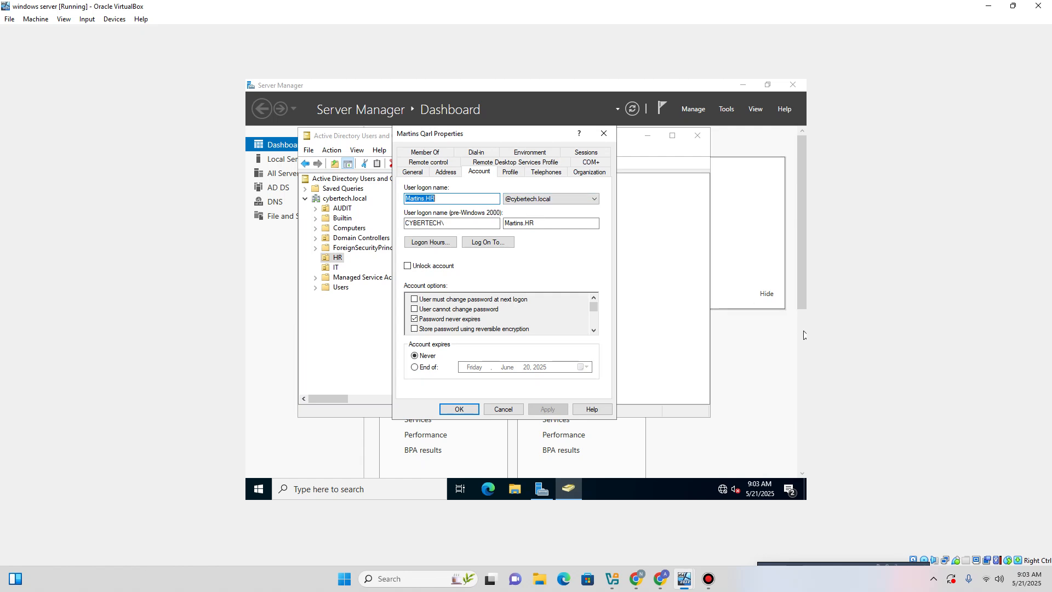
On the Windows 8 VM, open Computer Name/Domain Changes from This PC's system properties.
{"action": "mouse_move", "coordinate": [684, 578]}
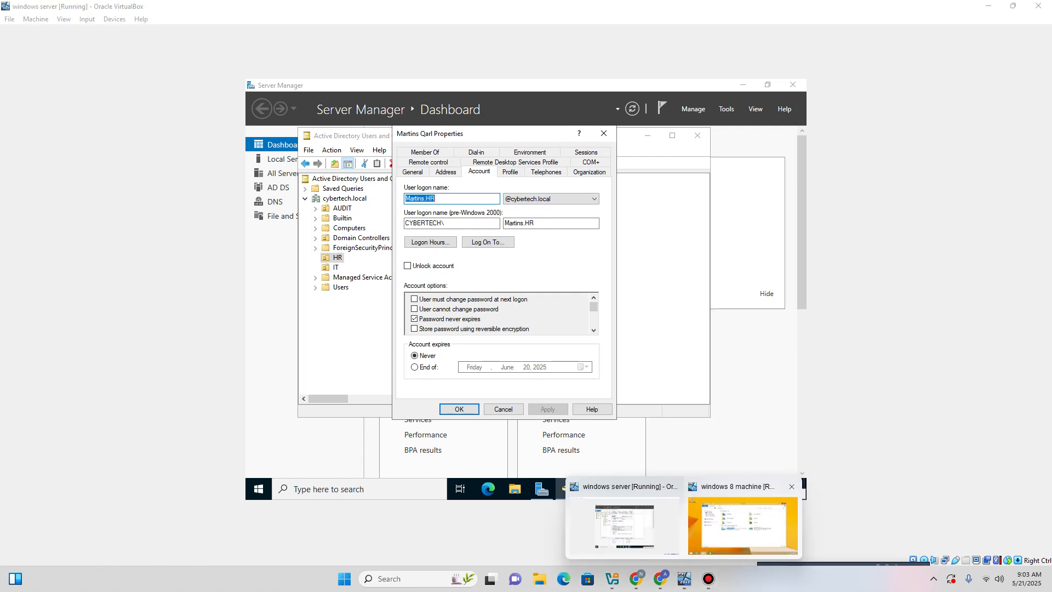
{"action": "left_click", "coordinate": [743, 521]}
{"action": "right_click", "coordinate": [203, 251]}
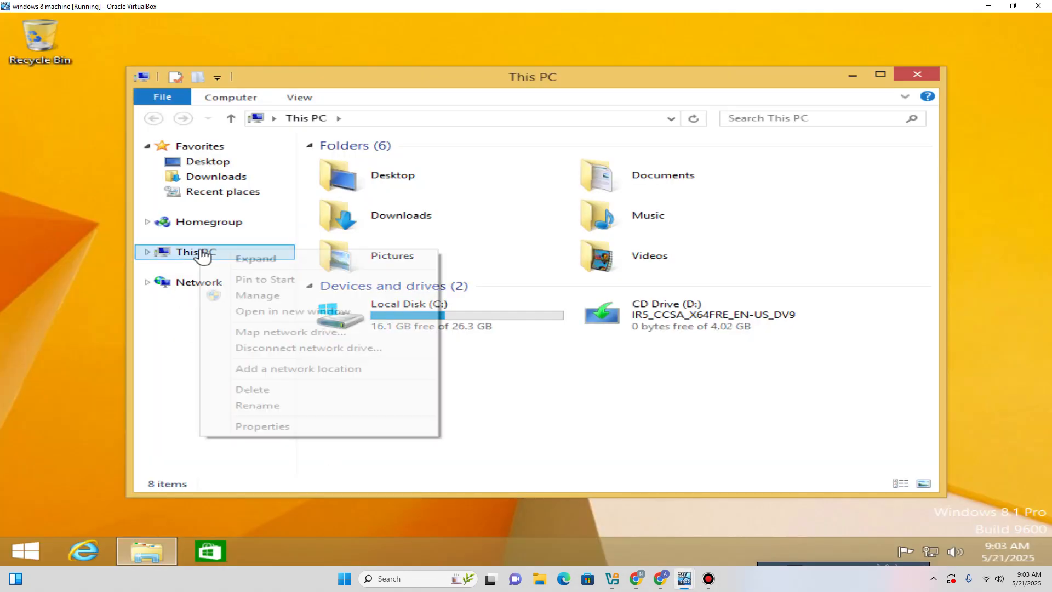
{"action": "left_click", "coordinate": [268, 427]}
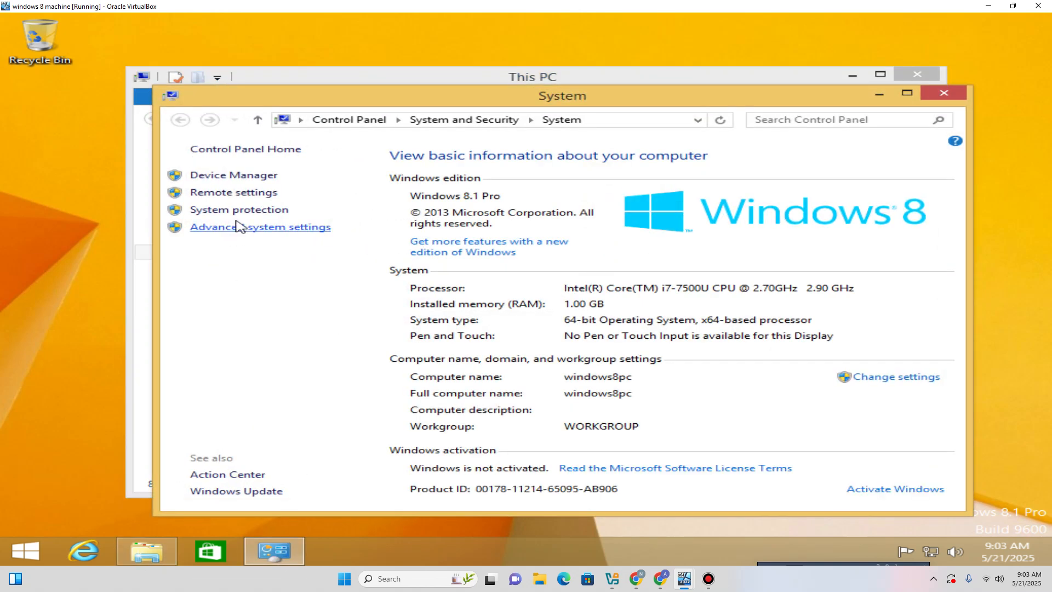
{"action": "left_click", "coordinate": [242, 213]}
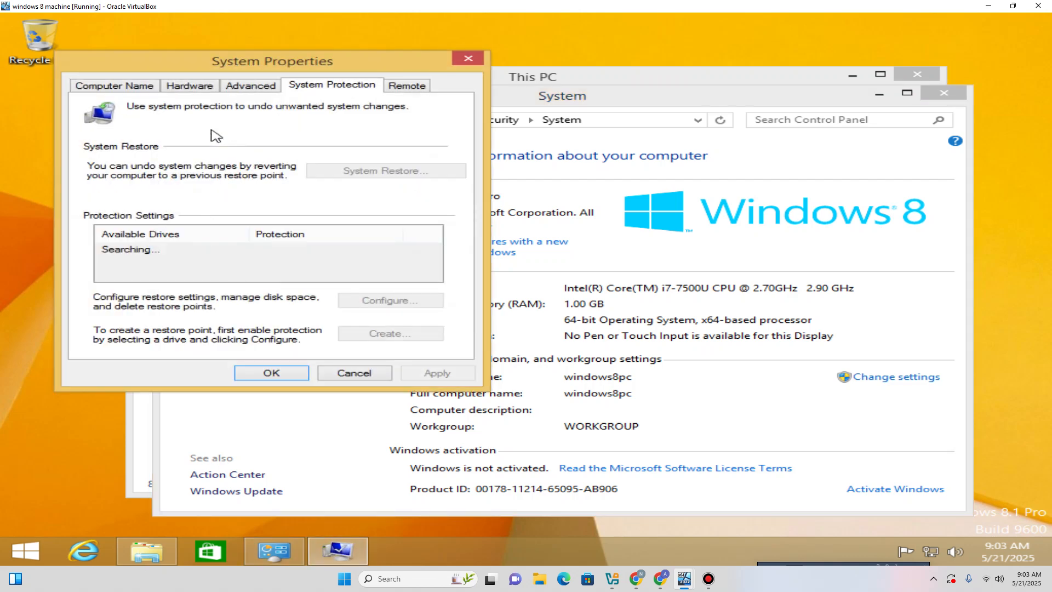
{"action": "left_click", "coordinate": [143, 88]}
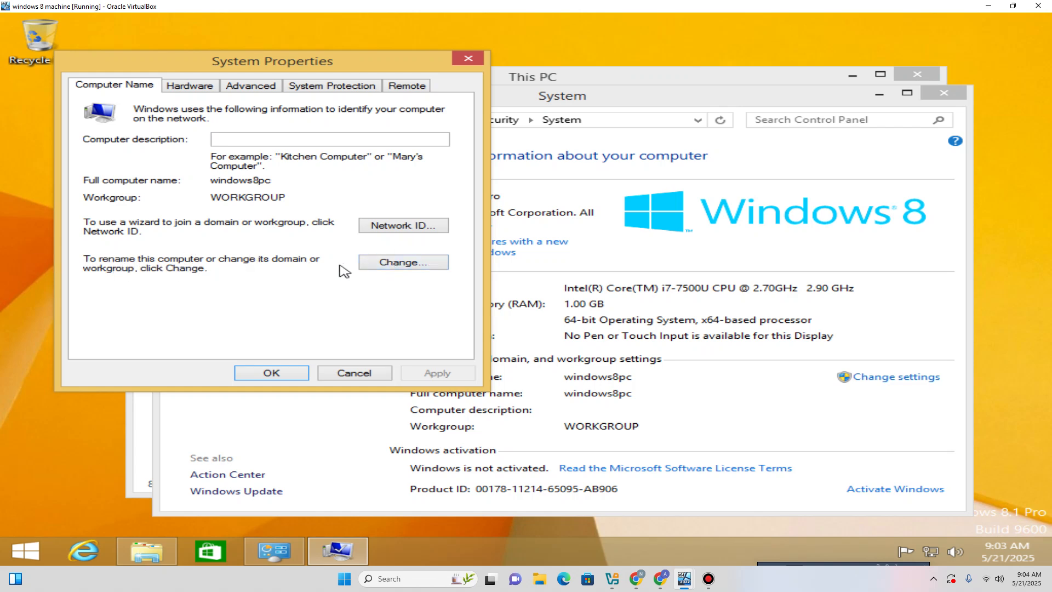
{"action": "left_click", "coordinate": [379, 266]}
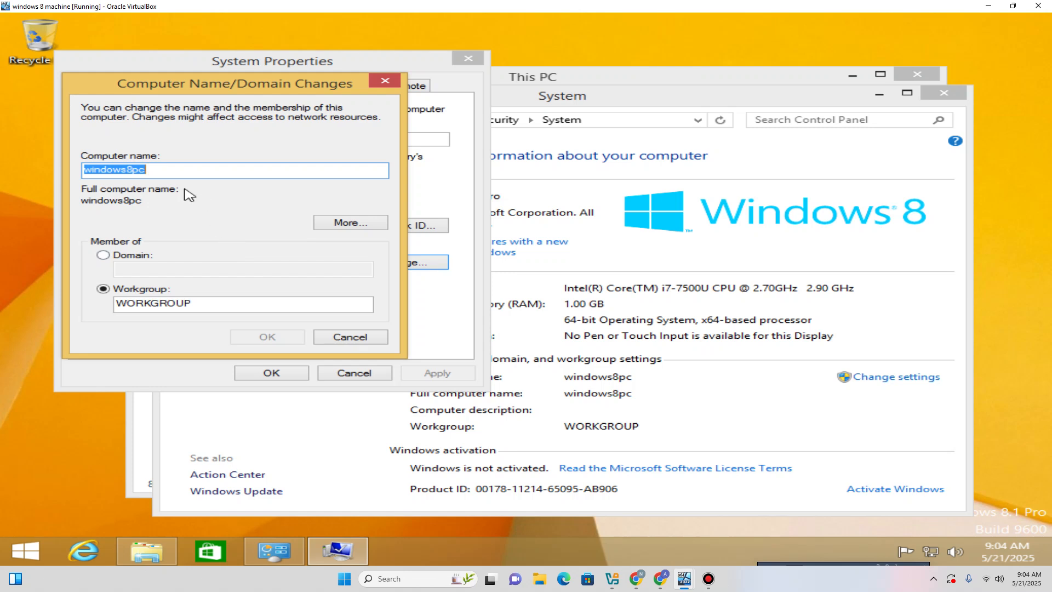
Set the Windows 8 PC to be a member of domain cybertech.local and submit.
{"action": "left_click", "coordinate": [106, 257]}
{"action": "left_click", "coordinate": [157, 269]}
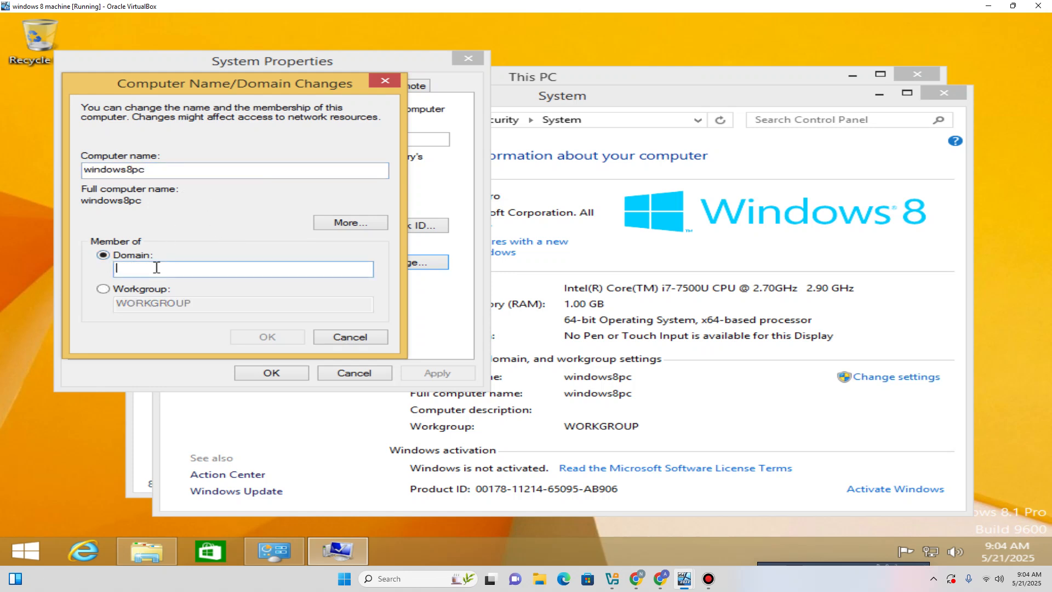
{"action": "type", "text": "cybertech.local"}
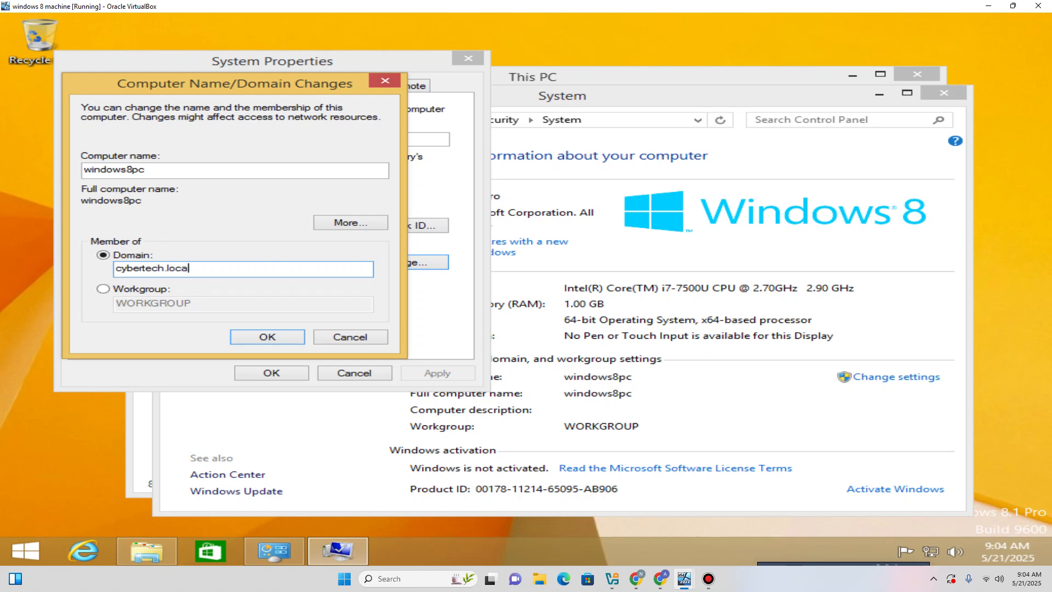
{"action": "left_click", "coordinate": [268, 335]}
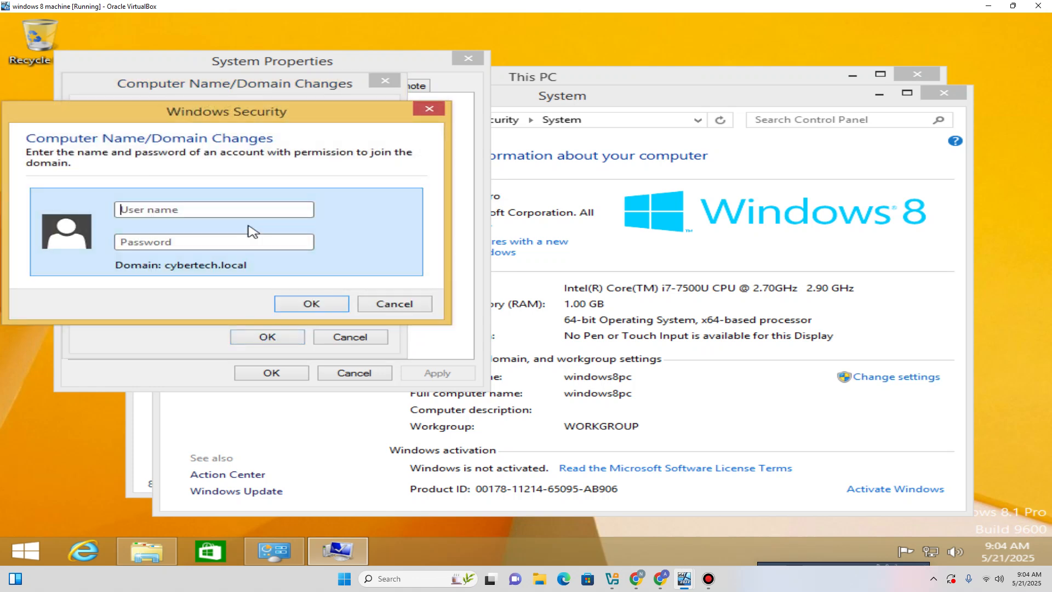
Authorise the join with the domain account's user name and password, acknowledge both notices, and close System Properties.
{"action": "left_click", "coordinate": [259, 211]}
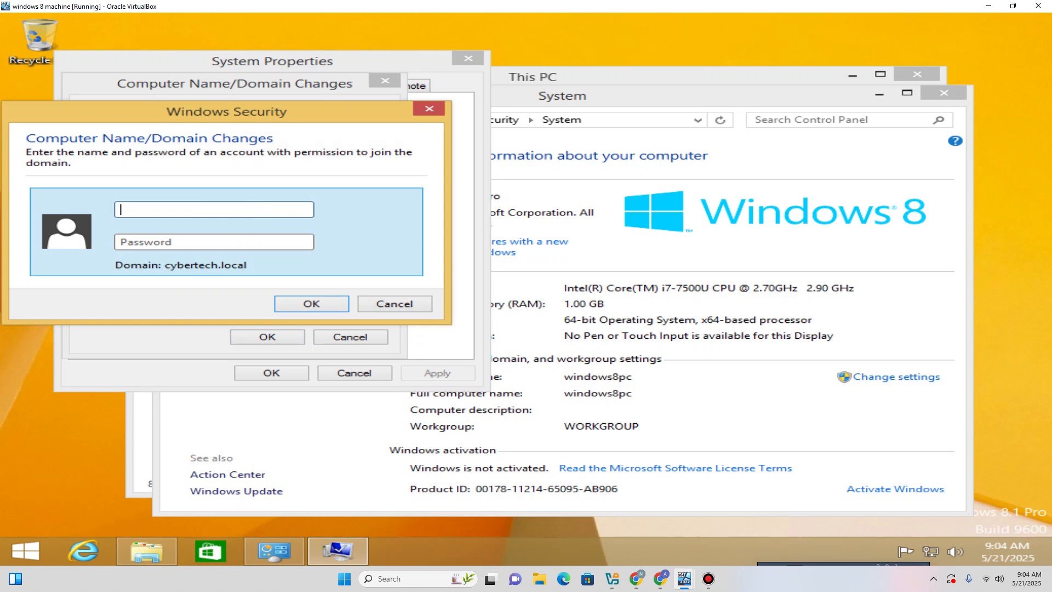
{"action": "type", "text": "MartinsP"}
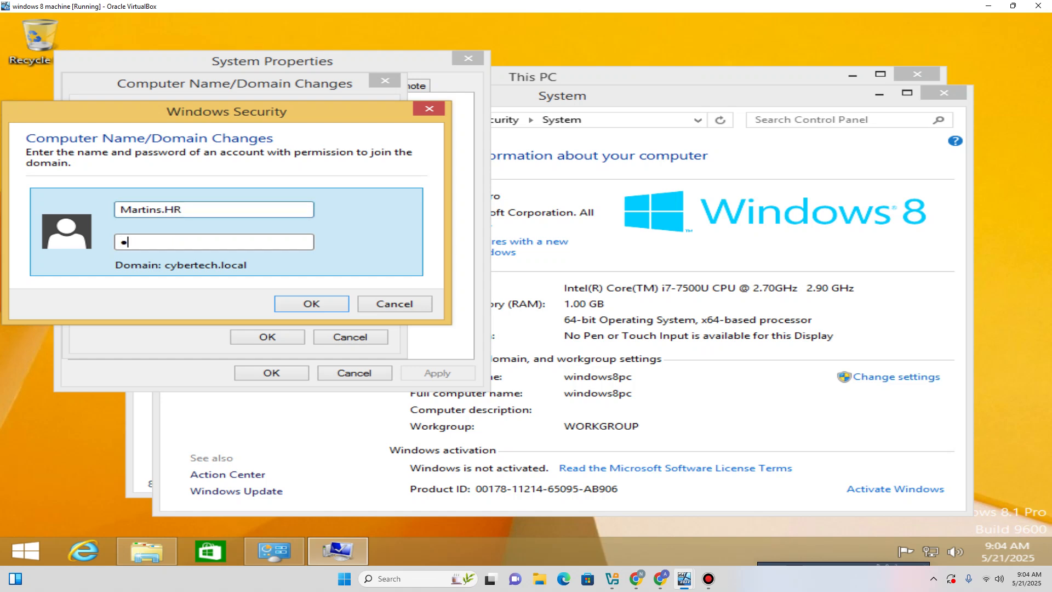
{"action": "type", "text": "•••••••"}
{"action": "left_click", "coordinate": [313, 305]}
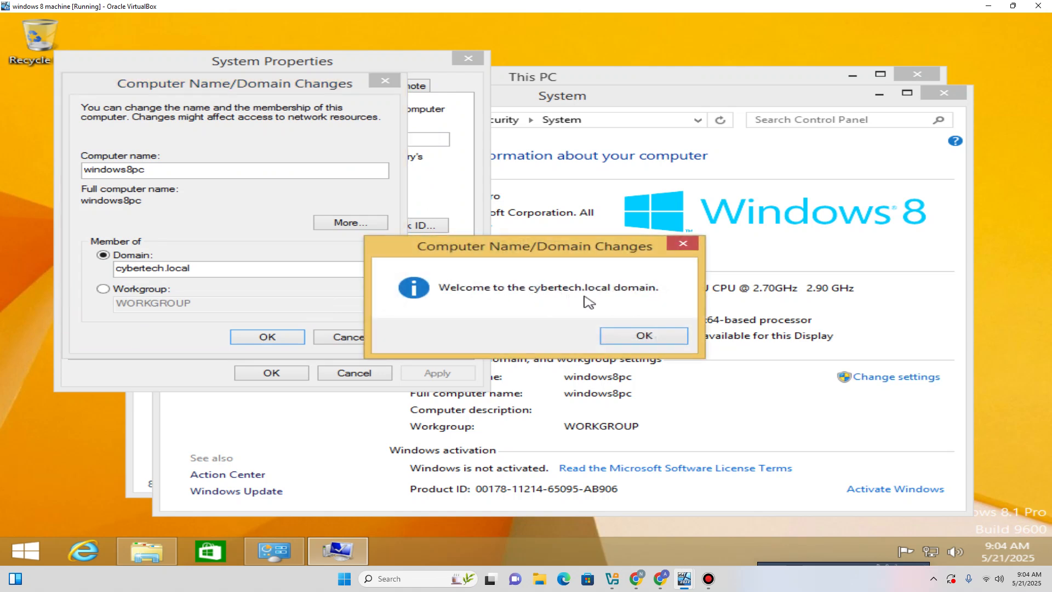
{"action": "left_click", "coordinate": [644, 336]}
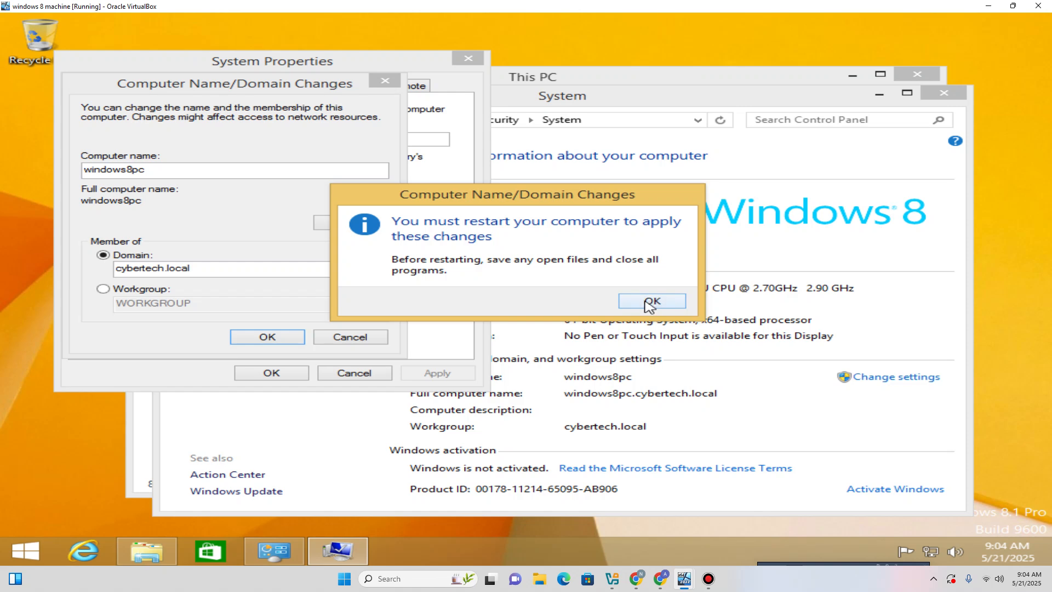
{"action": "left_click", "coordinate": [647, 302]}
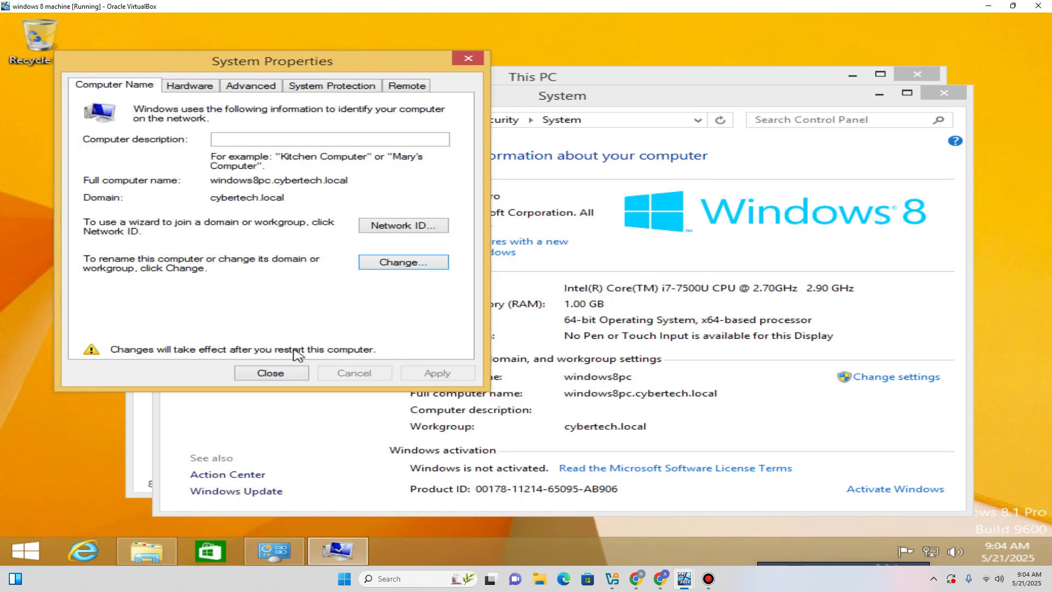
{"action": "left_click", "coordinate": [277, 379]}
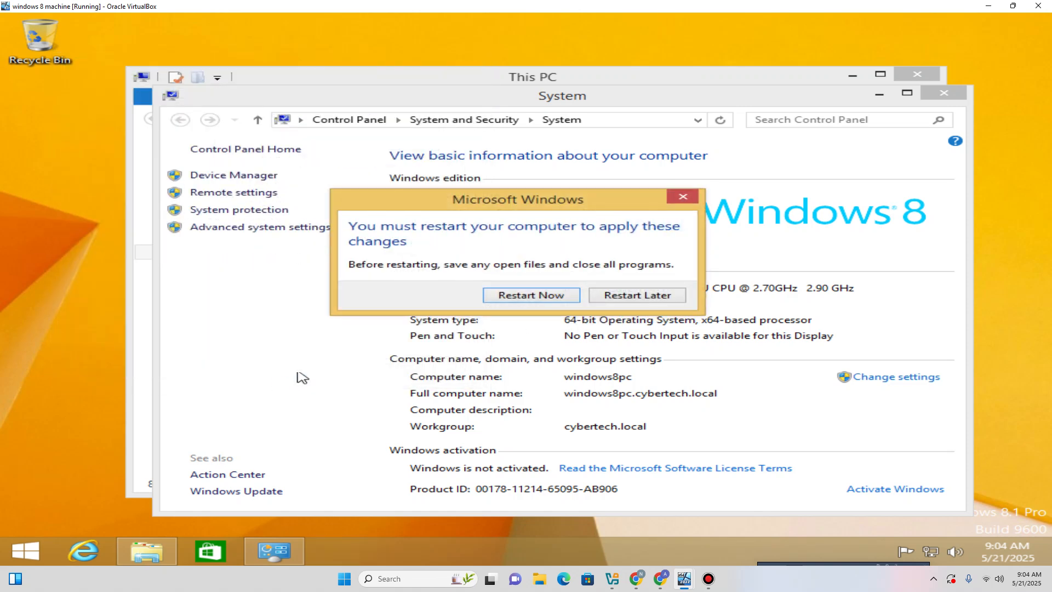
Restart the Windows 8 VM now, switching to the Windows Server VM during the reboot.
{"action": "left_click", "coordinate": [567, 299]}
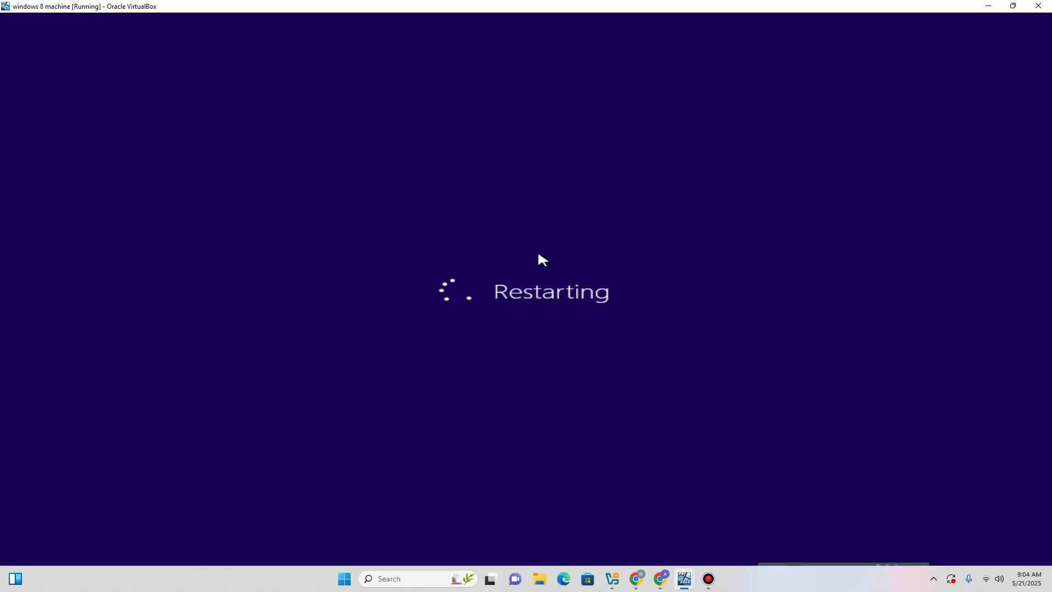
{"action": "mouse_move", "coordinate": [684, 579]}
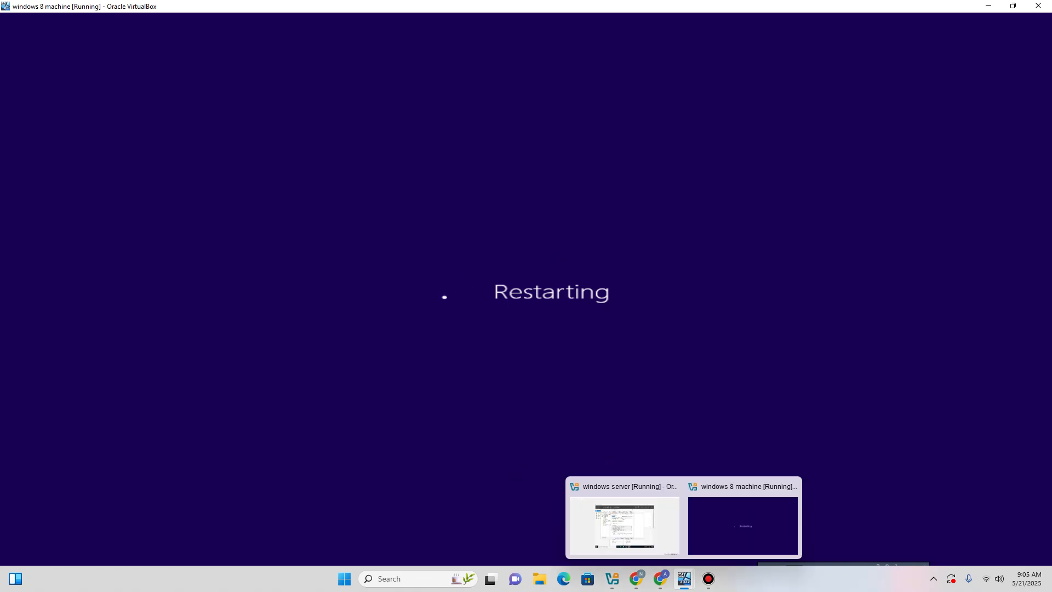
{"action": "left_click", "coordinate": [624, 525]}
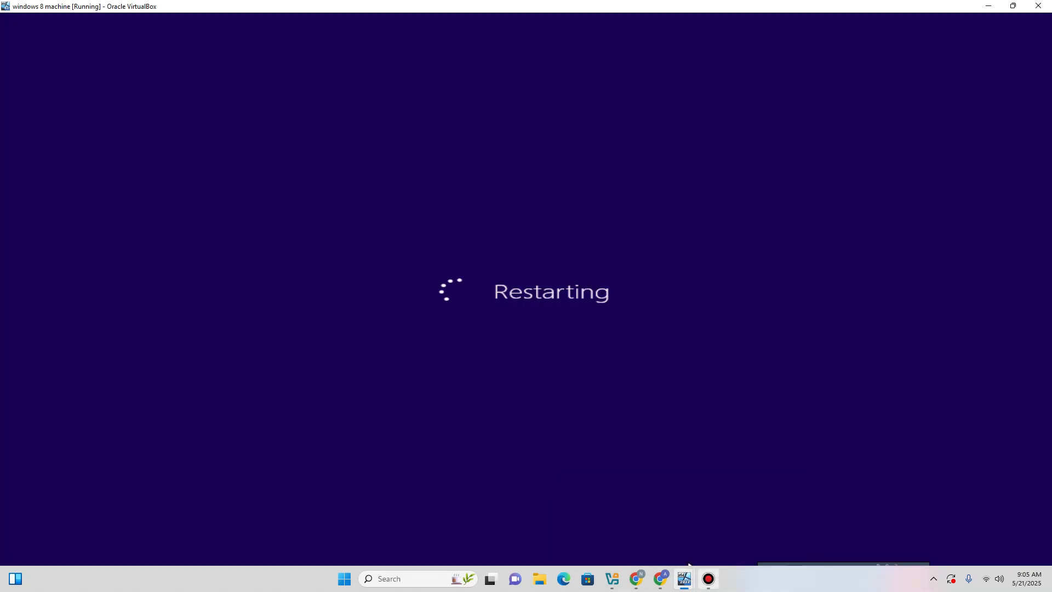
{"action": "mouse_move", "coordinate": [685, 579]}
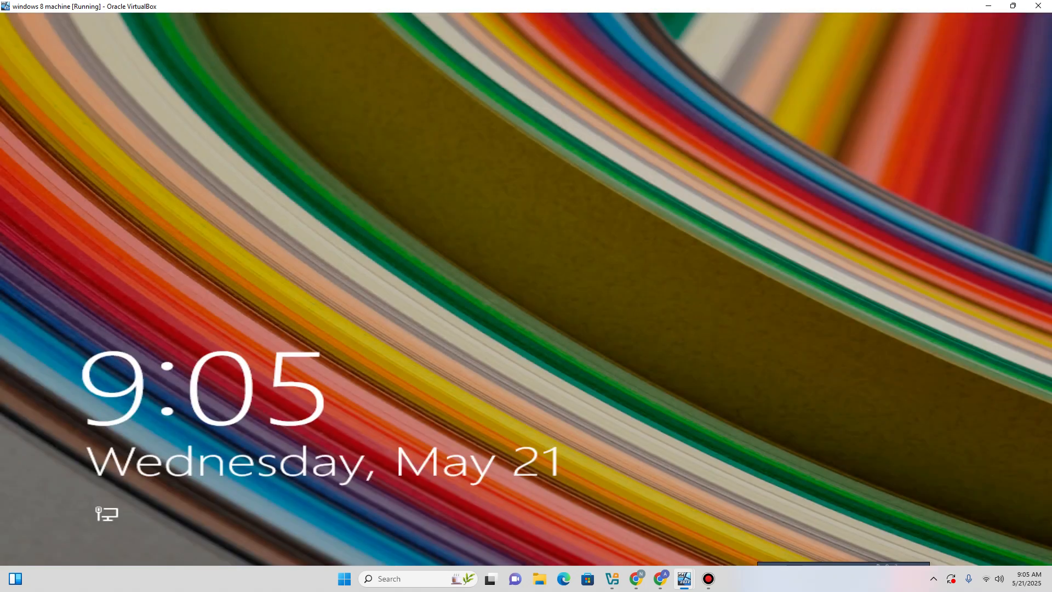
Sign in to the Windows 8 VM as Other user with the domain user name and password.
{"action": "left_click", "coordinate": [324, 394]}
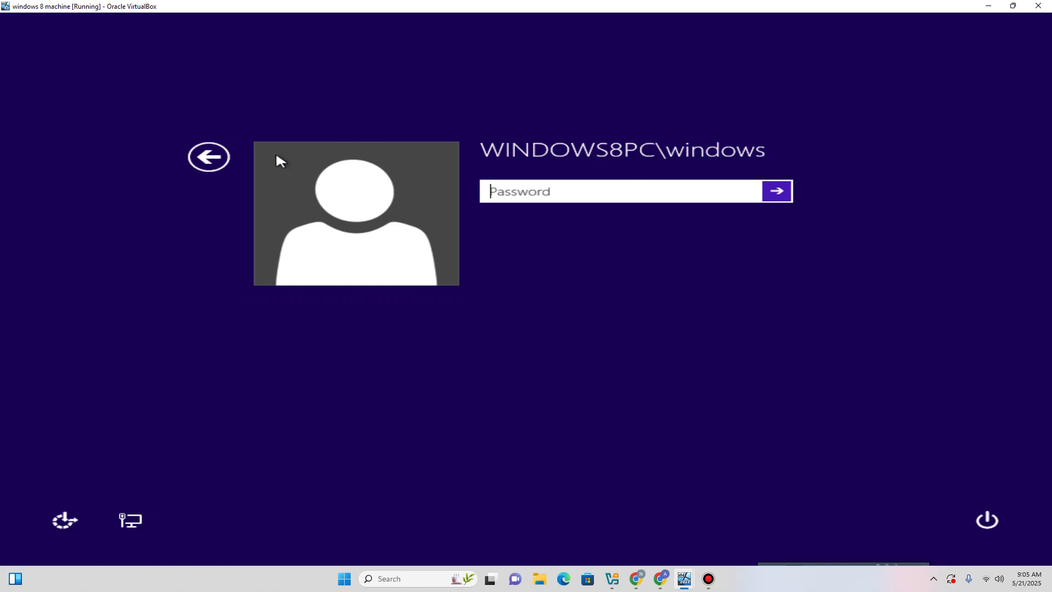
{"action": "left_click", "coordinate": [223, 163]}
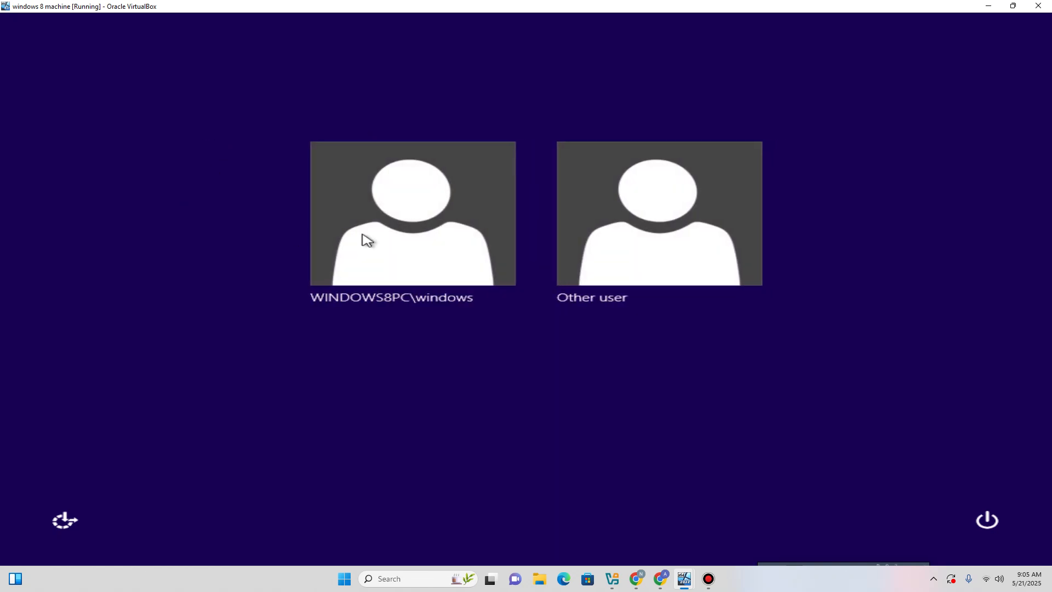
{"action": "left_click", "coordinate": [609, 239]}
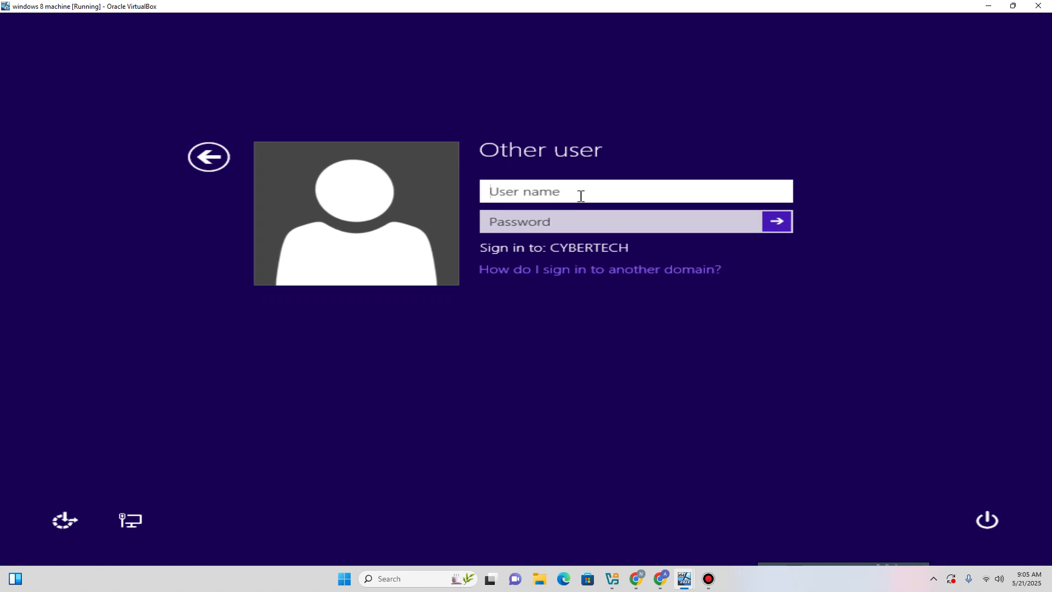
{"action": "type", "text": "Martins.HR"}
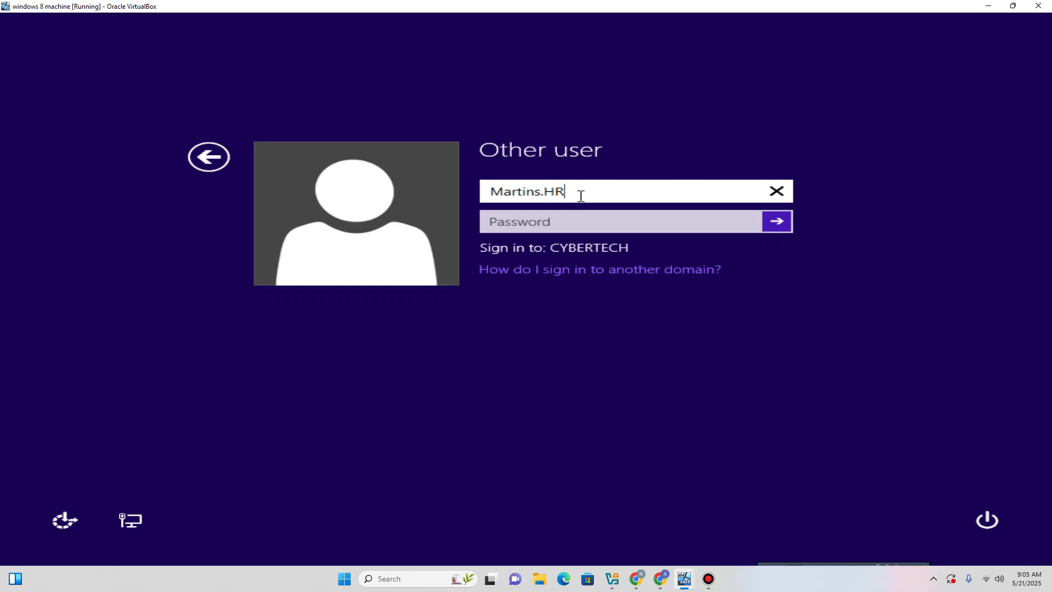
{"action": "key", "text": "Tab"}
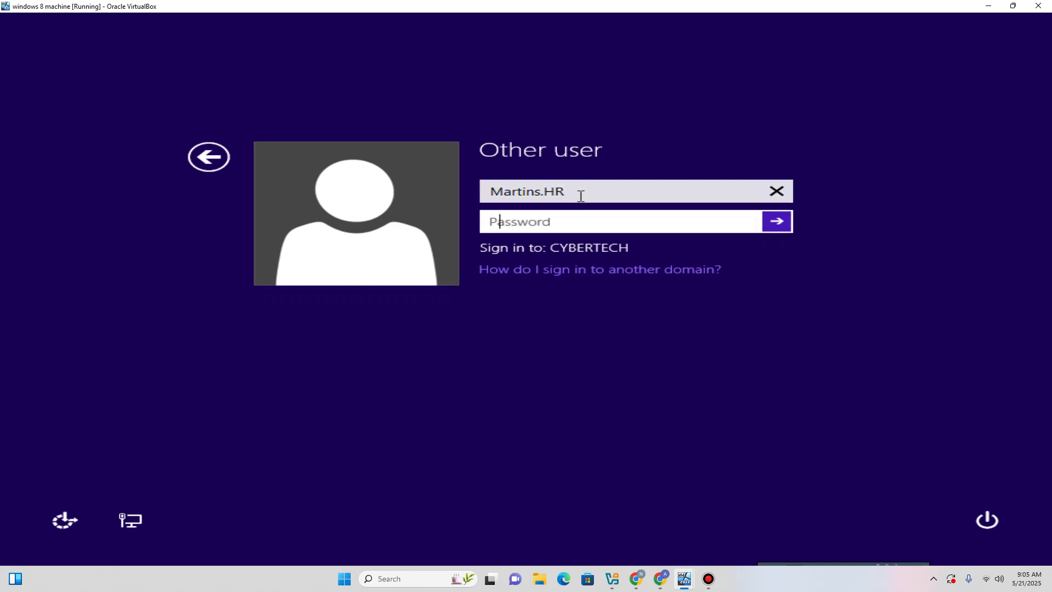
{"action": "type", "text": "**********"}
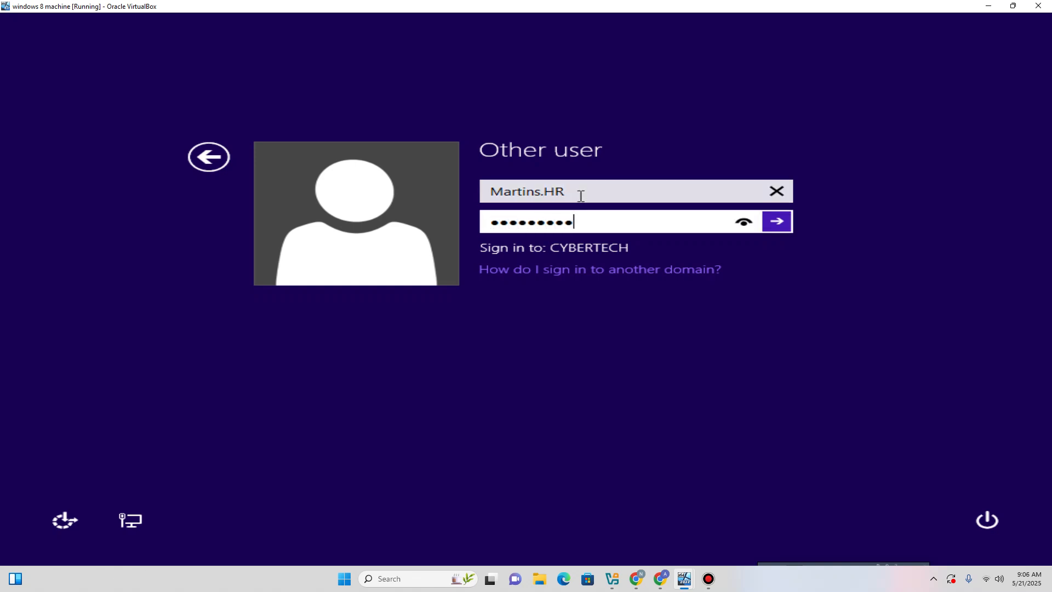
{"action": "type", "text": "***"}
{"action": "left_click", "coordinate": [785, 221]}
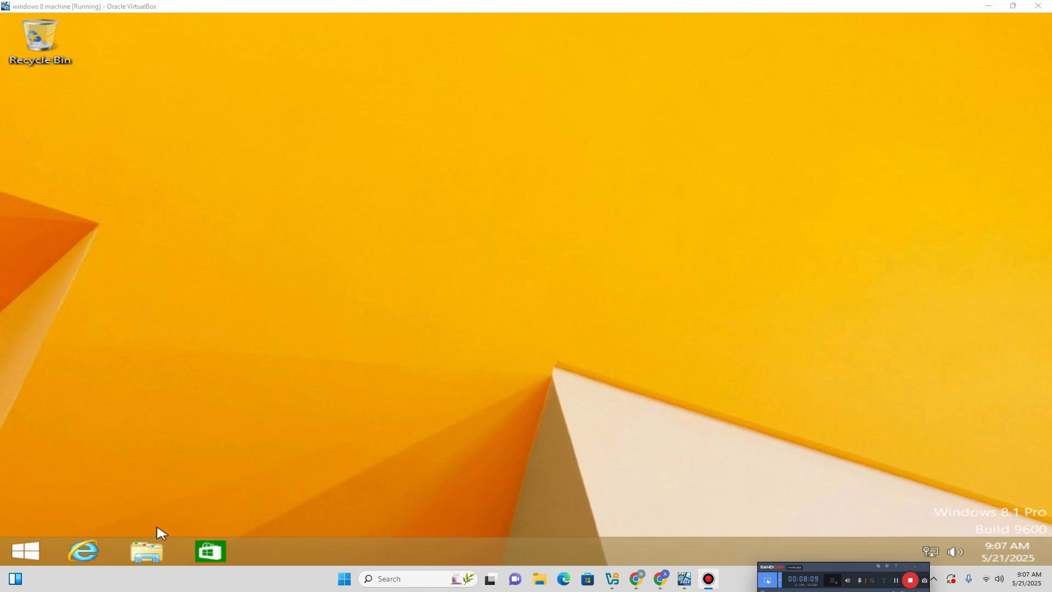
In File Explorer's Network folder, choose Turn on network discovery and file sharing.
{"action": "left_click", "coordinate": [152, 560]}
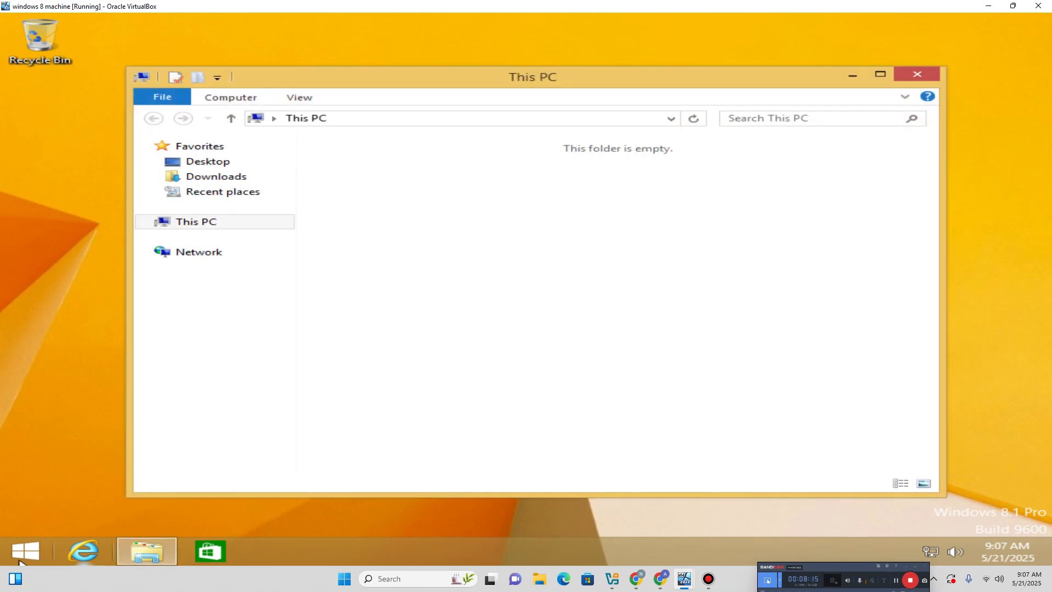
{"action": "left_click", "coordinate": [22, 554]}
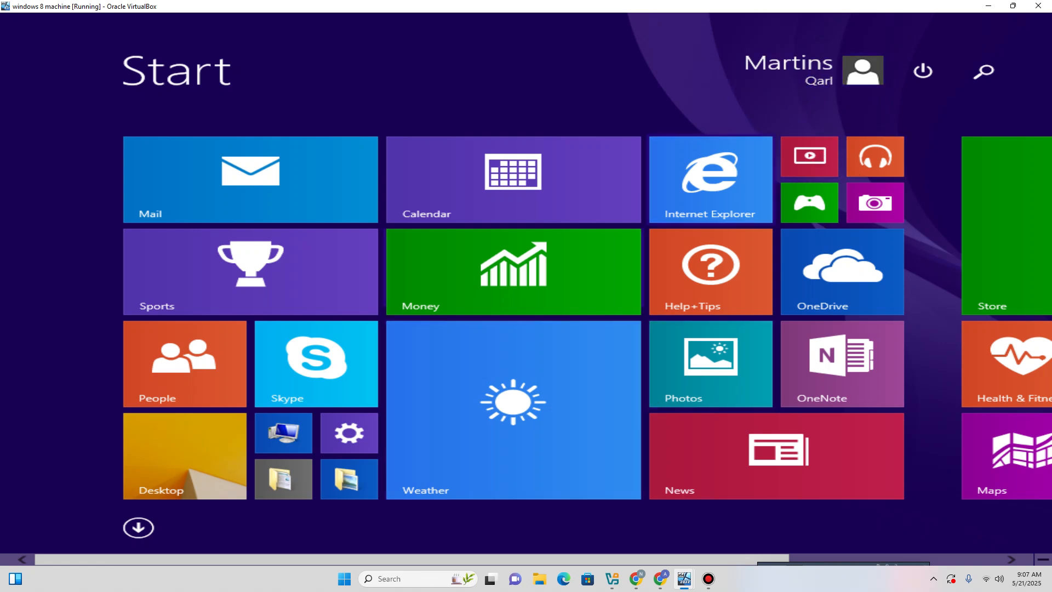
{"action": "left_click", "coordinate": [181, 474]}
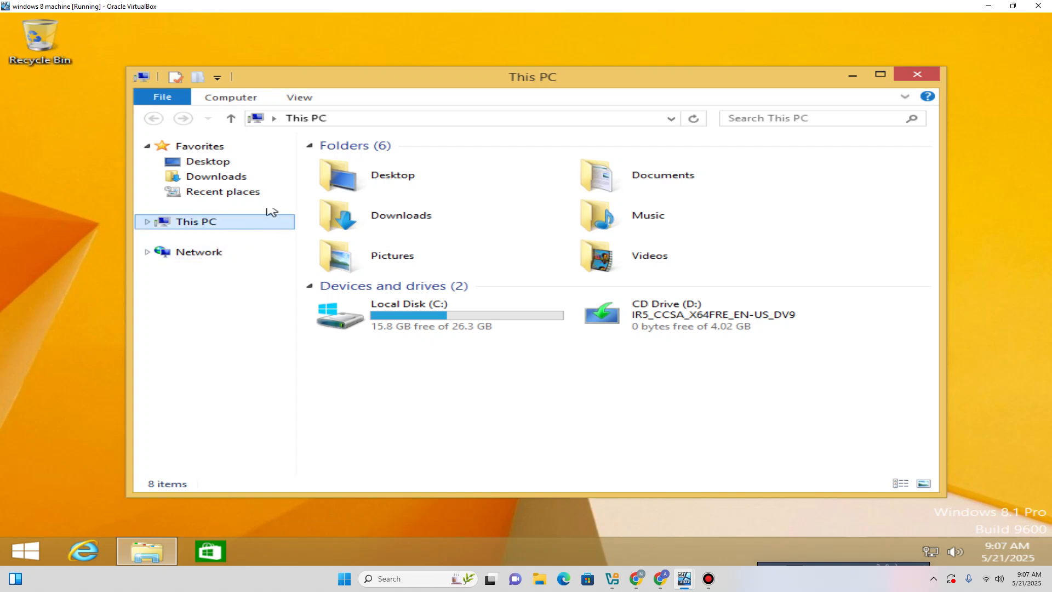
{"action": "left_click", "coordinate": [178, 254]}
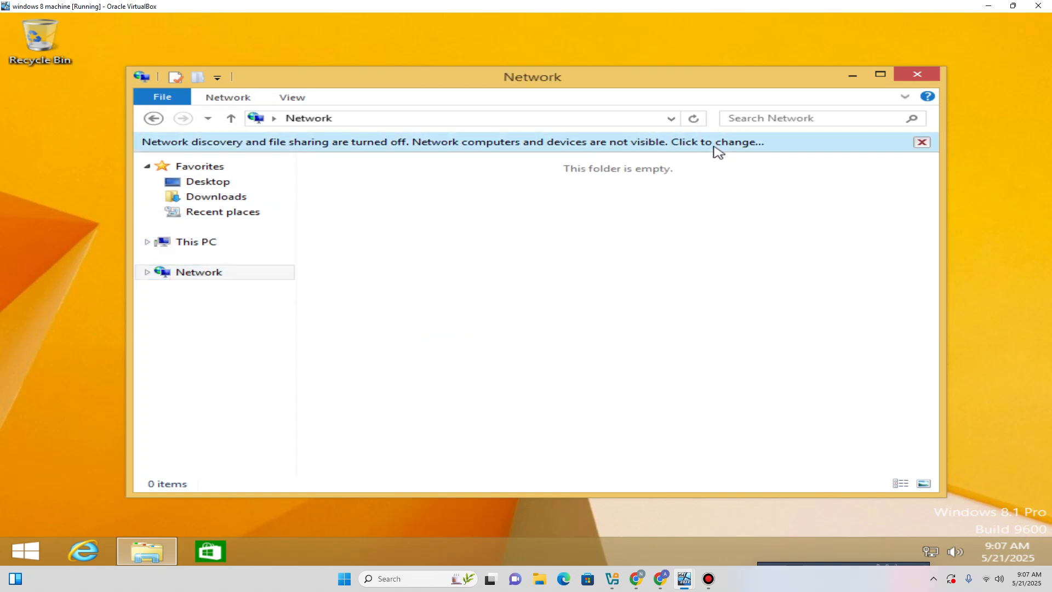
{"action": "left_click", "coordinate": [716, 145]}
{"action": "left_click", "coordinate": [769, 159]}
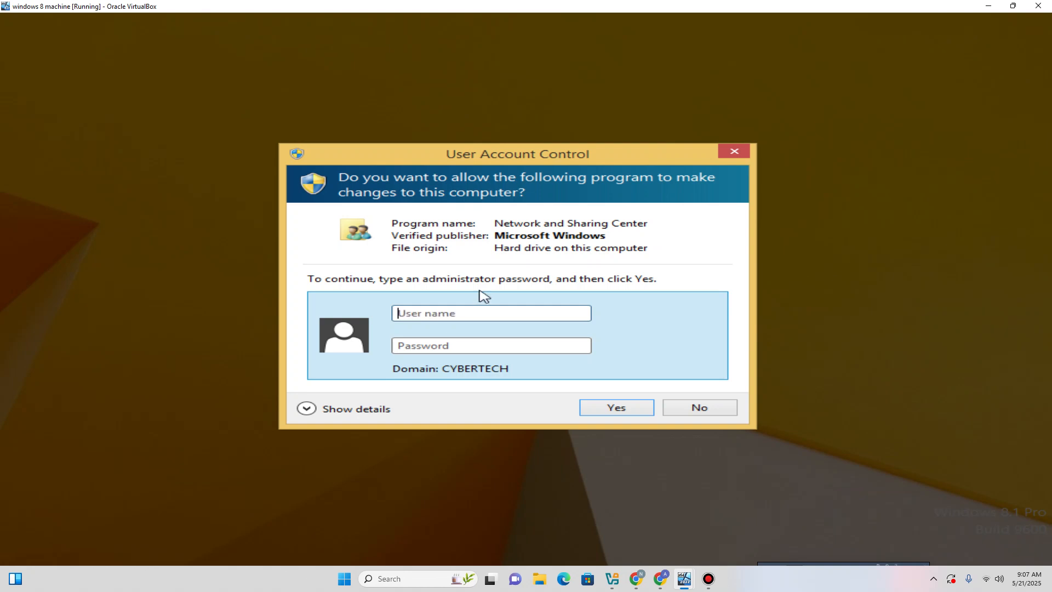
Submit the HR user's credentials at the UAC prompt, then dismiss the elevation error with No.
{"action": "type", "text": "Ma*****"}
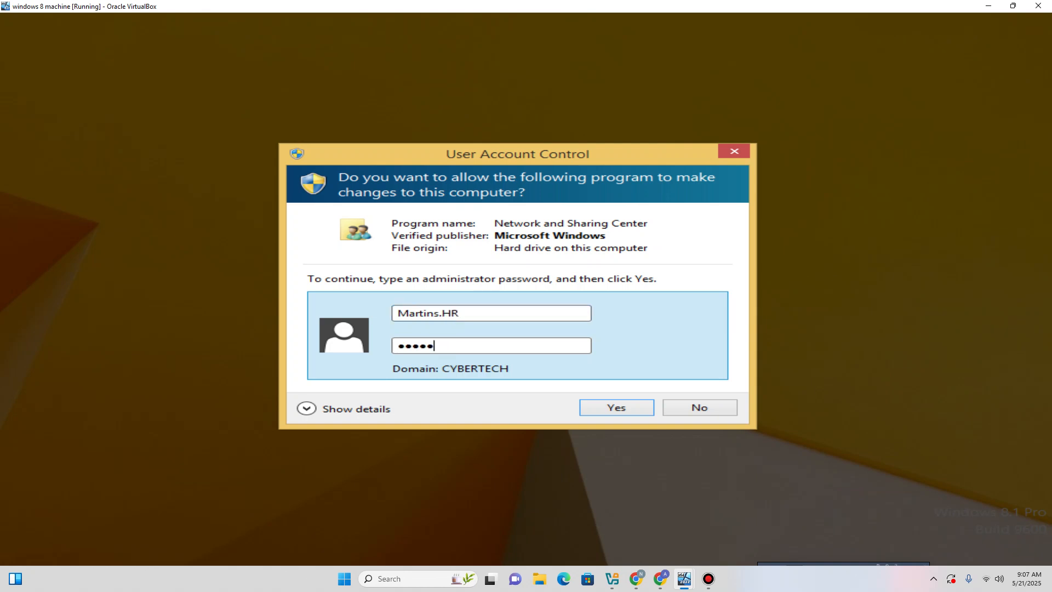
{"action": "type", "text": "*********"}
{"action": "key", "text": "Return"}
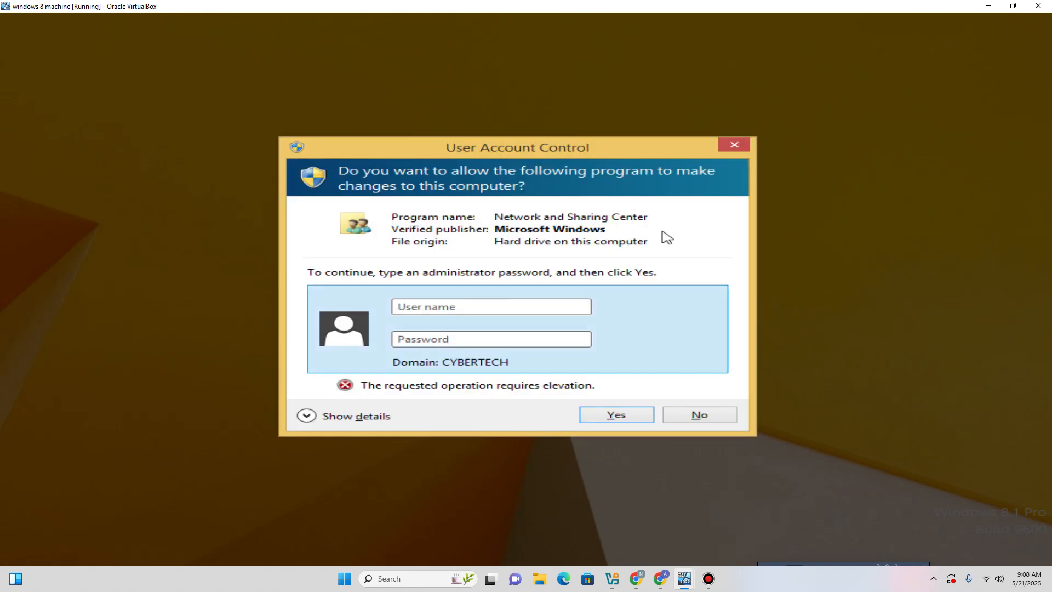
{"action": "left_click", "coordinate": [694, 416]}
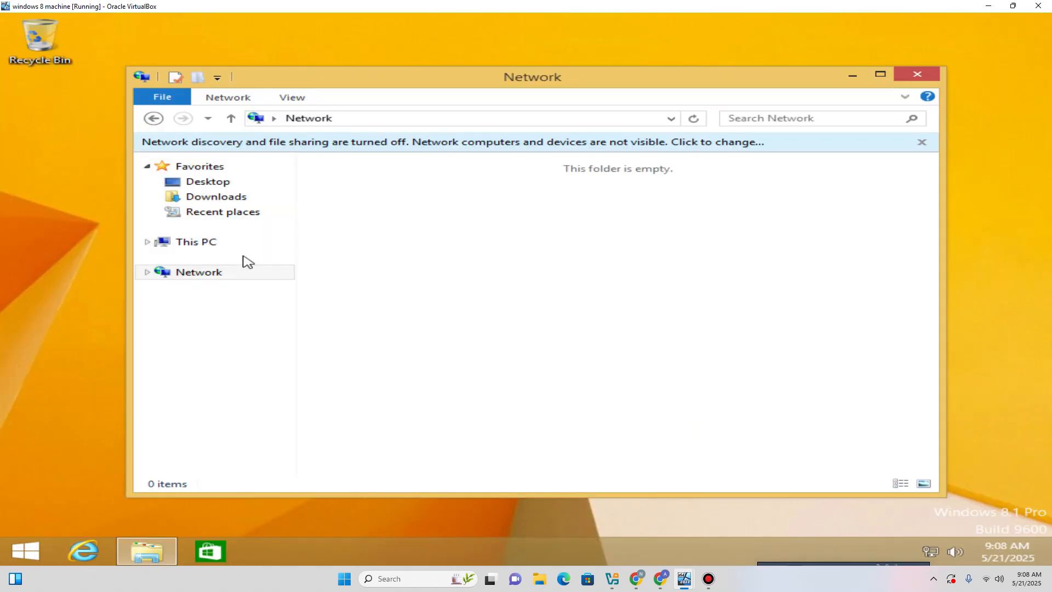
Open System properties from This PC, decline the System protection UAC prompt, and close both windows.
{"action": "left_click", "coordinate": [235, 245]}
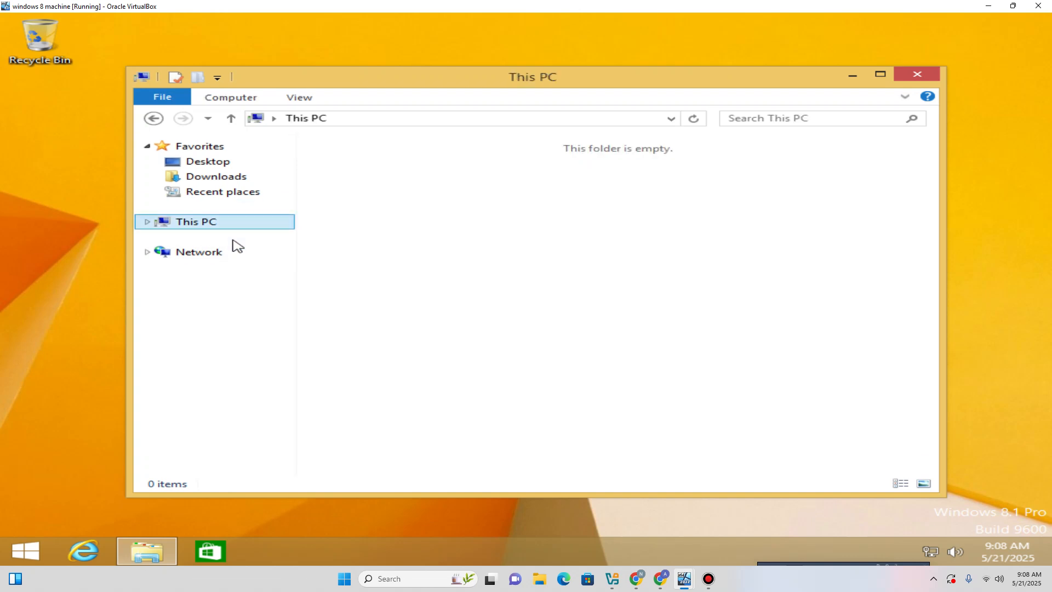
{"action": "right_click", "coordinate": [369, 379]}
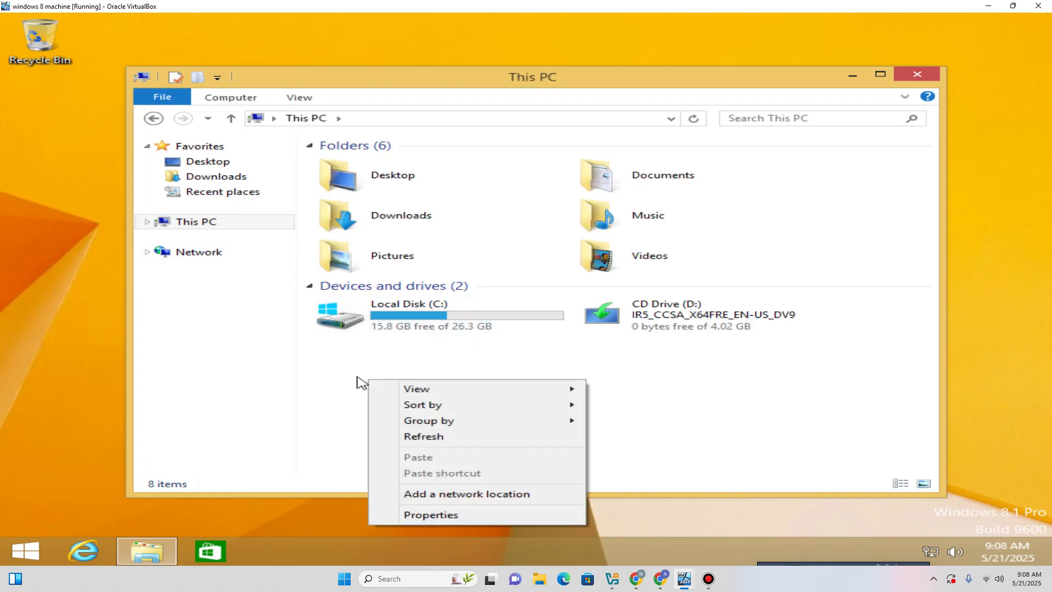
{"action": "left_click", "coordinate": [436, 514]}
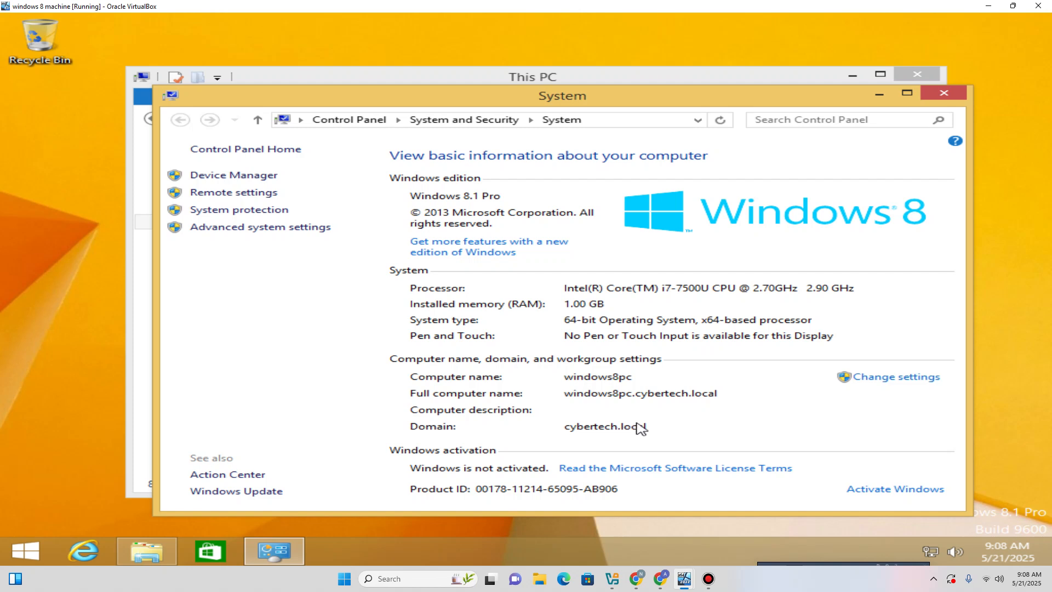
{"action": "left_click", "coordinate": [248, 214]}
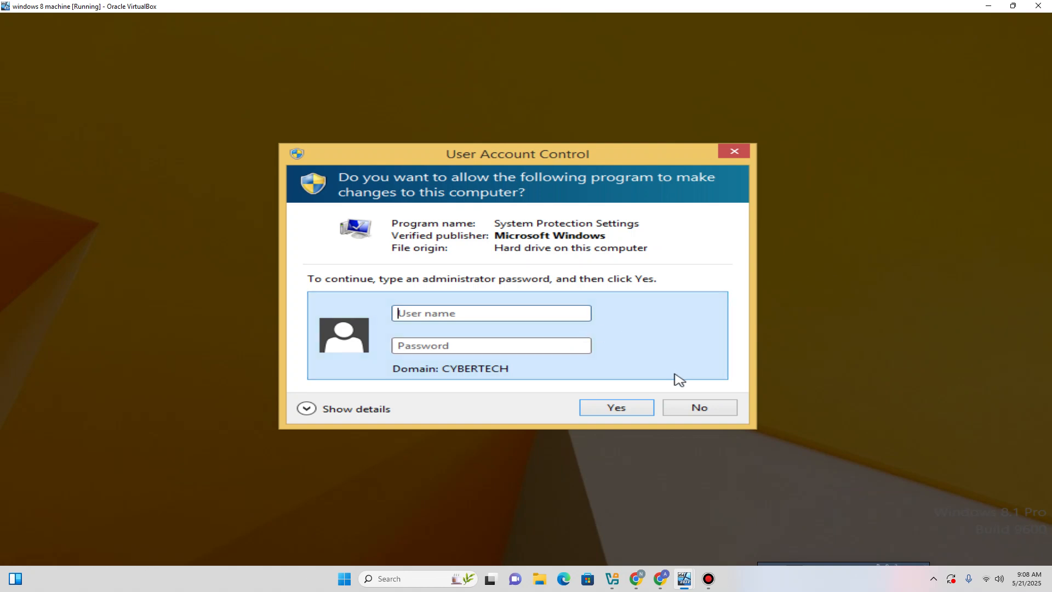
{"action": "left_click", "coordinate": [677, 415]}
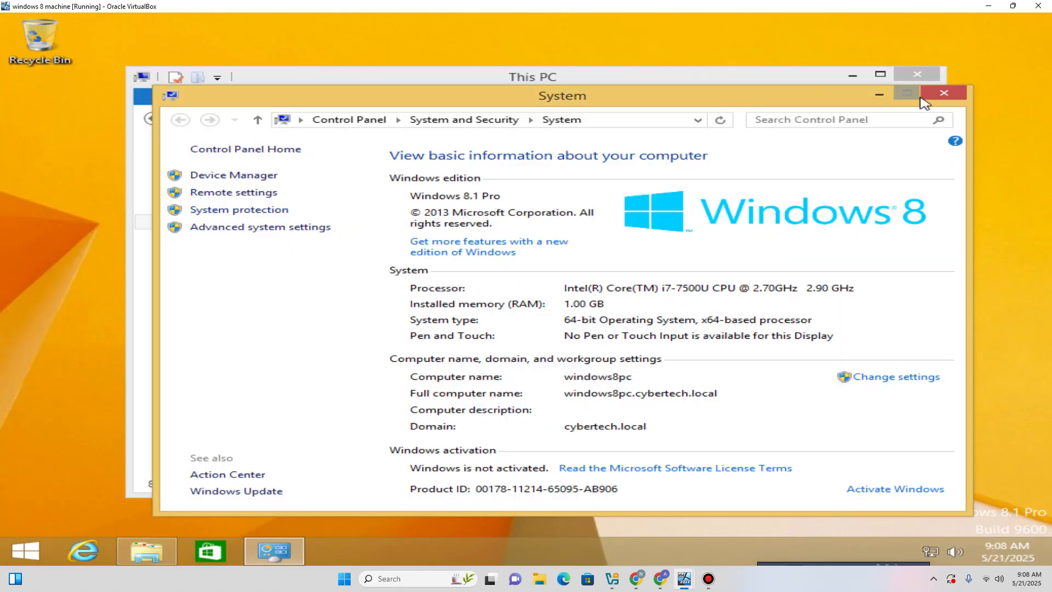
{"action": "left_click", "coordinate": [944, 93]}
{"action": "key", "text": "alt+F4"}
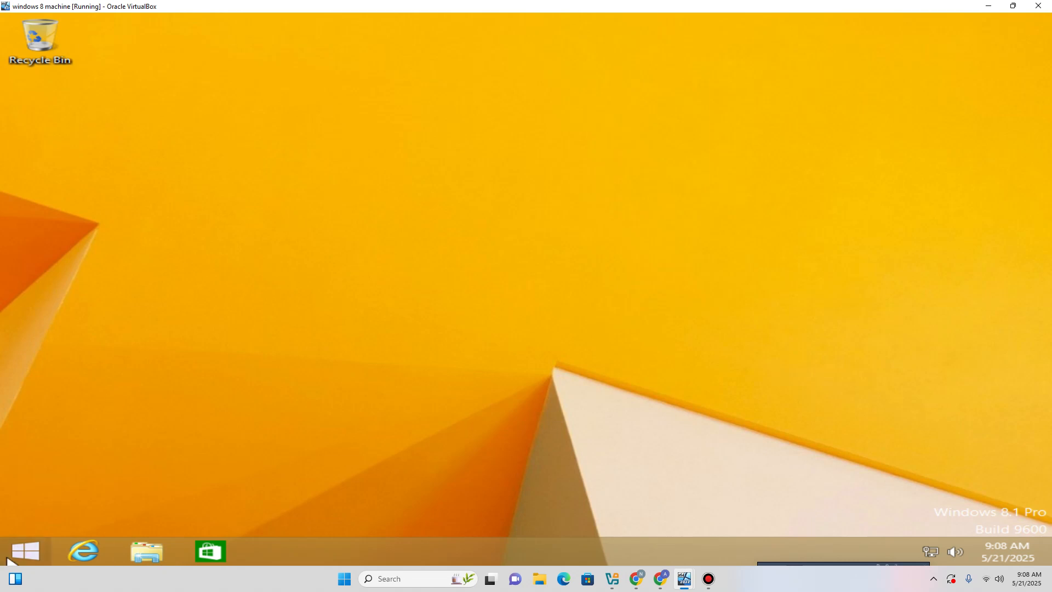
Open and dismiss the Windows 8 power options, then switch to the Windows Server VM.
{"action": "left_click", "coordinate": [25, 550]}
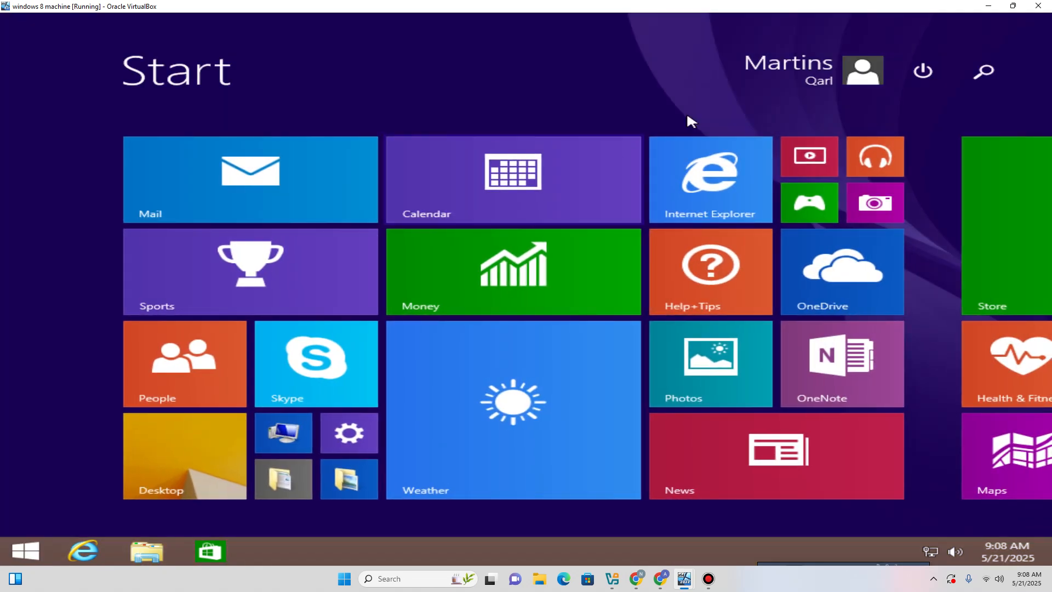
{"action": "left_click", "coordinate": [922, 72]}
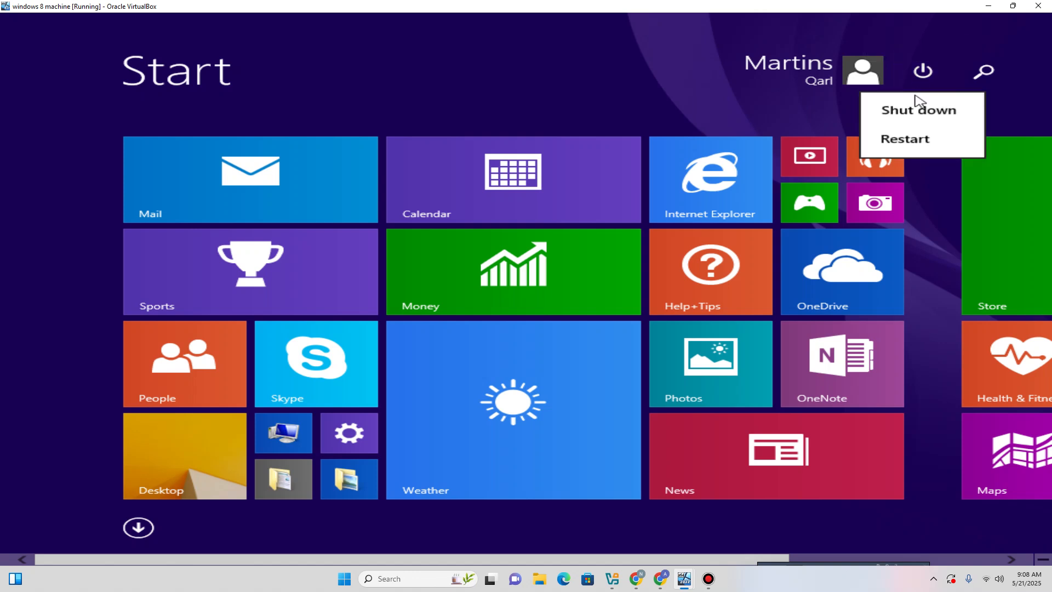
{"action": "left_click", "coordinate": [530, 90]}
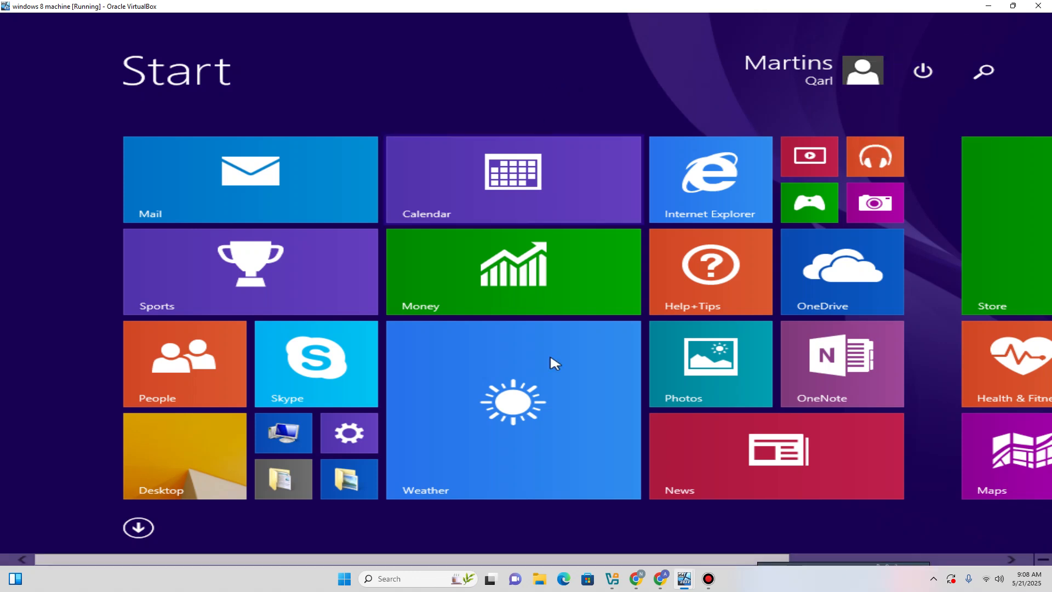
{"action": "mouse_move", "coordinate": [683, 578]}
{"action": "left_click", "coordinate": [625, 524]}
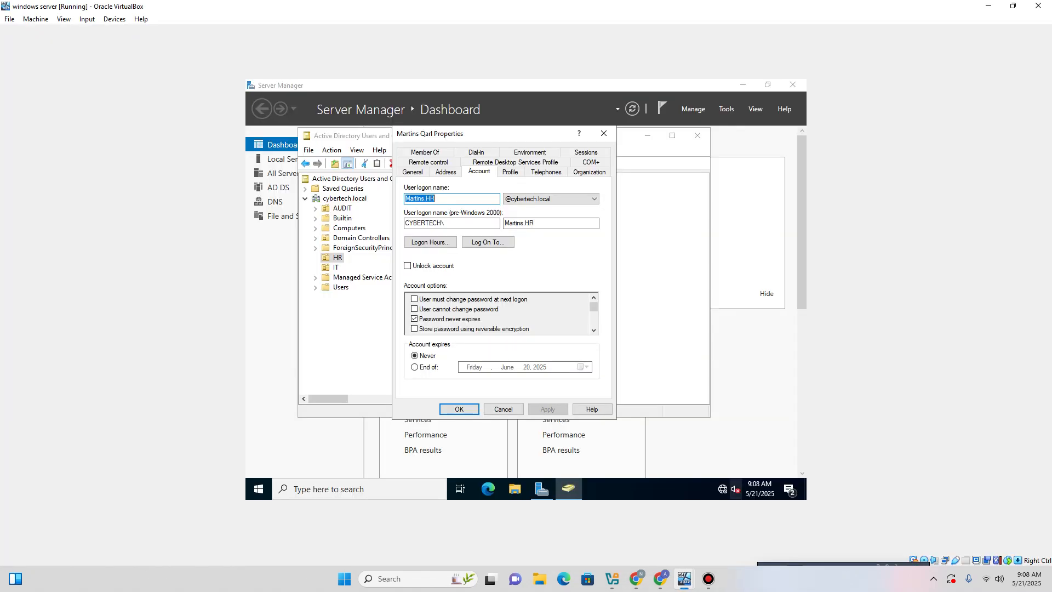
Dismiss the HR user's properties and close Active Directory Users and Computers, returning to Server Manager.
{"action": "left_click", "coordinate": [497, 410]}
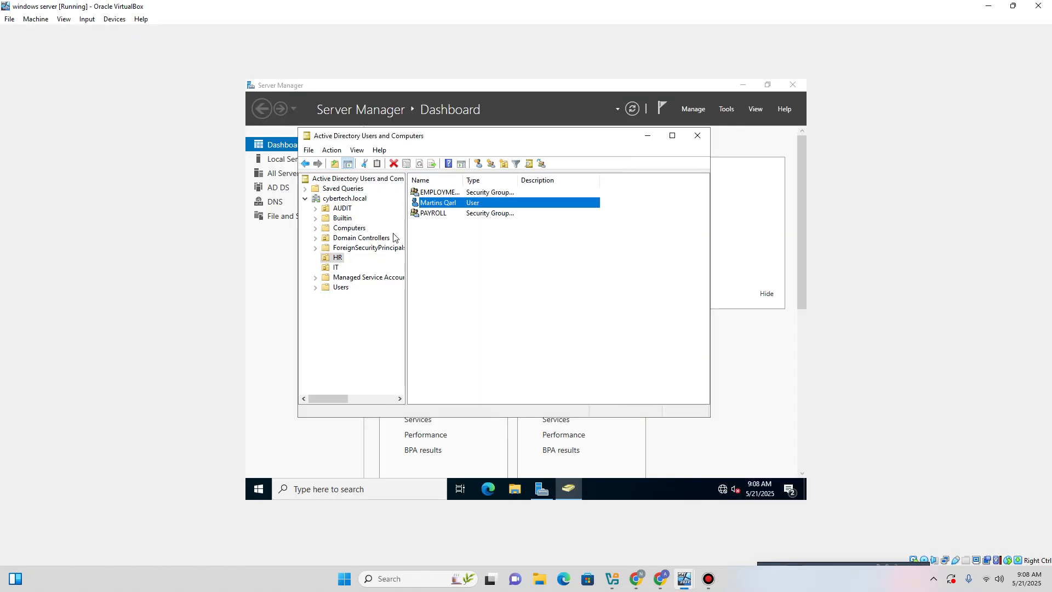
{"action": "left_click", "coordinate": [335, 268]}
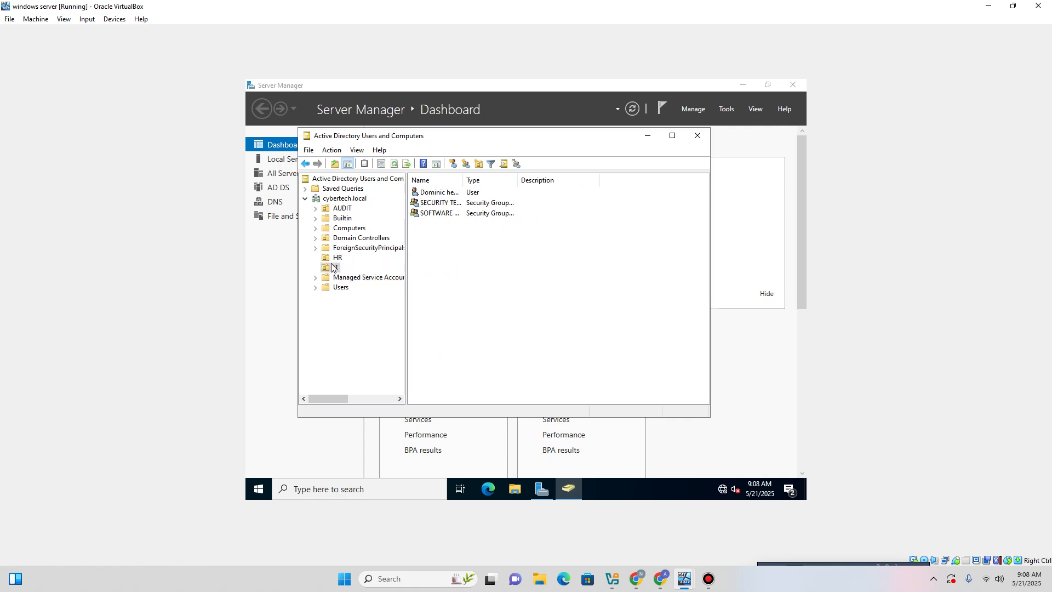
{"action": "left_click", "coordinate": [334, 258]}
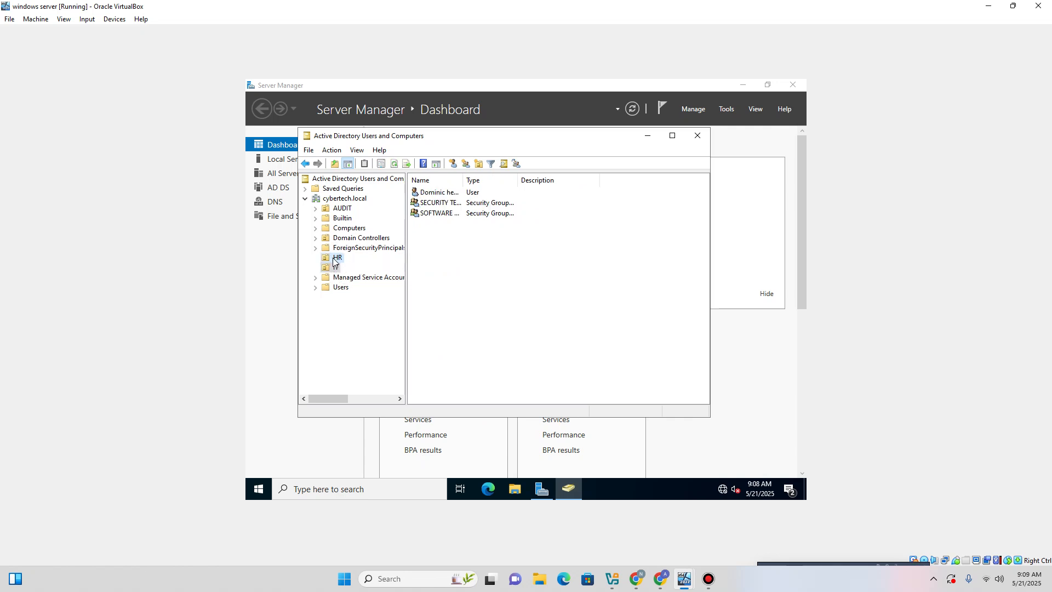
{"action": "left_click", "coordinate": [696, 136]}
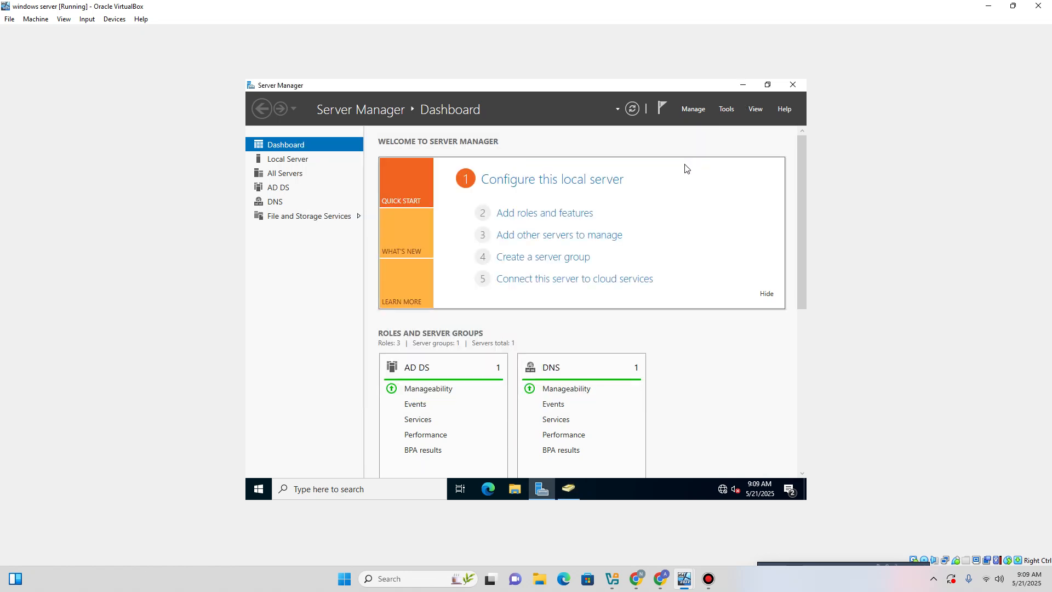
{"action": "left_click", "coordinate": [727, 109]}
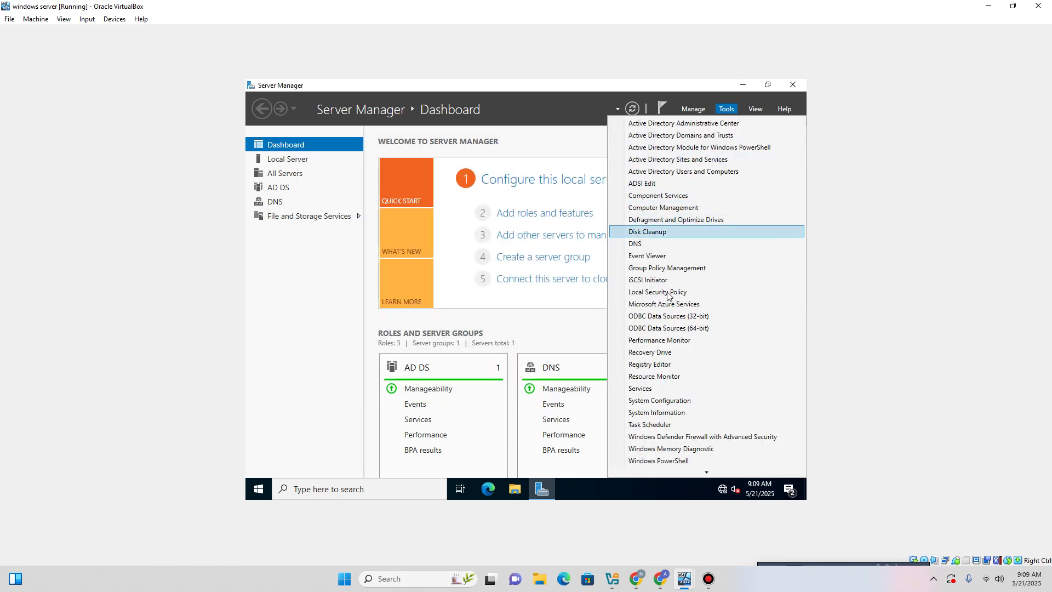
Launch Group Policy Management and display the Authentic poweroff disabling GPO's scope and security filtering.
{"action": "left_click", "coordinate": [675, 268]}
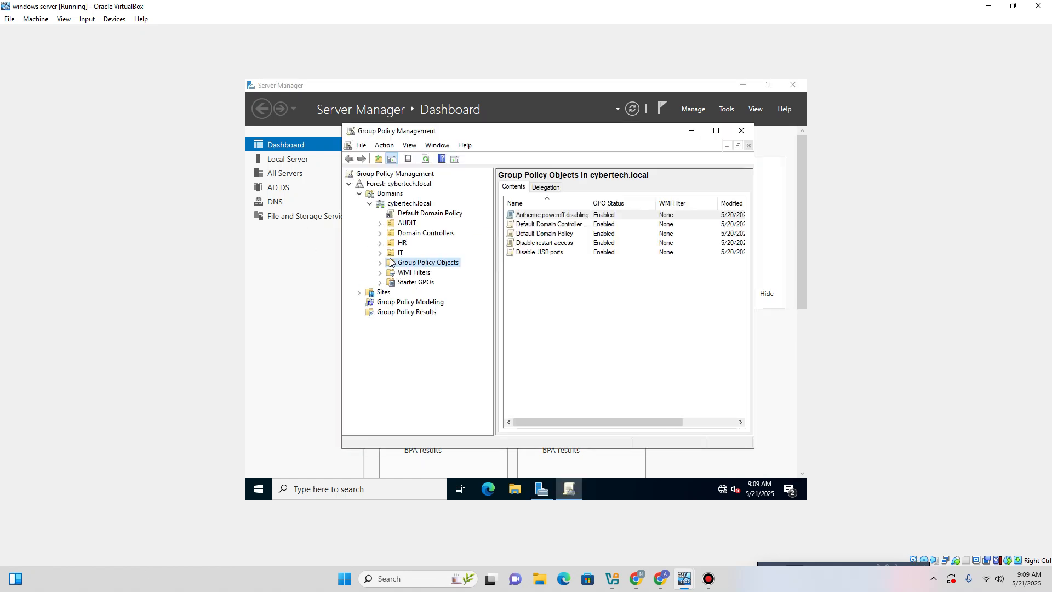
{"action": "left_click", "coordinate": [380, 263]}
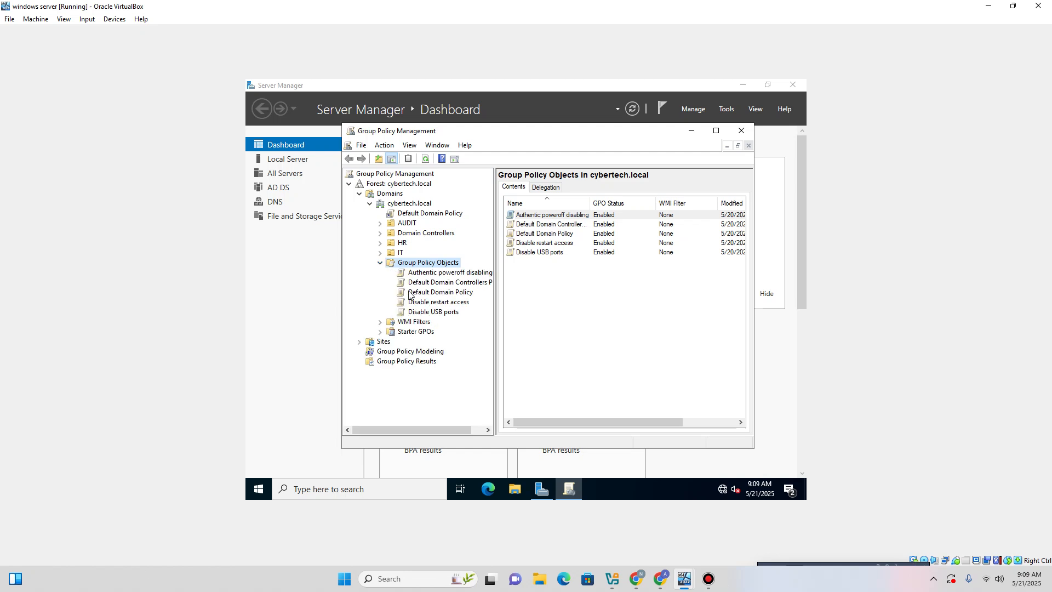
{"action": "left_click", "coordinate": [431, 274]}
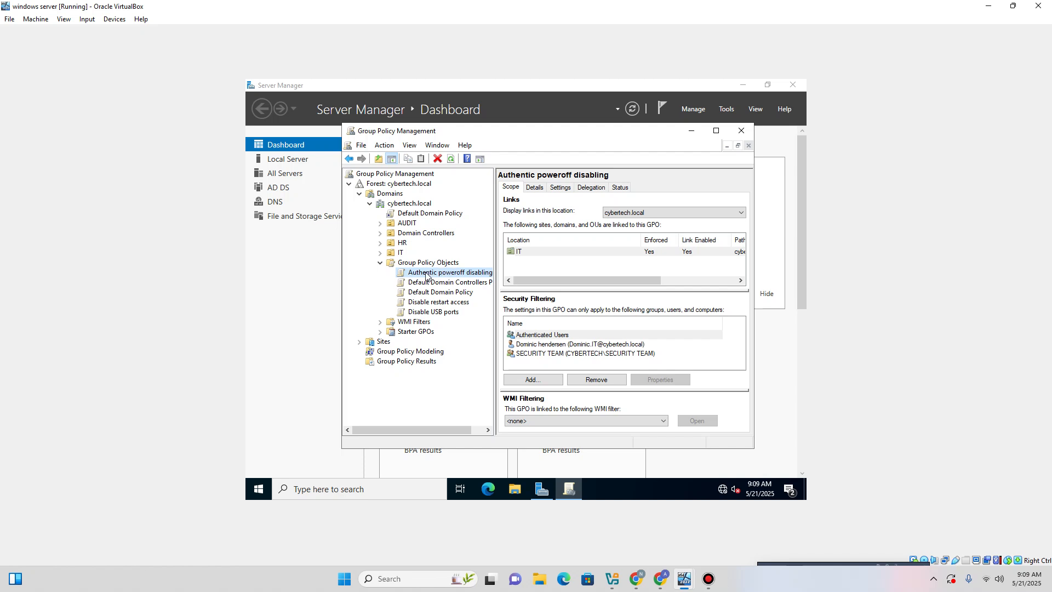
{"action": "left_click", "coordinate": [426, 275]}
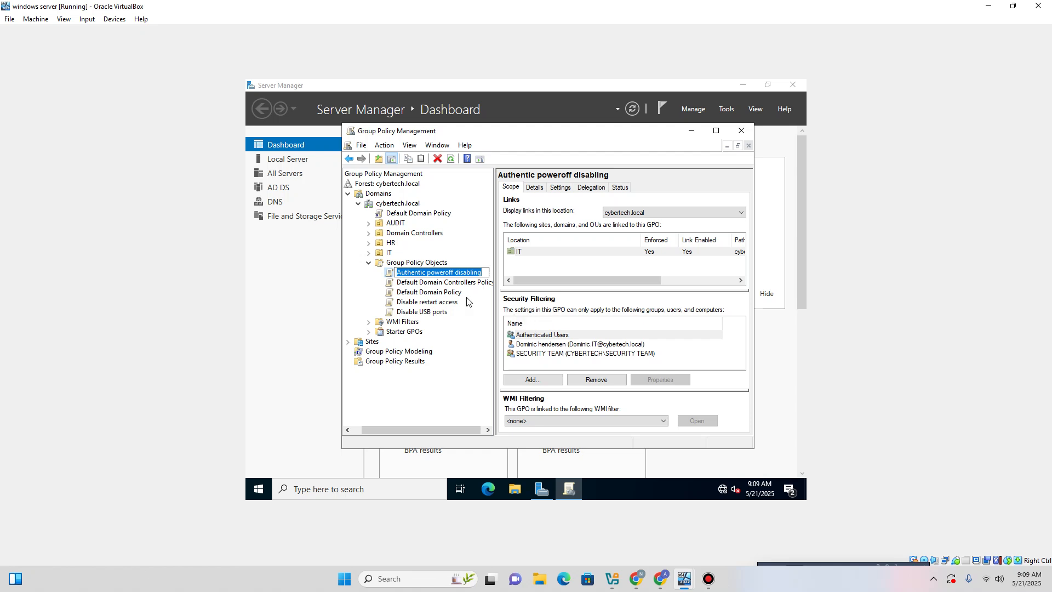
{"action": "left_click", "coordinate": [560, 320]}
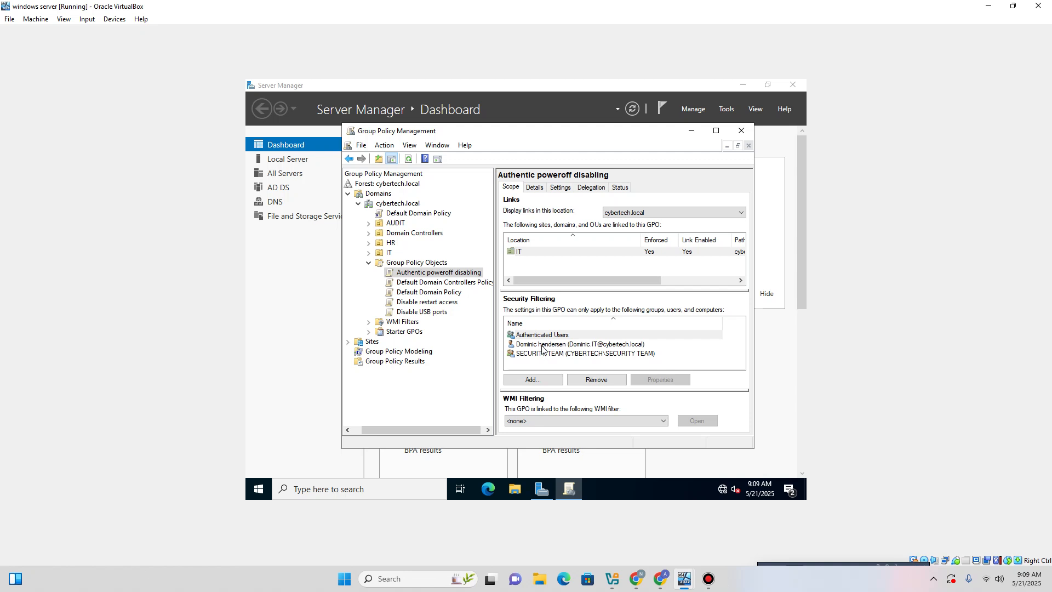
From the GPO's security filtering, search and browse all domain users and groups.
{"action": "left_click", "coordinate": [532, 381]}
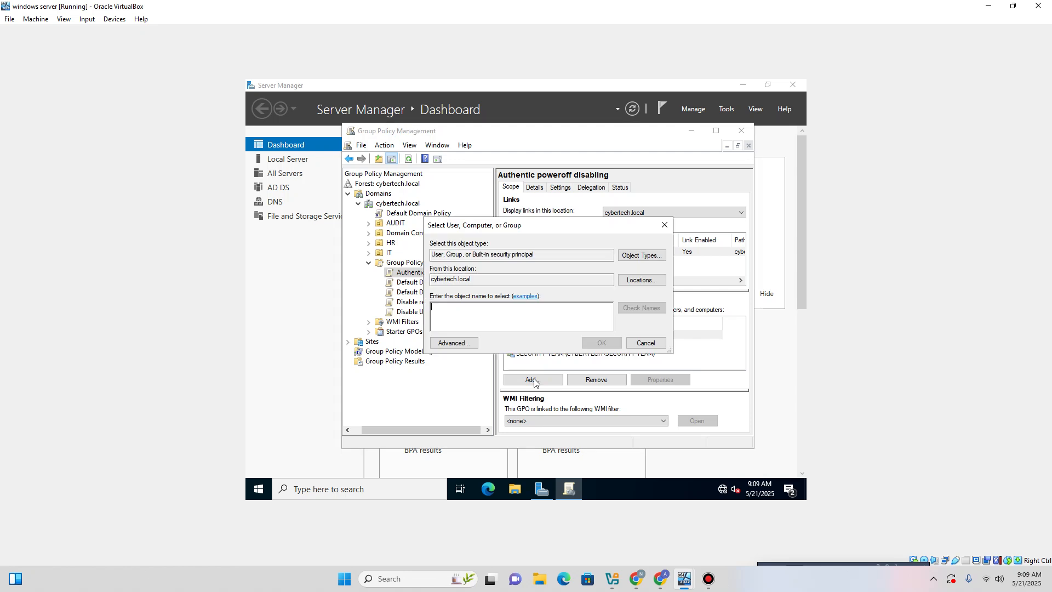
{"action": "left_click", "coordinate": [469, 343]}
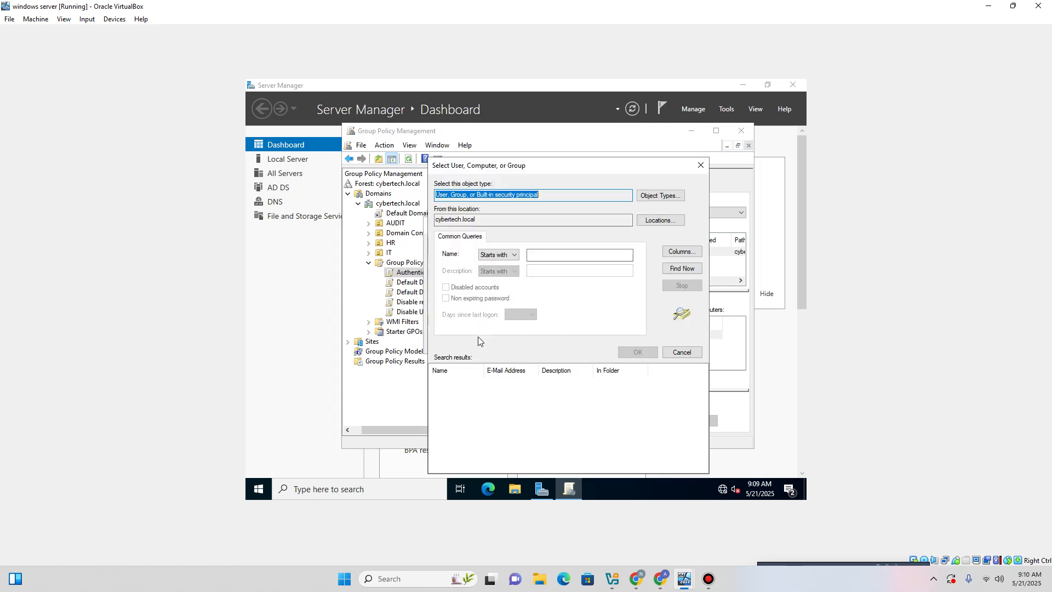
{"action": "left_click", "coordinate": [674, 269]}
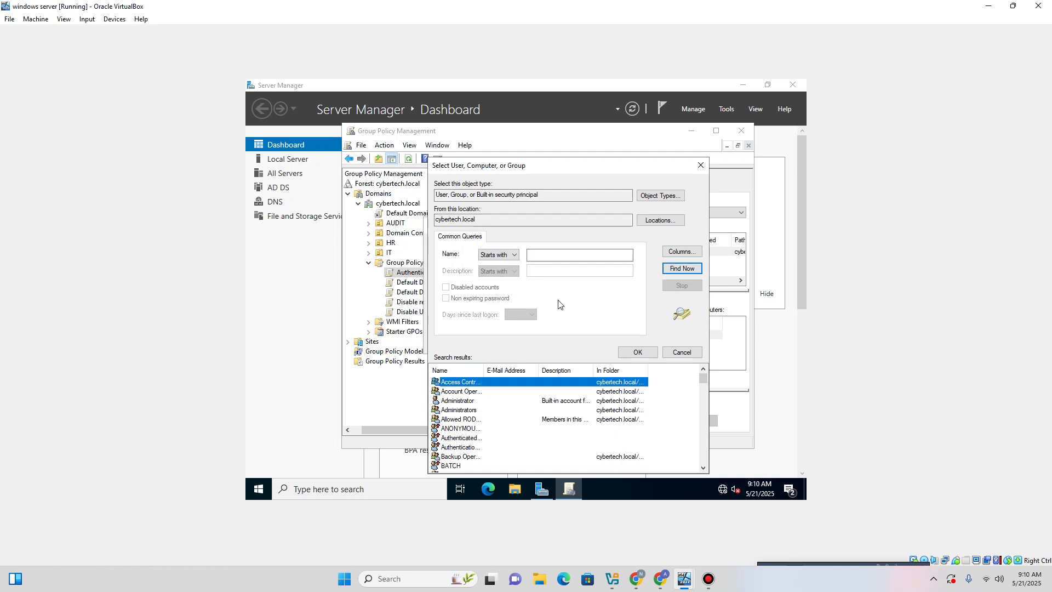
{"action": "scroll", "coordinate": [507, 412], "scroll_direction": "down", "scroll_amount": 3}
{"action": "scroll", "coordinate": [507, 412], "scroll_direction": "down", "scroll_amount": 8}
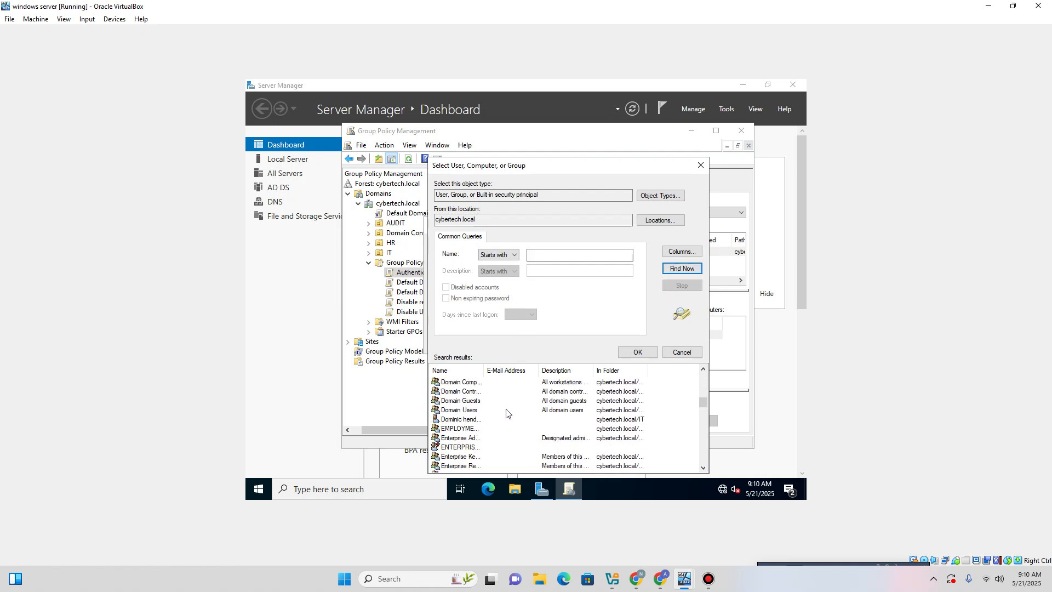
{"action": "scroll", "coordinate": [504, 412], "scroll_direction": "down", "scroll_amount": 7}
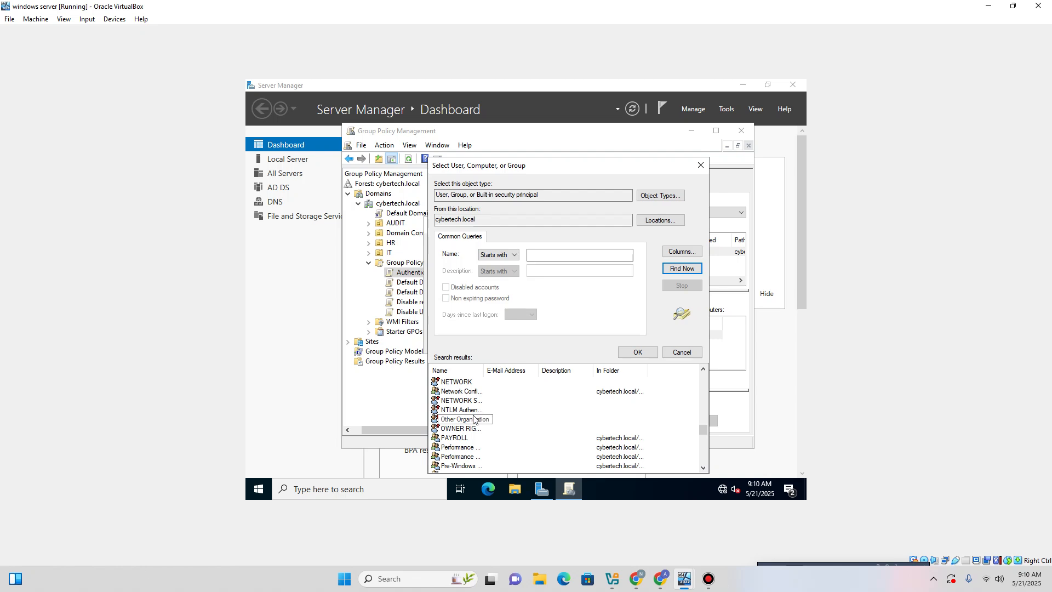
{"action": "scroll", "coordinate": [474, 419], "scroll_direction": "down", "scroll_amount": 5}
{"action": "scroll", "coordinate": [475, 417], "scroll_direction": "down", "scroll_amount": 5}
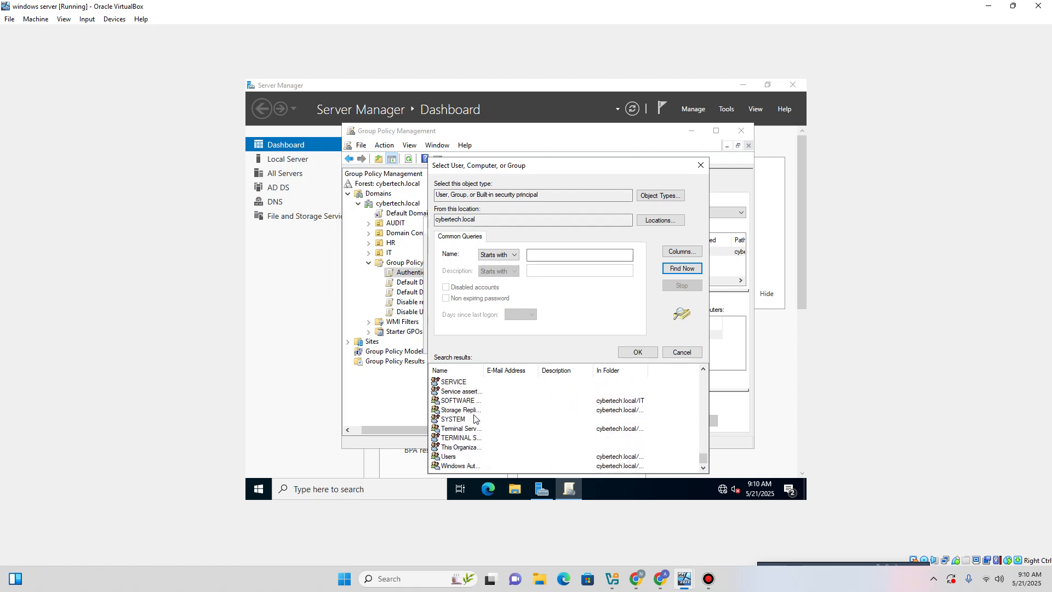
{"action": "scroll", "coordinate": [476, 415], "scroll_direction": "up", "scroll_amount": 2}
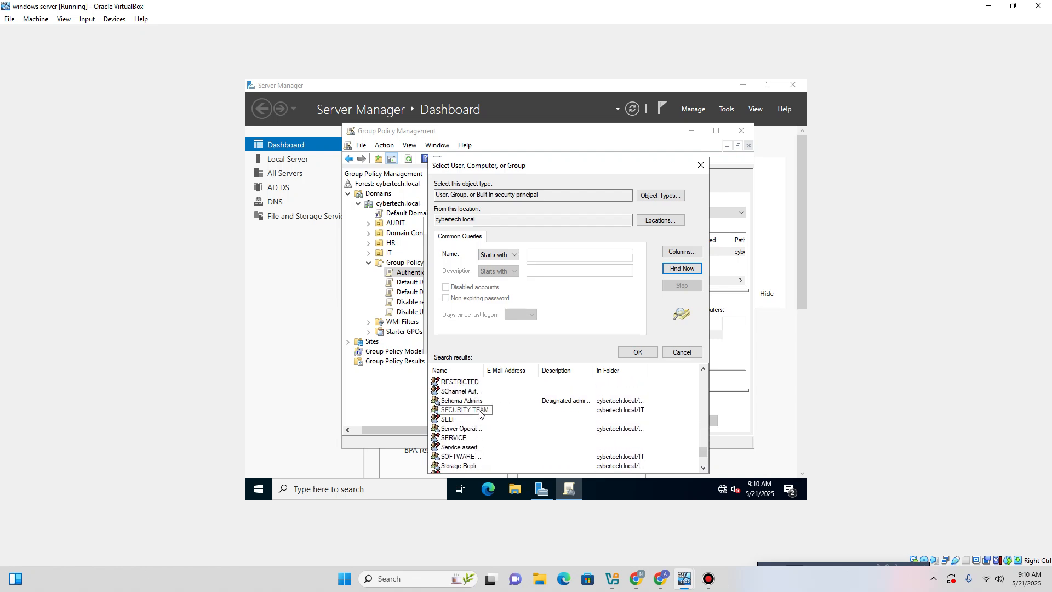
{"action": "scroll", "coordinate": [478, 414], "scroll_direction": "down", "scroll_amount": 2}
{"action": "scroll", "coordinate": [481, 411], "scroll_direction": "up", "scroll_amount": 10}
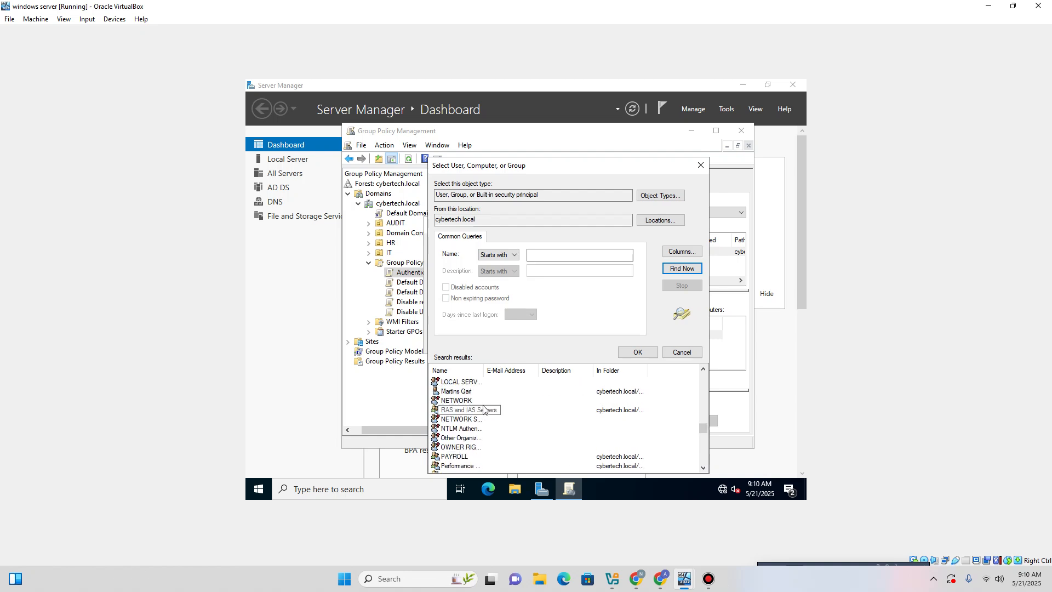
{"action": "scroll", "coordinate": [483, 410], "scroll_direction": "down", "scroll_amount": 2}
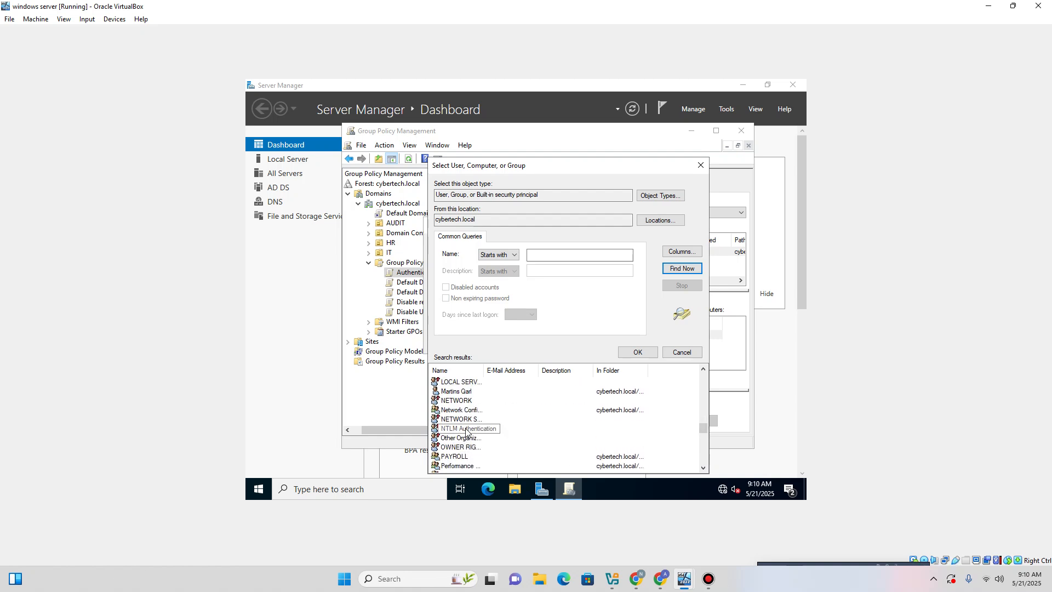
Add the HR user account to the GPO's security filtering and close Group Policy Management.
{"action": "left_click", "coordinate": [446, 393]}
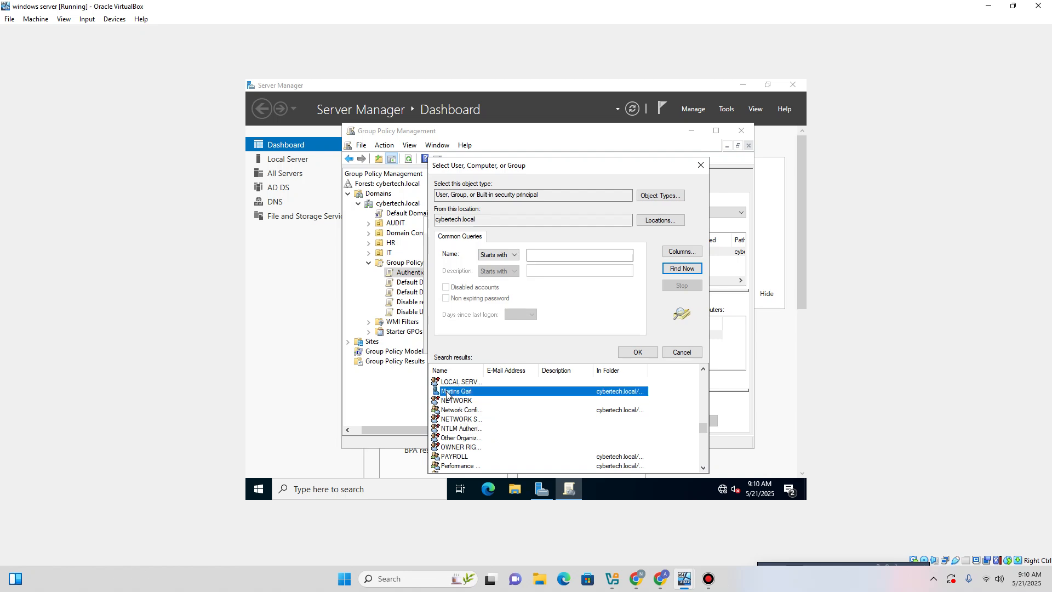
{"action": "double_click", "coordinate": [447, 393]}
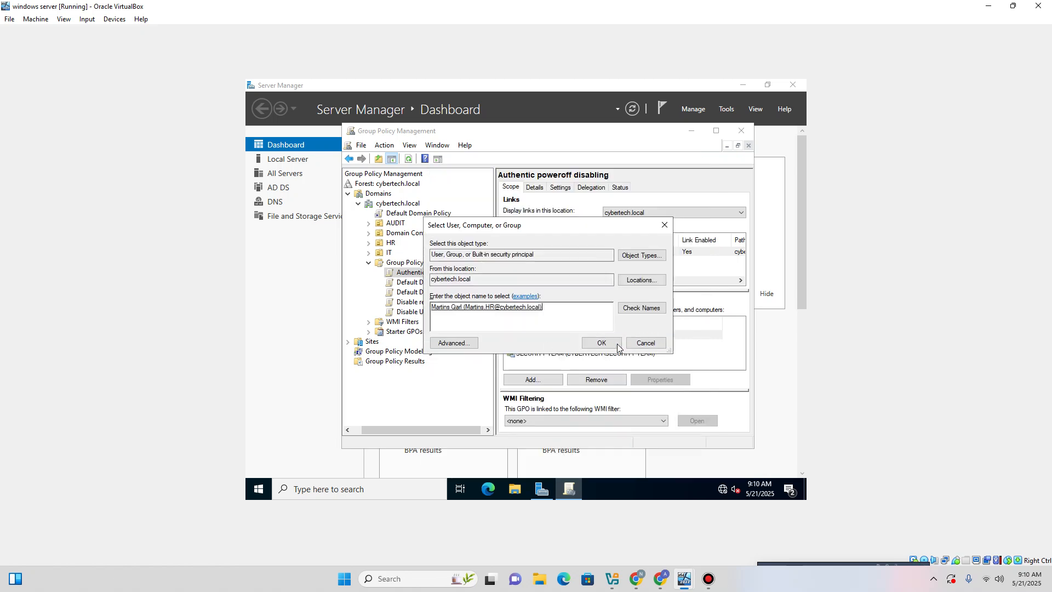
{"action": "left_click", "coordinate": [599, 344]}
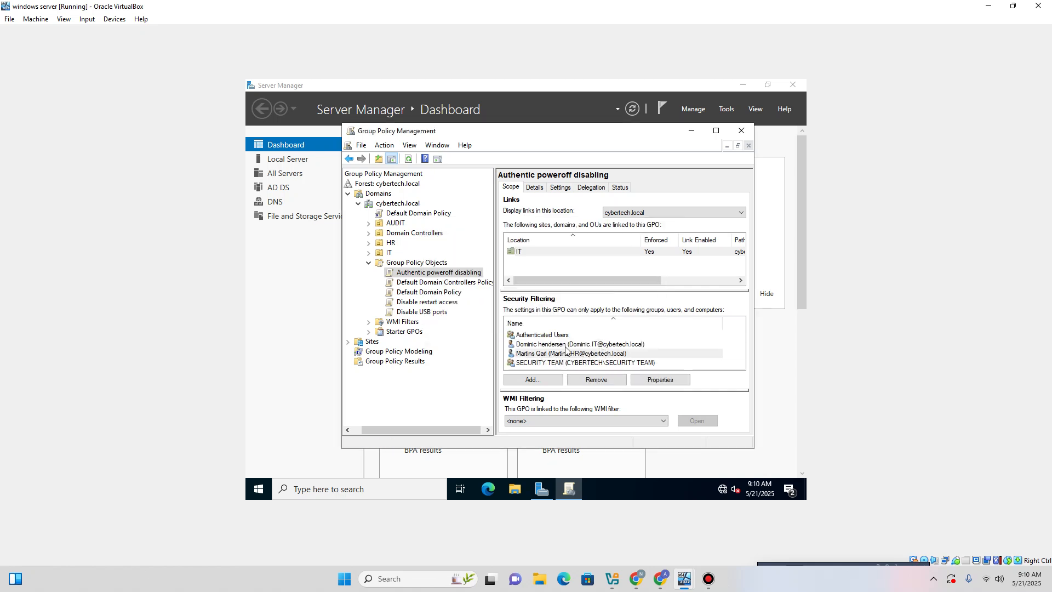
{"action": "left_click", "coordinate": [745, 137]}
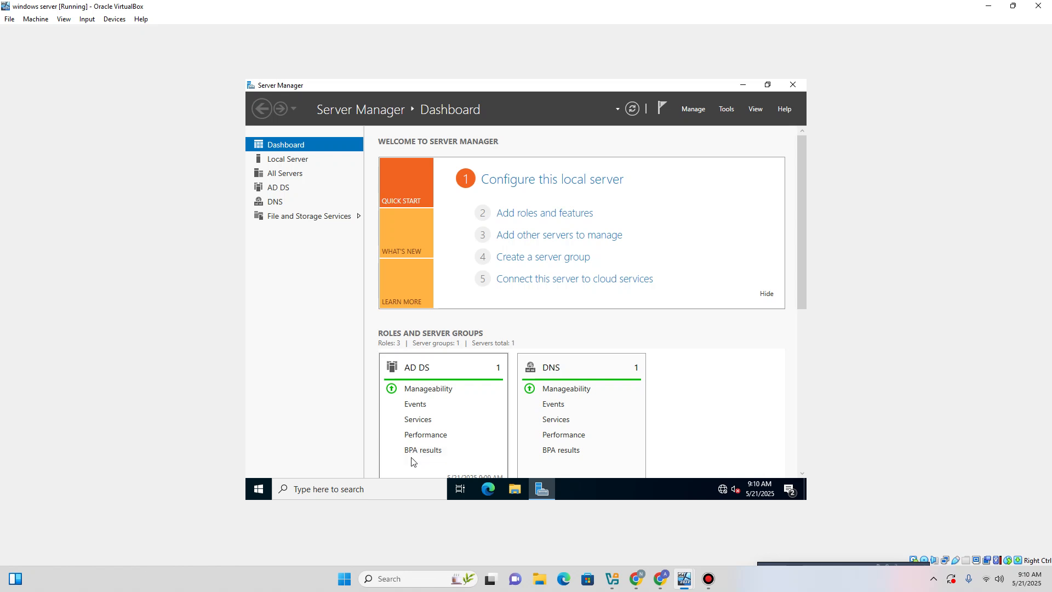
Run gpupdate /force in a server command prompt until the computer policy update completes.
{"action": "key", "text": "super+r"}
{"action": "key", "text": "Return"}
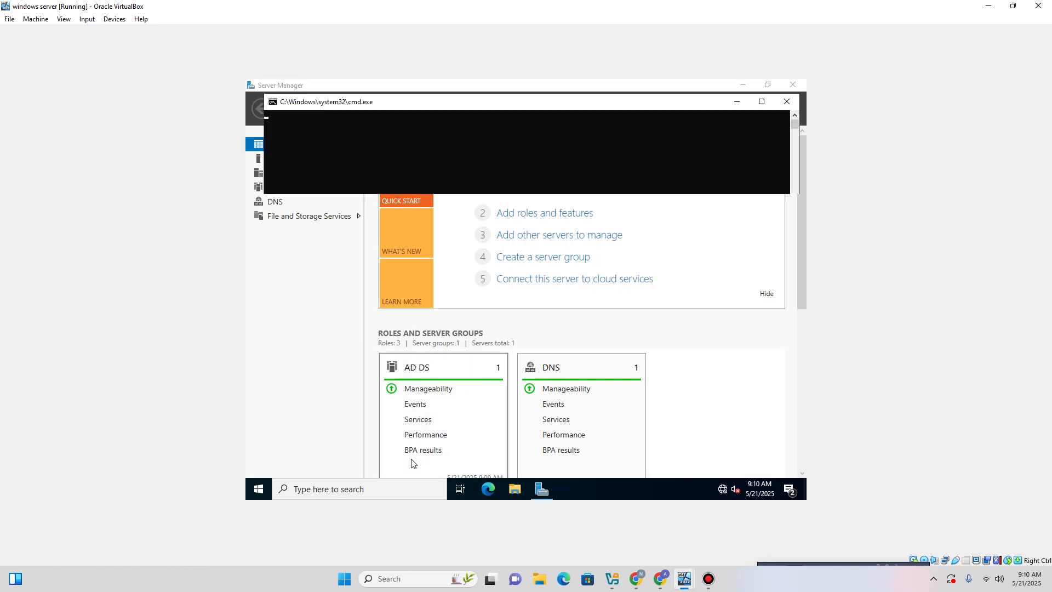
{"action": "type", "text": "g"}
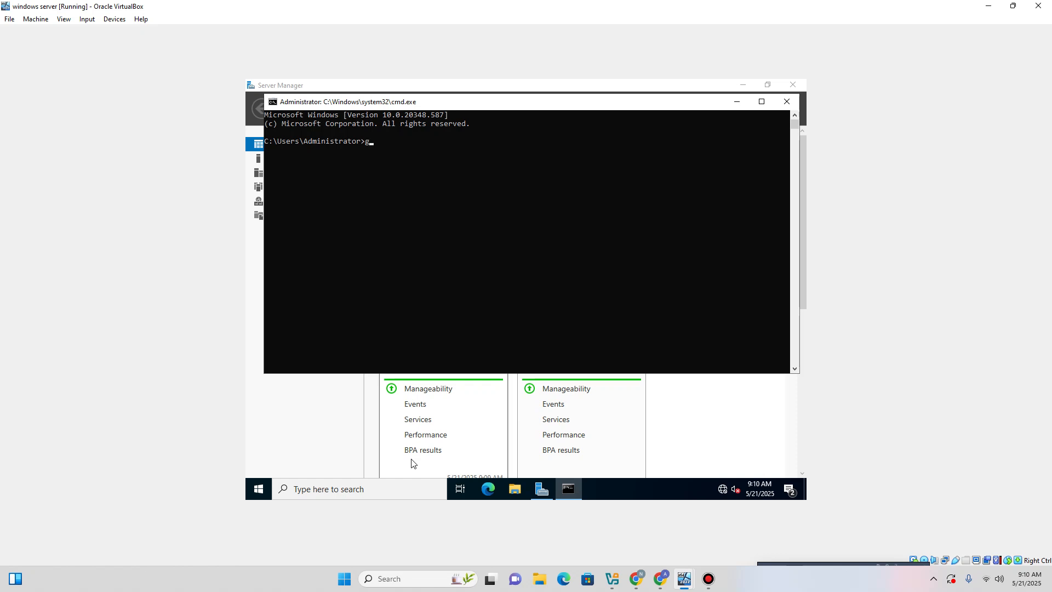
{"action": "type", "text": "pupdate /force"}
{"action": "key", "text": "Return"}
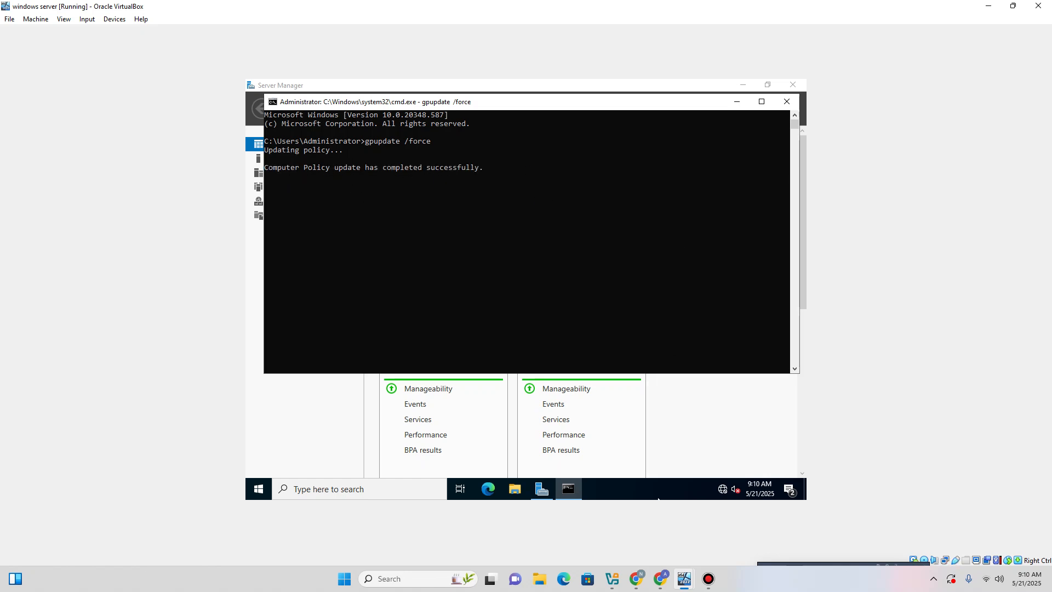
Switch to the Windows 8 machine, go to its desktop and launch cmd.
{"action": "mouse_move", "coordinate": [684, 579]}
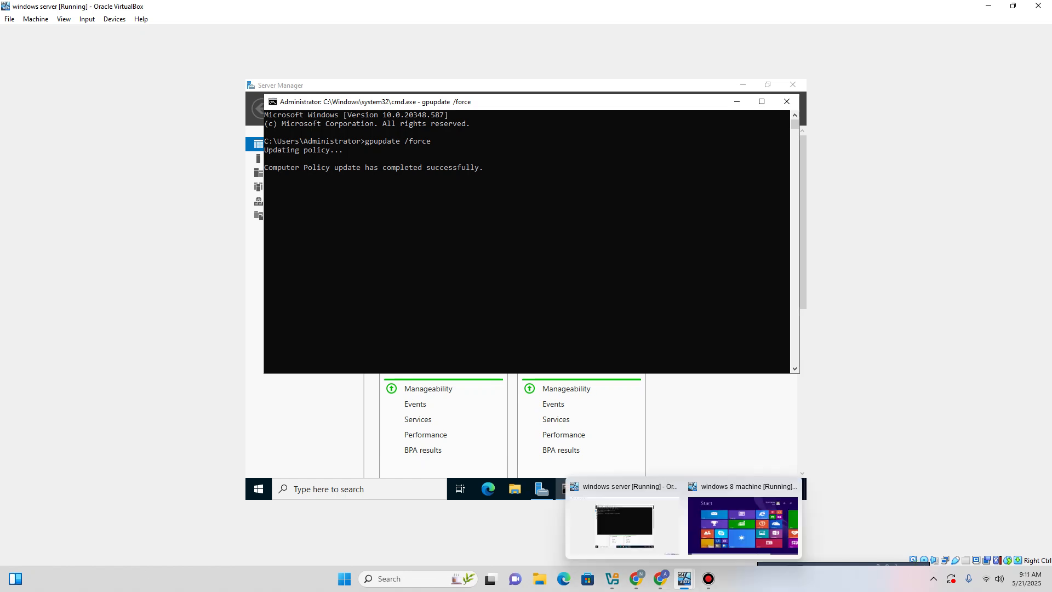
{"action": "left_click", "coordinate": [742, 525]}
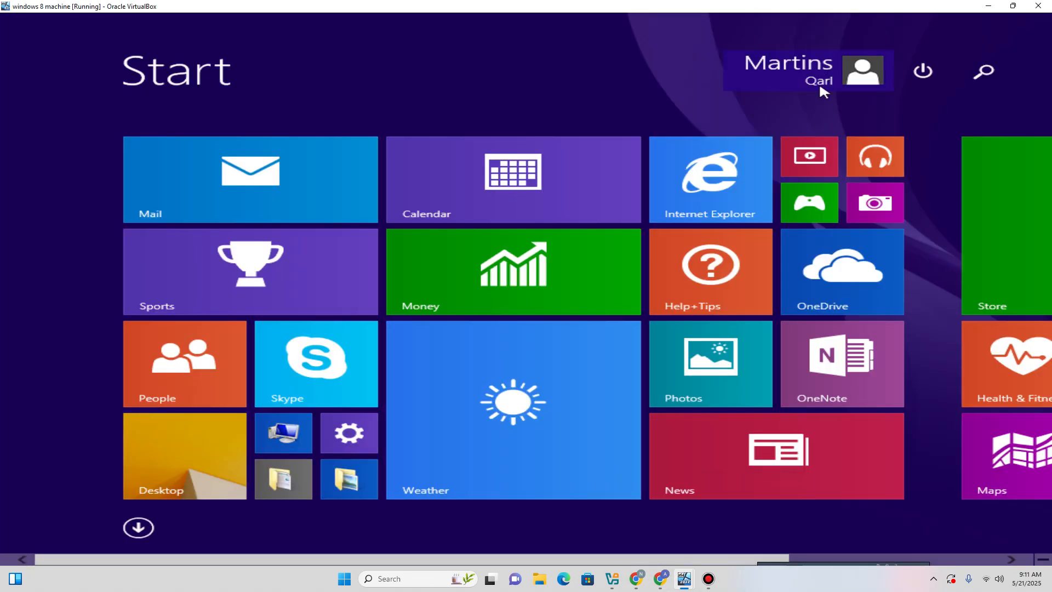
{"action": "left_click", "coordinate": [910, 75]}
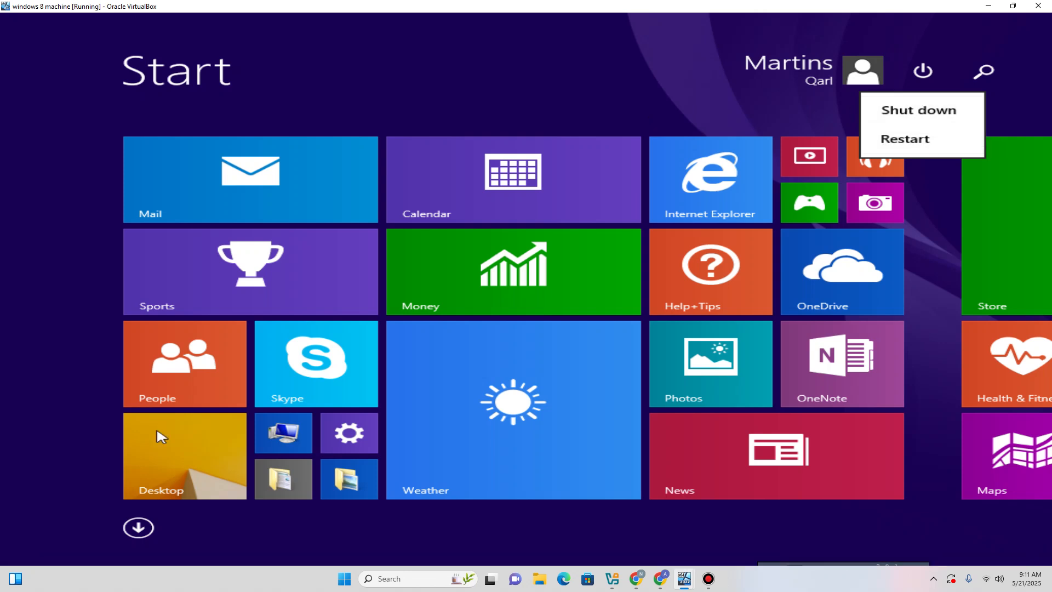
{"action": "left_click", "coordinate": [169, 480]}
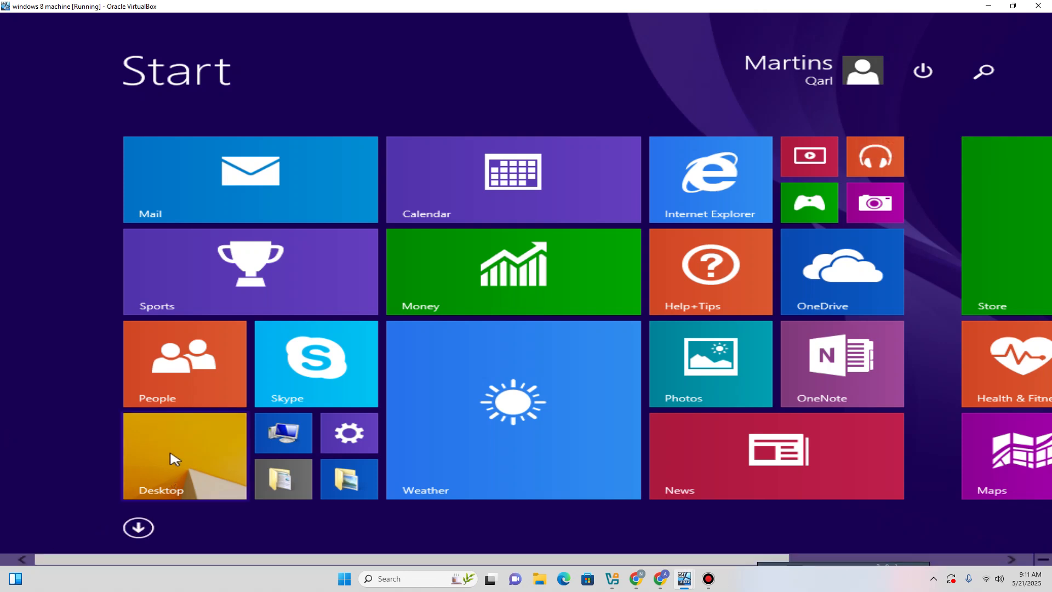
{"action": "left_click", "coordinate": [169, 457]}
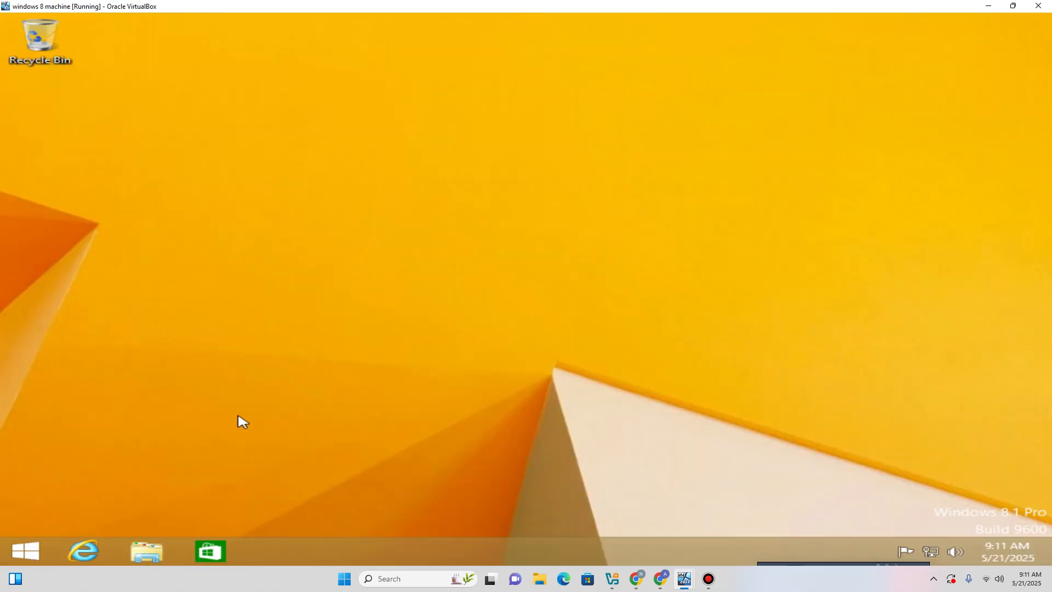
{"action": "key", "text": "super+r"}
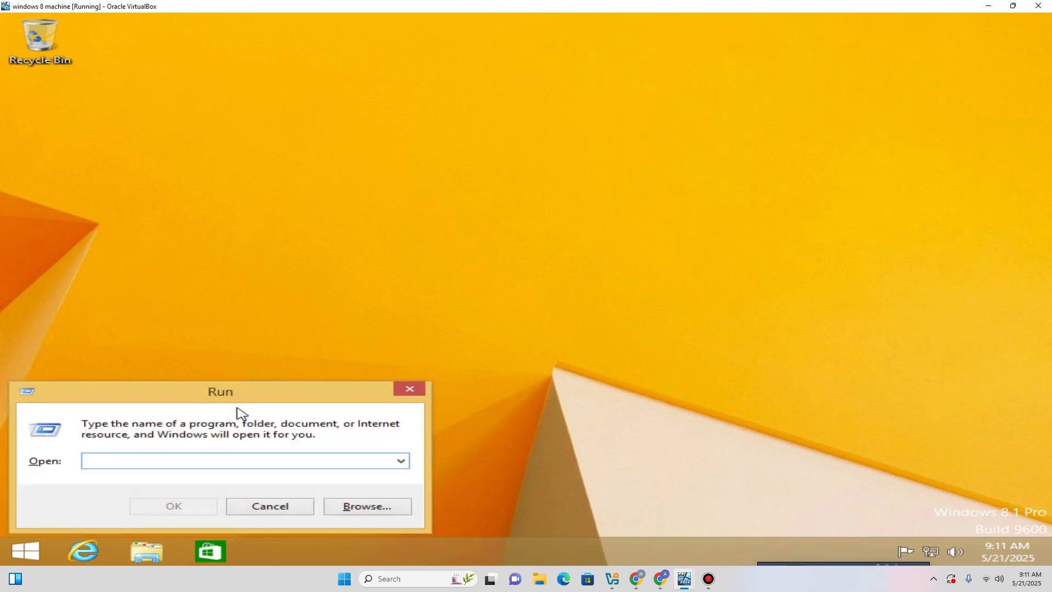
{"action": "type", "text": "cmd"}
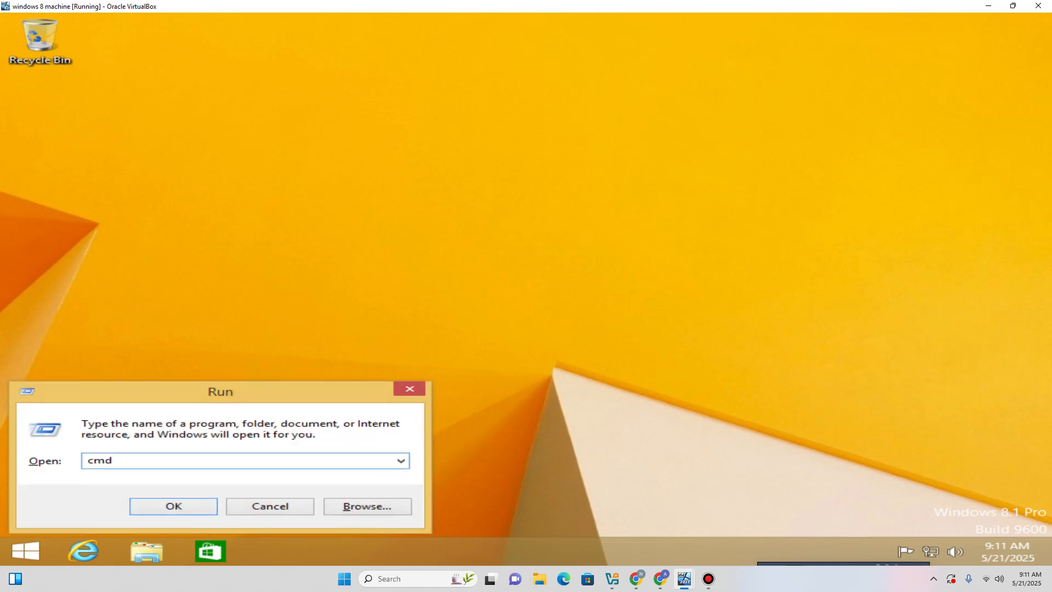
{"action": "key", "text": "Return"}
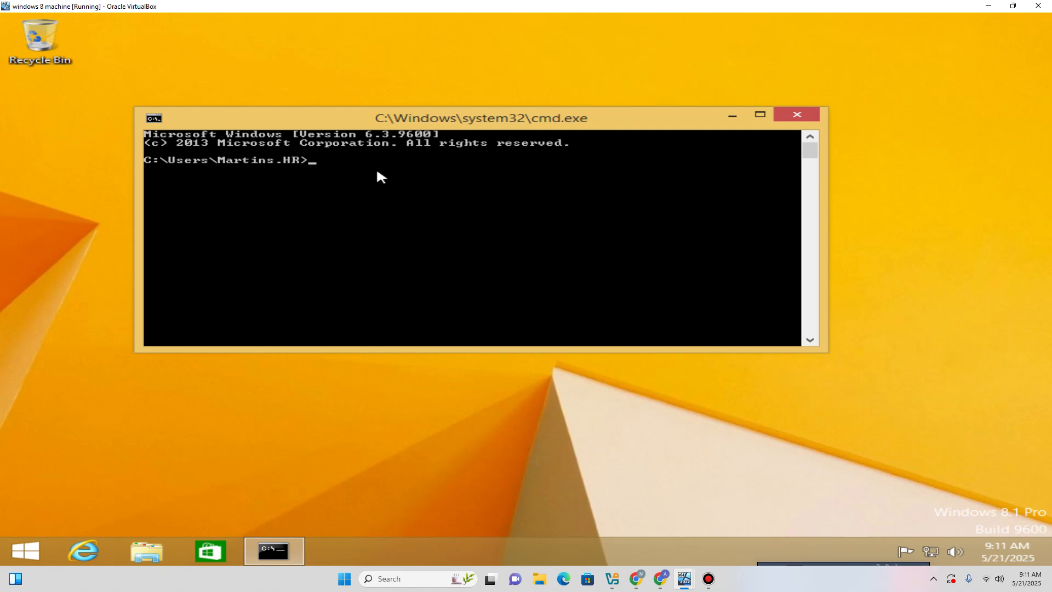
Run gpupdate /force on the Windows 8 client until computer and user policies update successfully.
{"action": "type", "text": "gp"}
{"action": "key", "text": "BackSpace"}
{"action": "type", "text": "up"}
{"action": "type", "text": "date /force"}
{"action": "key", "text": "Return"}
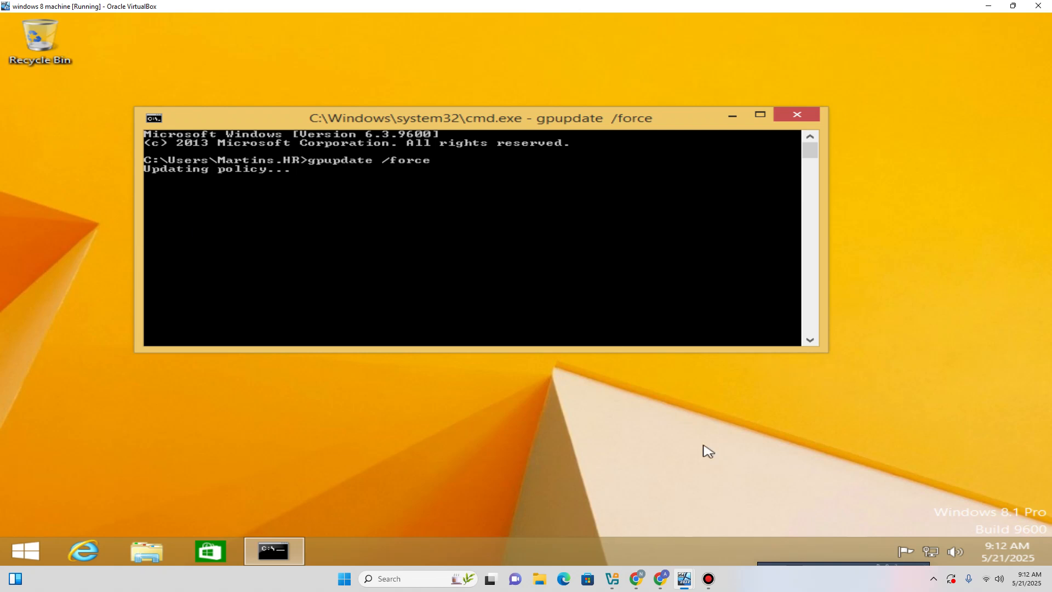
{"action": "left_click", "coordinate": [709, 578]}
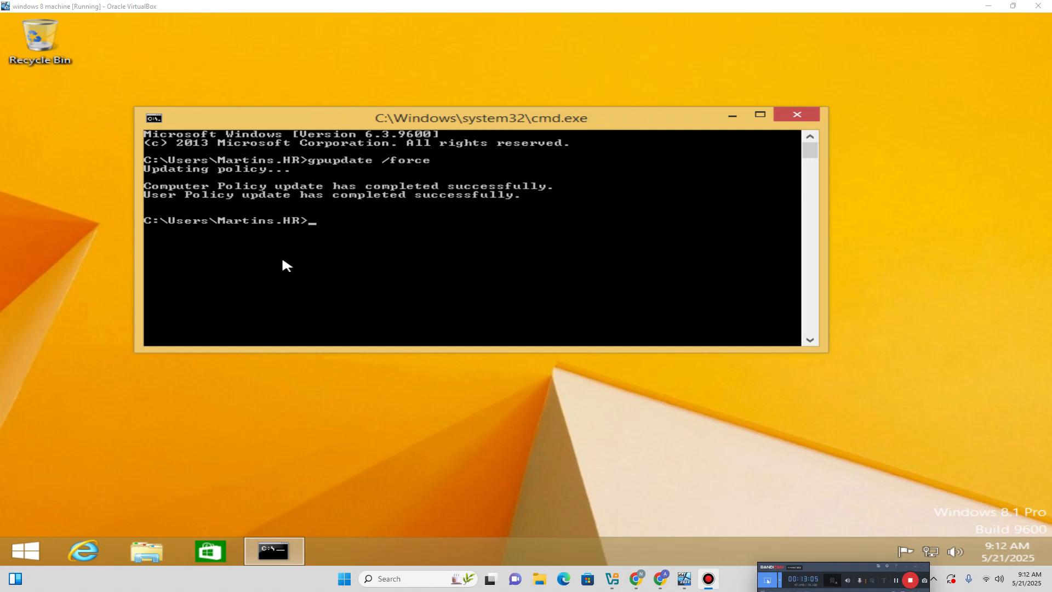
Show the Windows 8 Start screen and check its power menu, offering only Shut down and Restart.
{"action": "left_click", "coordinate": [31, 544]}
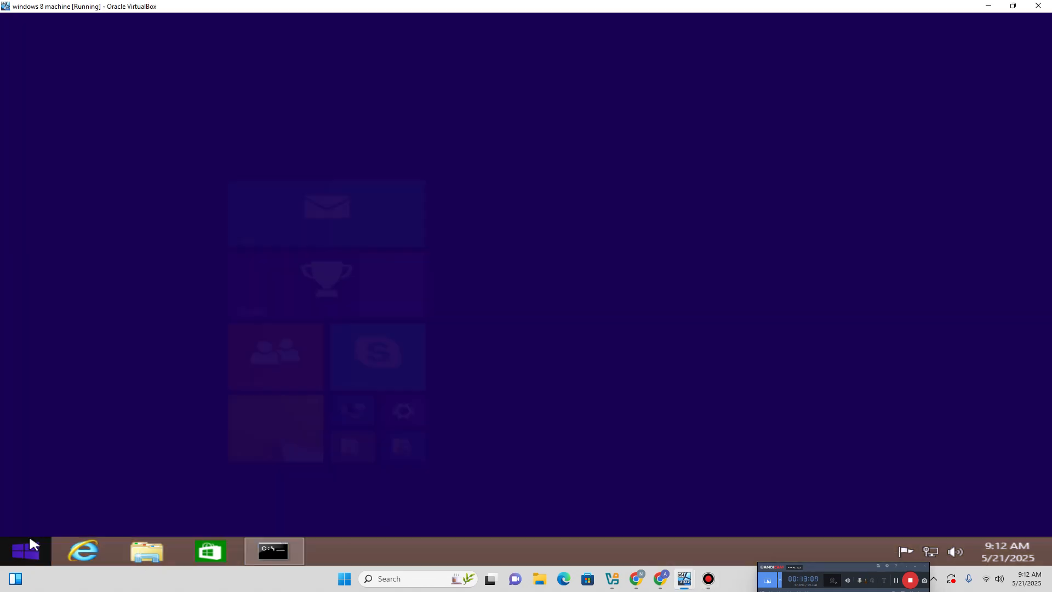
{"action": "left_click", "coordinate": [924, 77]}
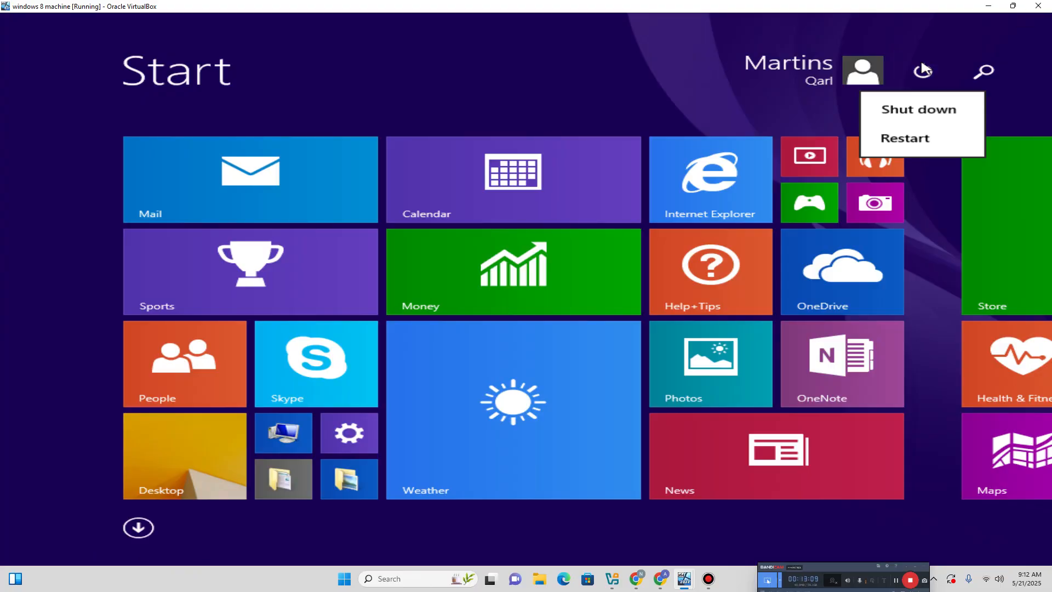
{"action": "left_click", "coordinate": [727, 89]}
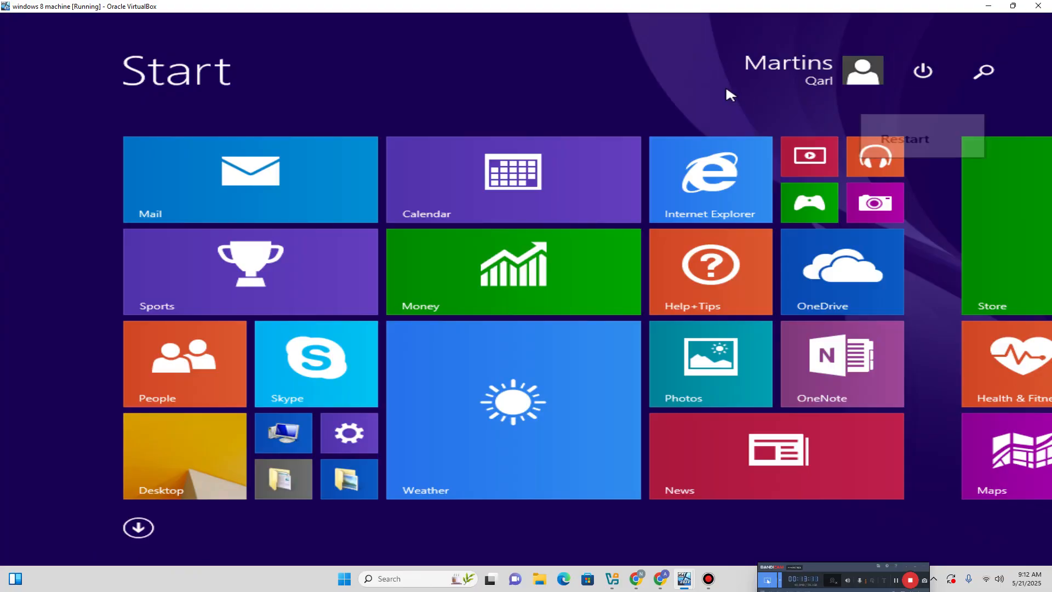
{"action": "left_click", "coordinate": [922, 71]}
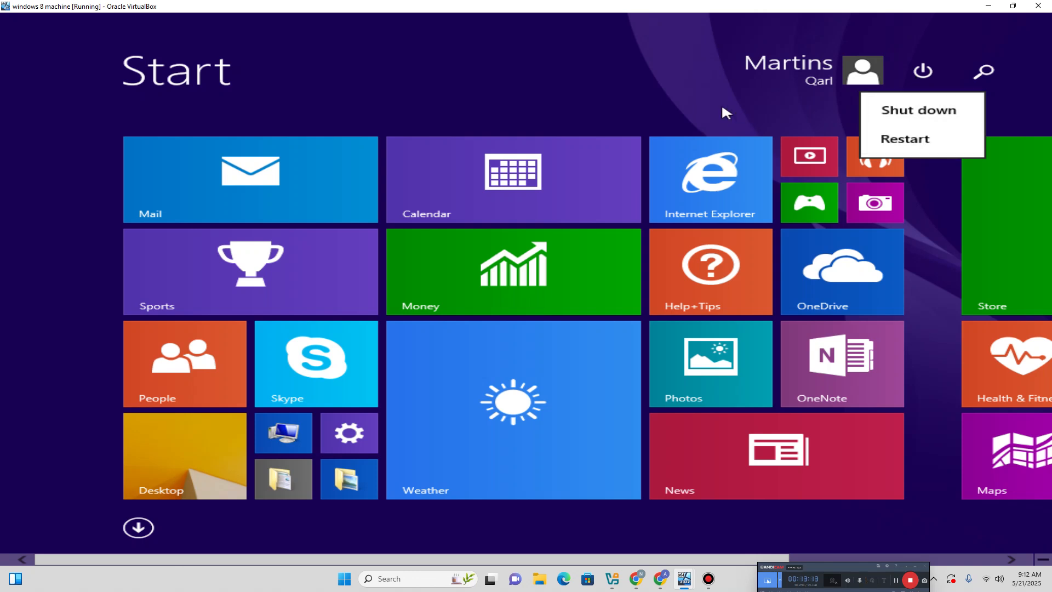
{"action": "left_click", "coordinate": [699, 101]}
{"action": "left_click", "coordinate": [922, 71]}
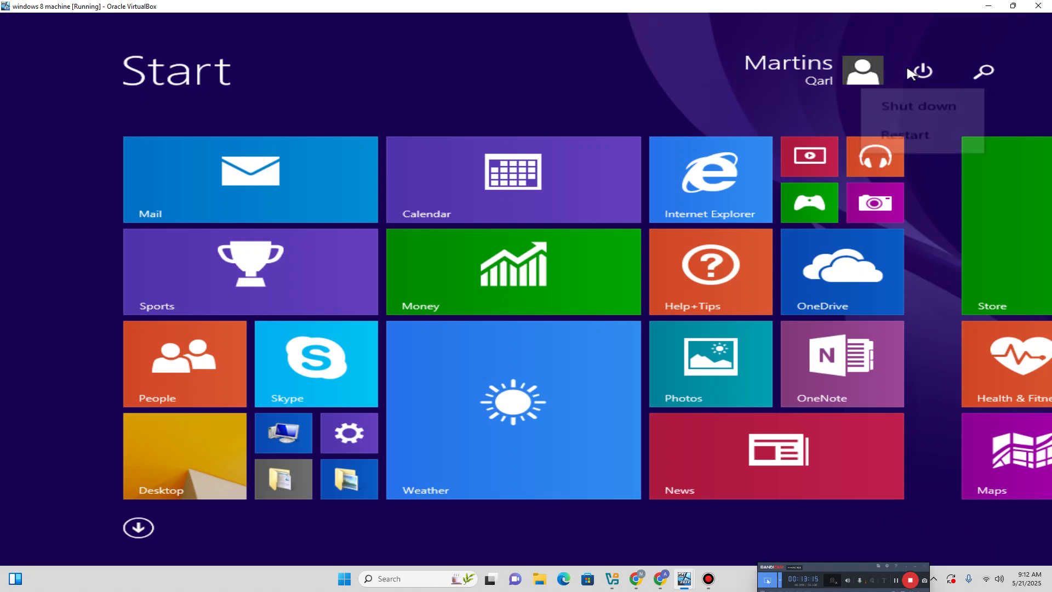
{"action": "left_click", "coordinate": [599, 87]}
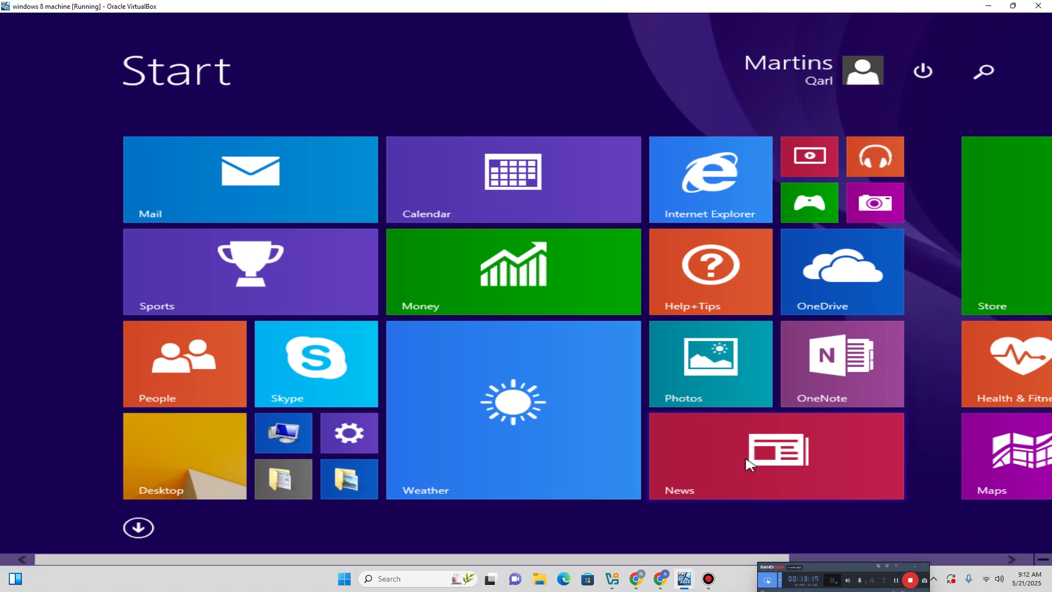
{"action": "mouse_move", "coordinate": [685, 576]}
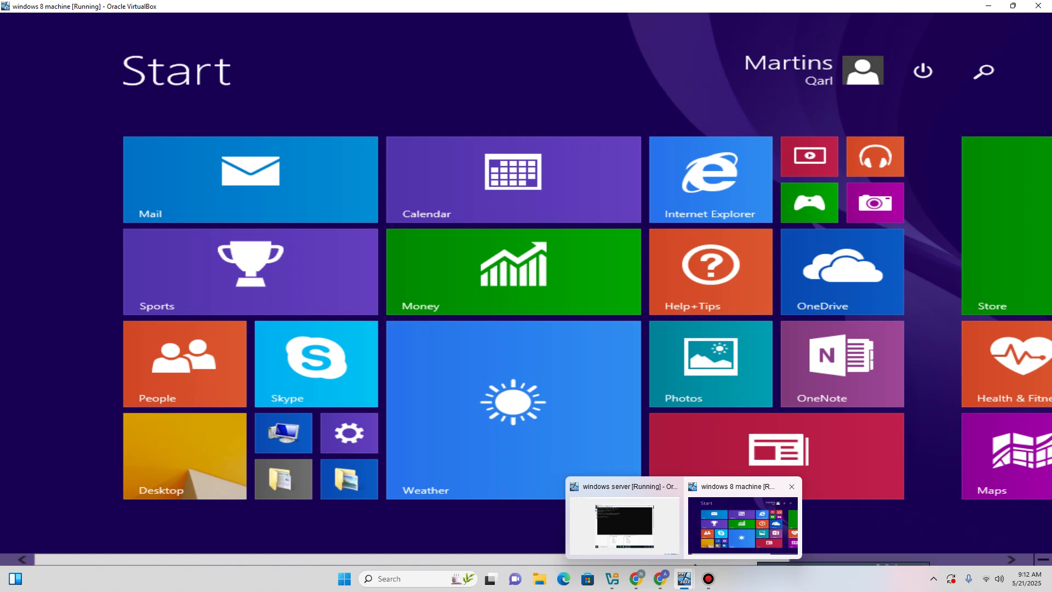
Return to the server, close its command prompt and launch Active Directory Users and Computers.
{"action": "left_click", "coordinate": [624, 523]}
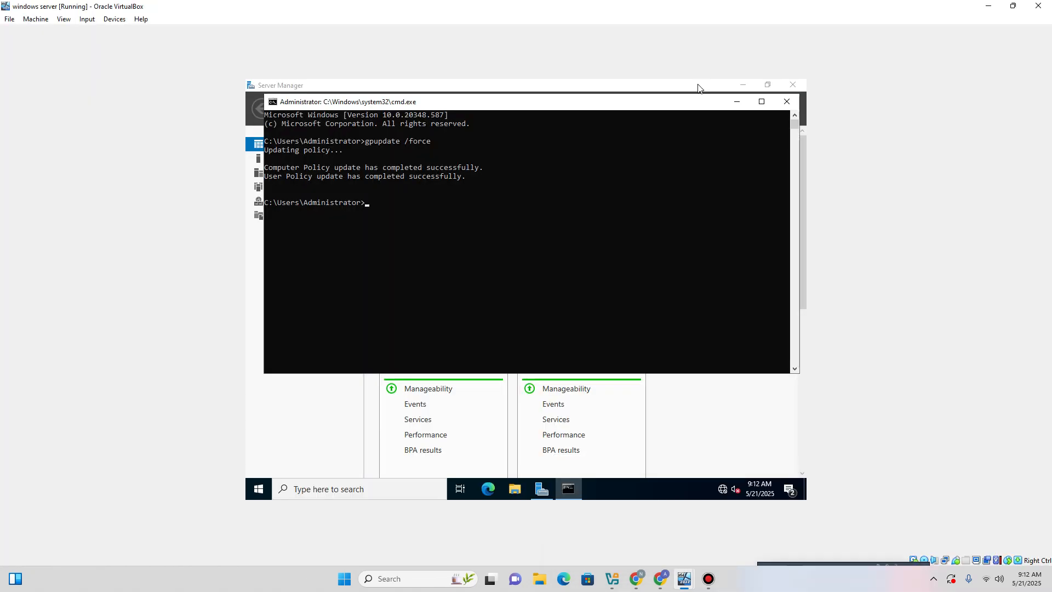
{"action": "left_click", "coordinate": [787, 101]}
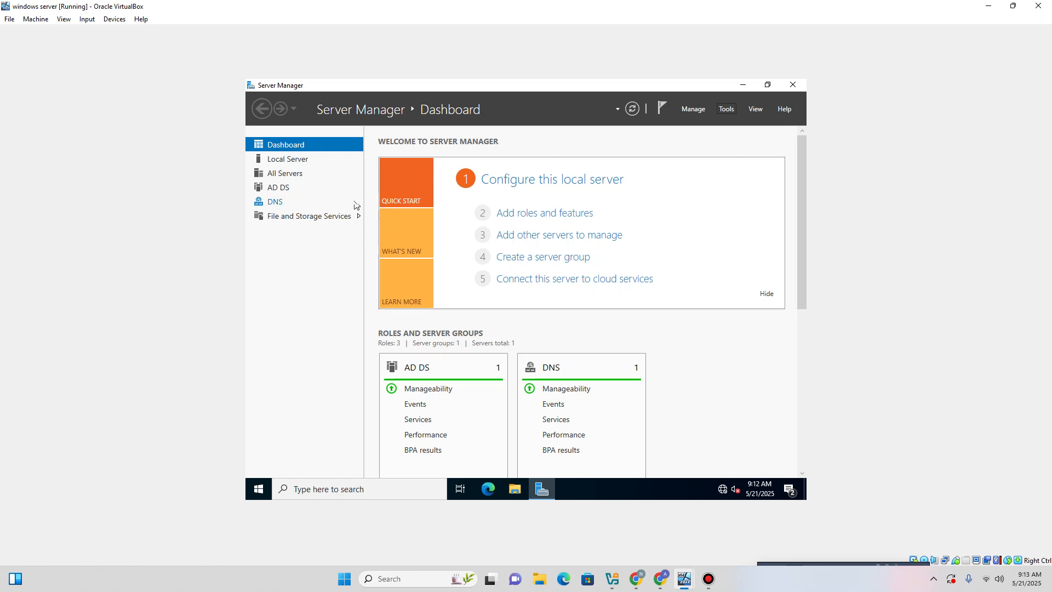
{"action": "left_click", "coordinate": [728, 110]}
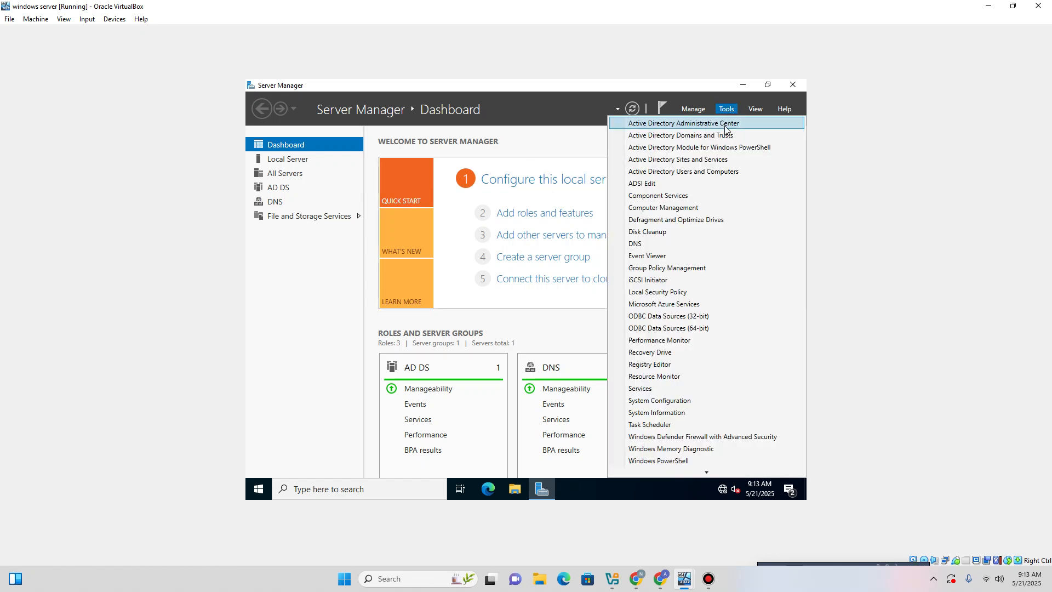
{"action": "left_click", "coordinate": [702, 172]}
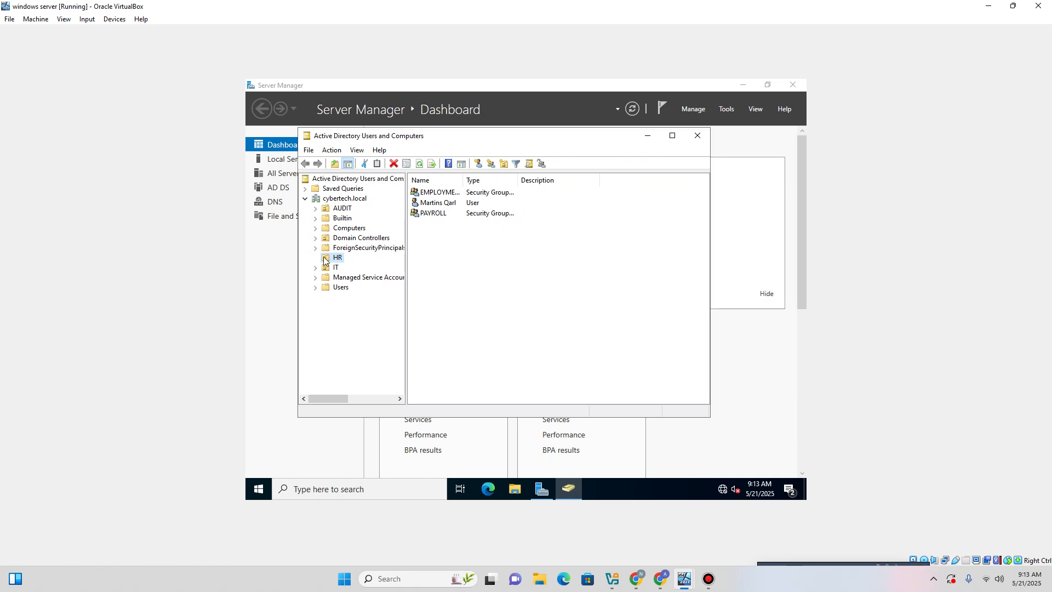
Add the HR user to the PAYROLL security group and acknowledge the success message.
{"action": "right_click", "coordinate": [432, 204]}
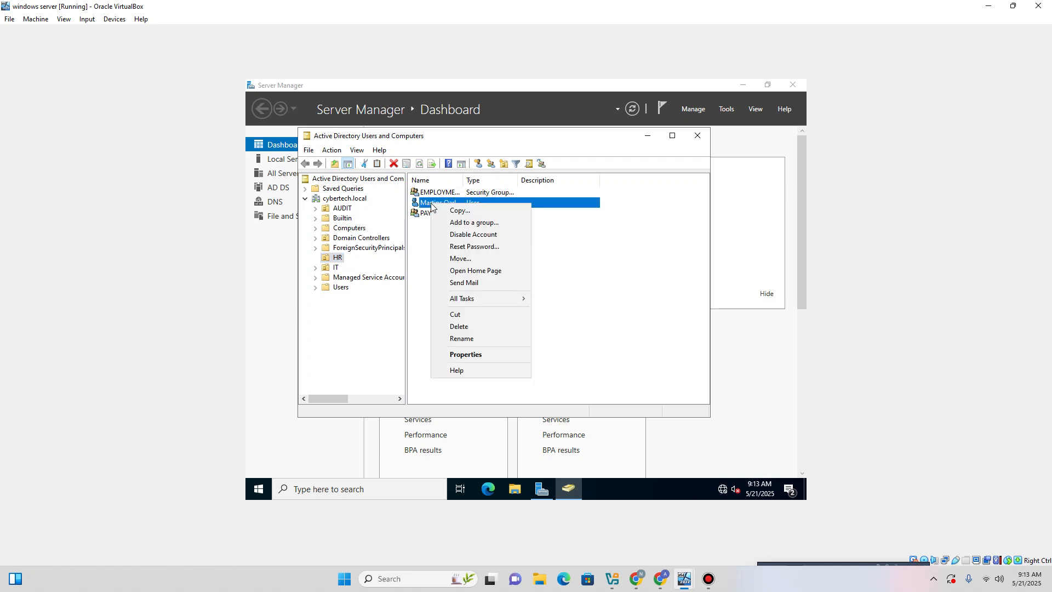
{"action": "left_click", "coordinate": [462, 224]}
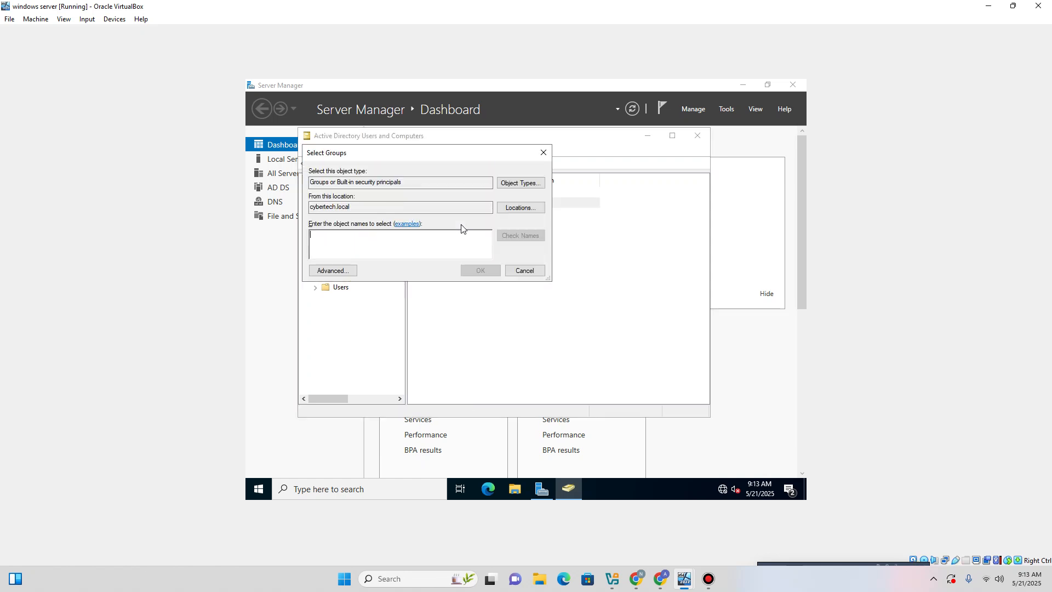
{"action": "left_click", "coordinate": [334, 270]}
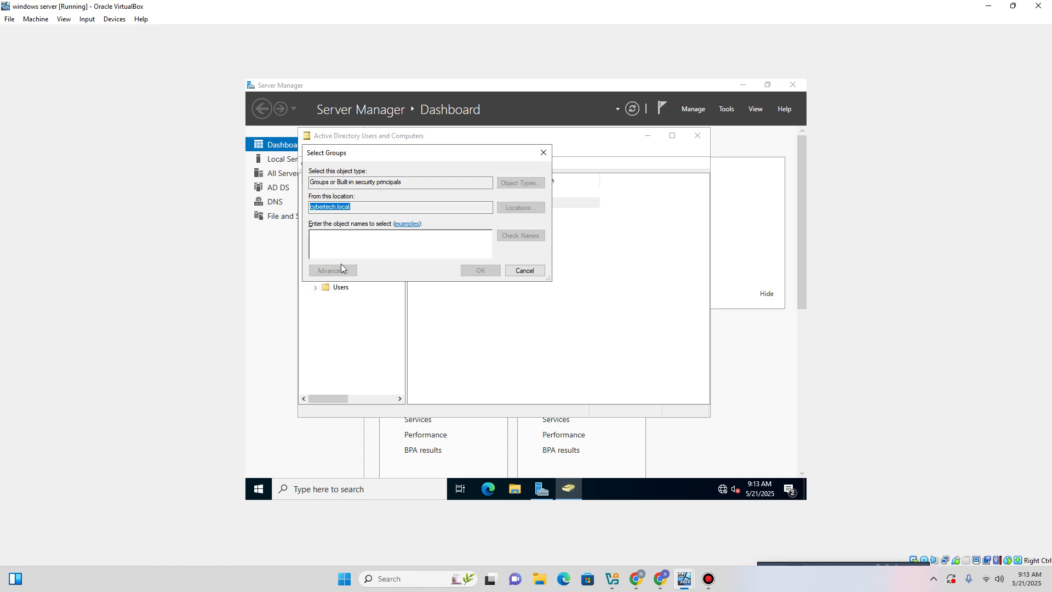
{"action": "mouse_move", "coordinate": [427, 167]}
{"action": "left_mouse_down"}
{"action": "mouse_move", "coordinate": [548, 216]}
{"action": "mouse_move", "coordinate": [437, 175]}
{"action": "left_mouse_up"}
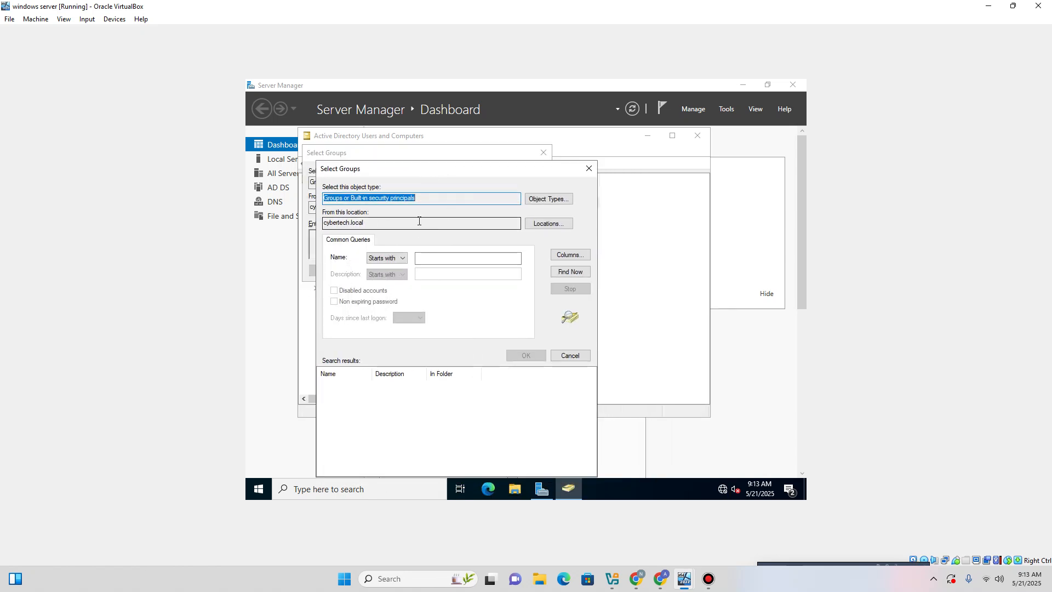
{"action": "left_click", "coordinate": [562, 273]}
{"action": "scroll", "coordinate": [416, 450], "scroll_direction": "down", "scroll_amount": 8}
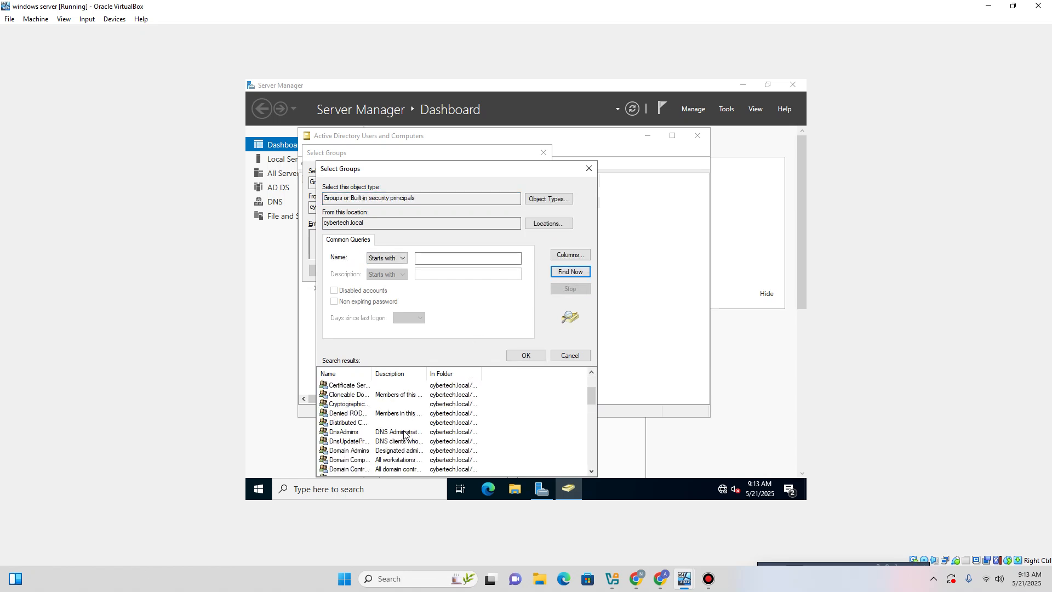
{"action": "double_click", "coordinate": [343, 413]}
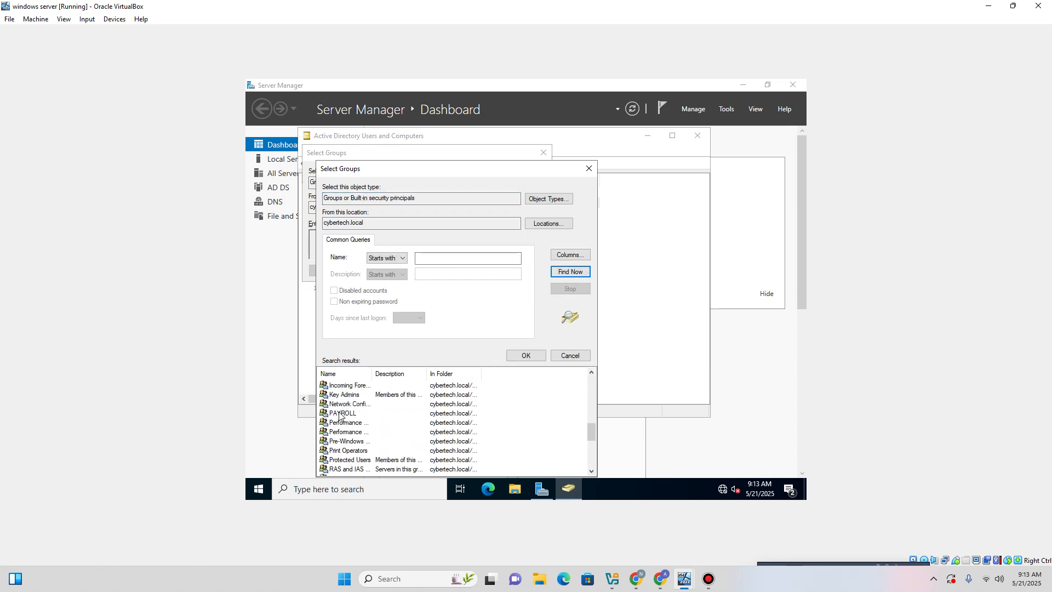
{"action": "left_click", "coordinate": [485, 272]}
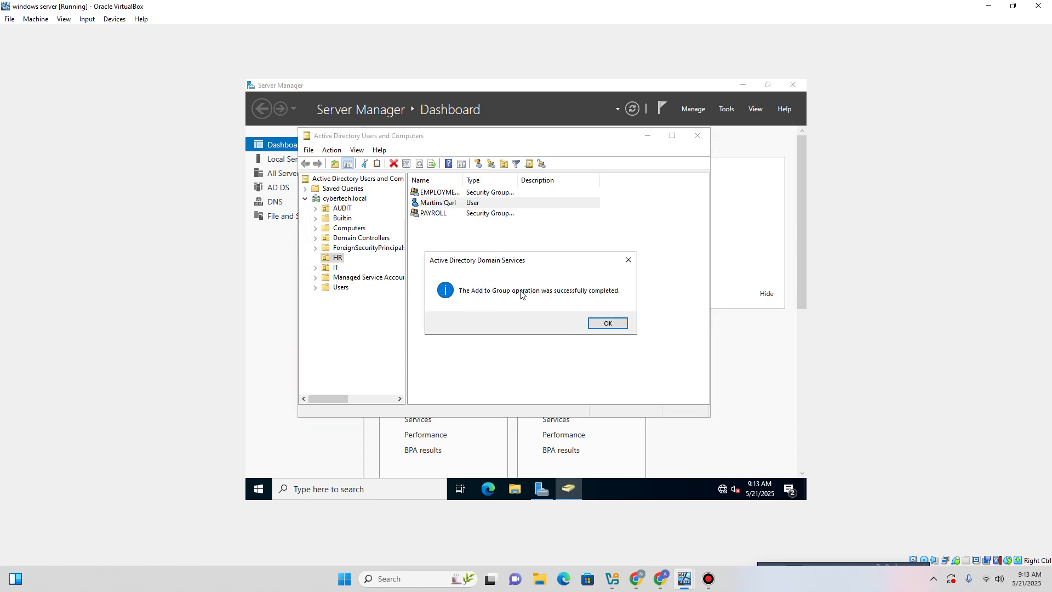
{"action": "left_click", "coordinate": [606, 323]}
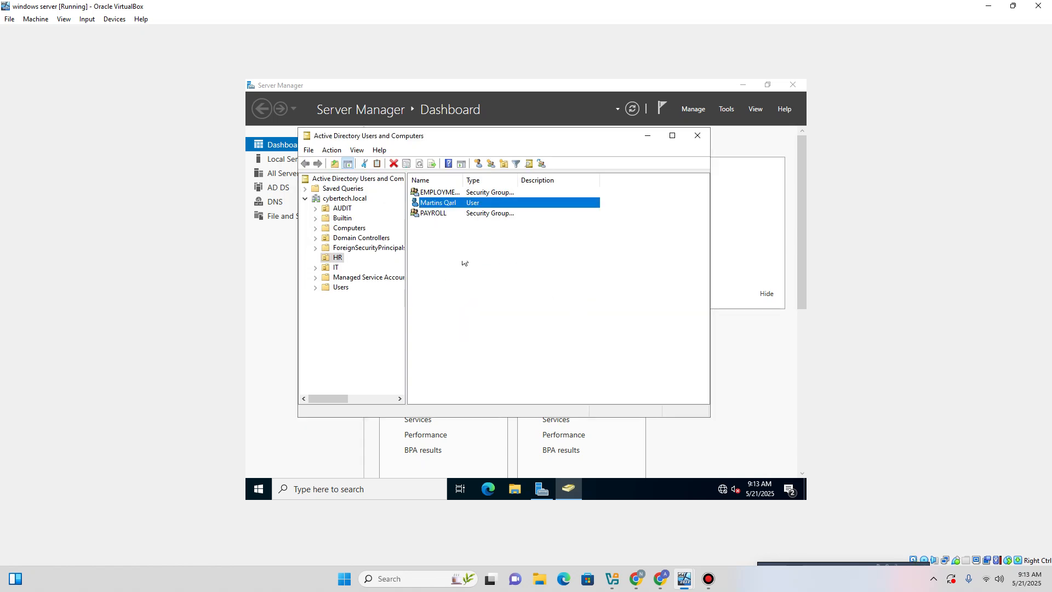
Verify the HR user's Member Of tab lists PAYROLL, then close Active Directory Users and Computers.
{"action": "right_click", "coordinate": [445, 203]}
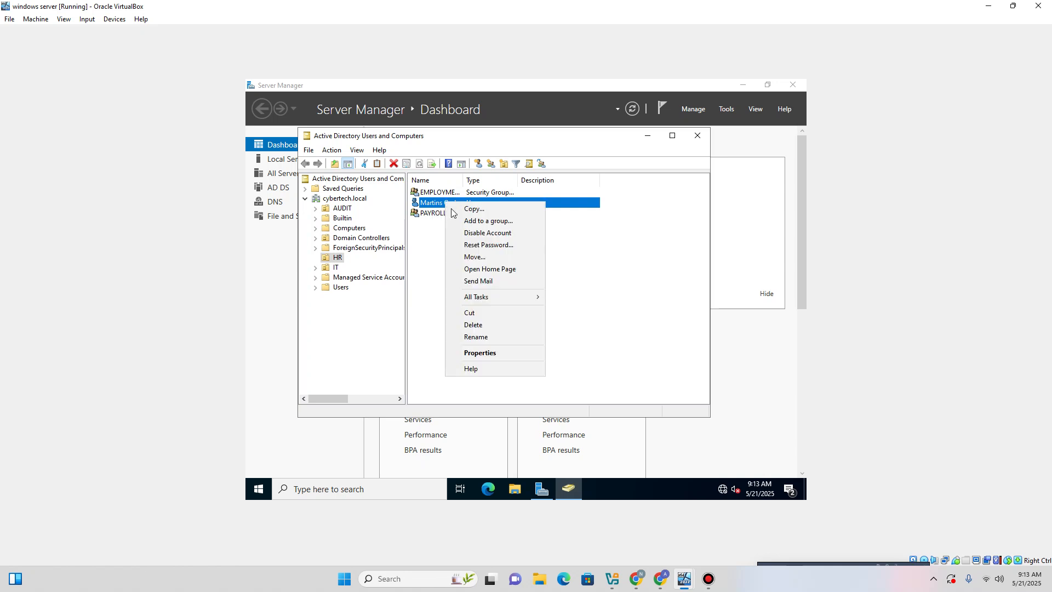
{"action": "left_click", "coordinate": [493, 350]}
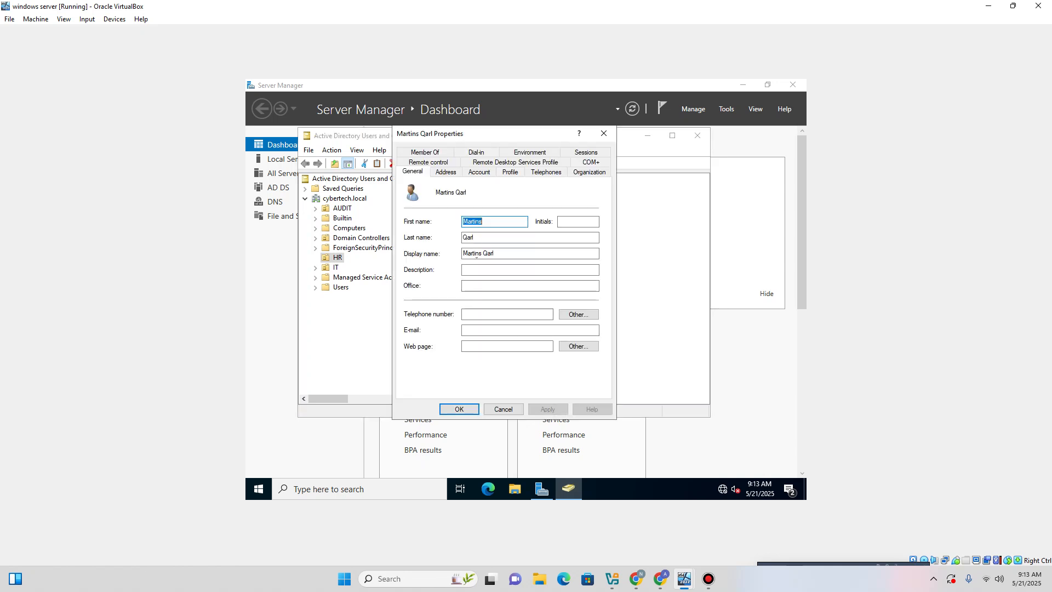
{"action": "left_click", "coordinate": [440, 153]}
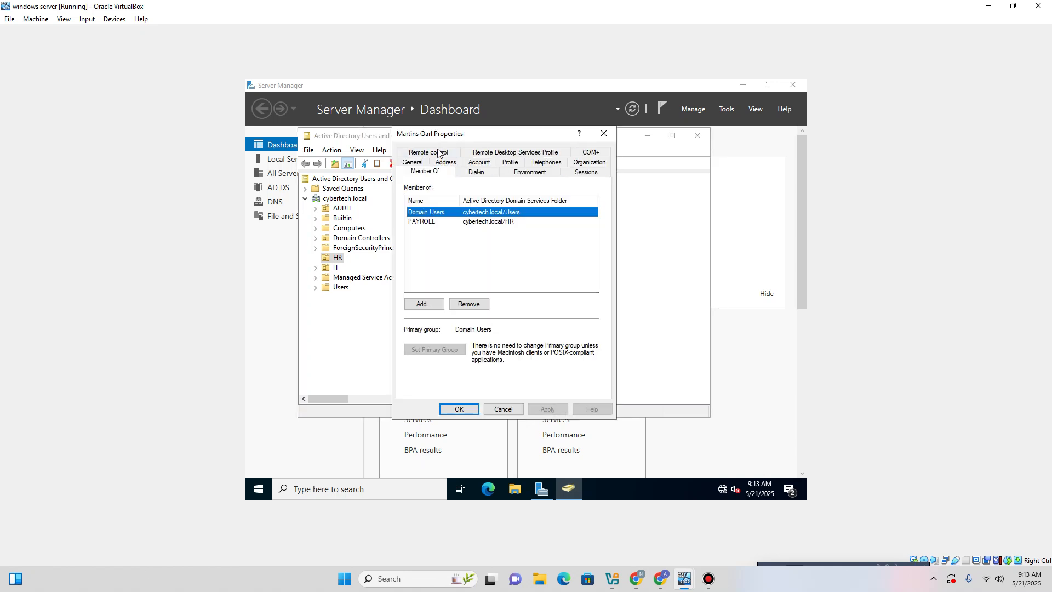
{"action": "left_click", "coordinate": [426, 225]}
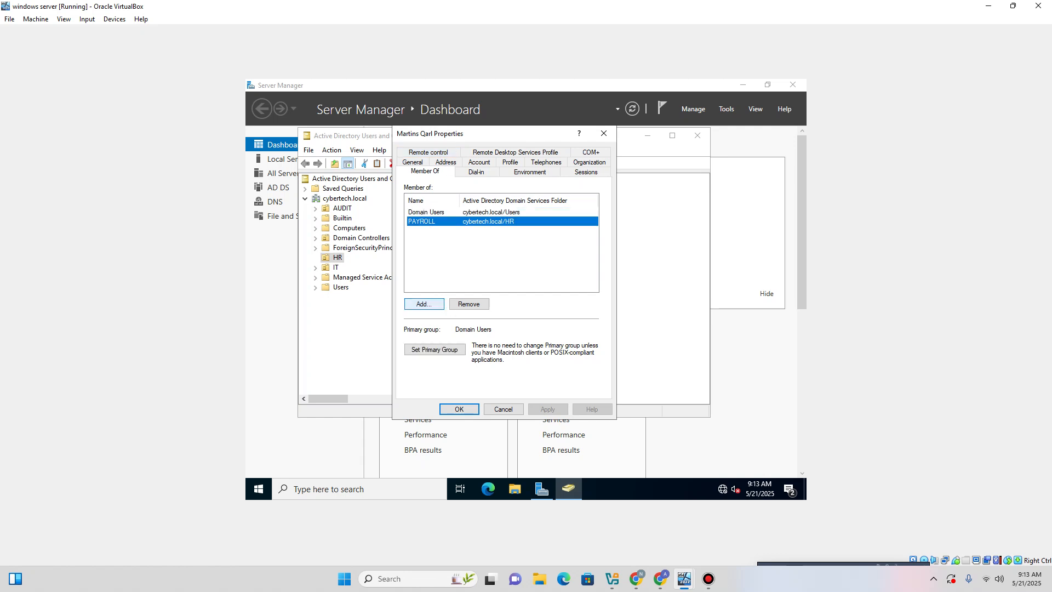
{"action": "left_click", "coordinate": [457, 409]}
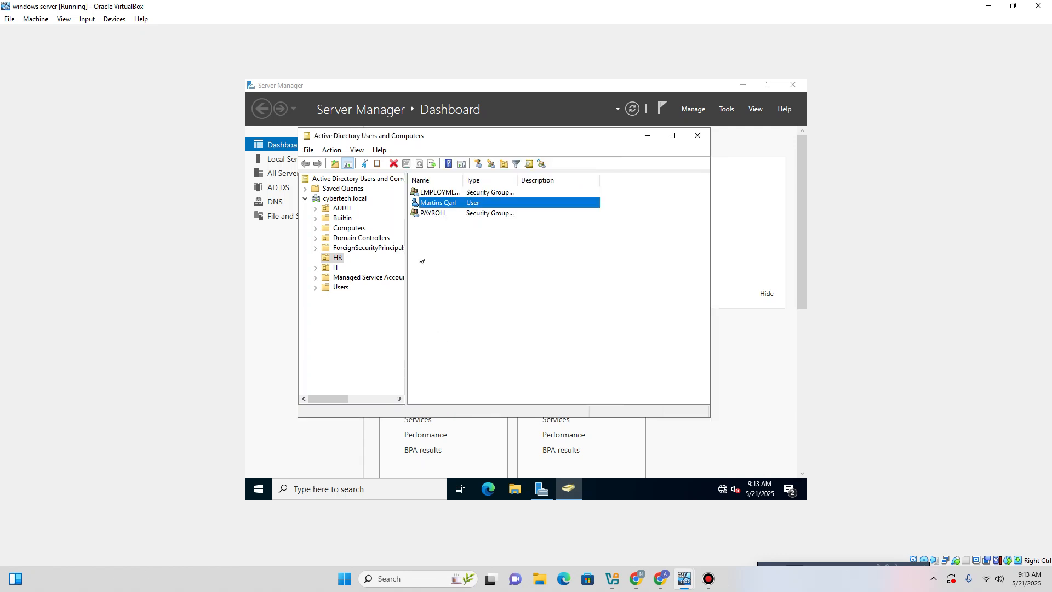
{"action": "left_click", "coordinate": [435, 215]}
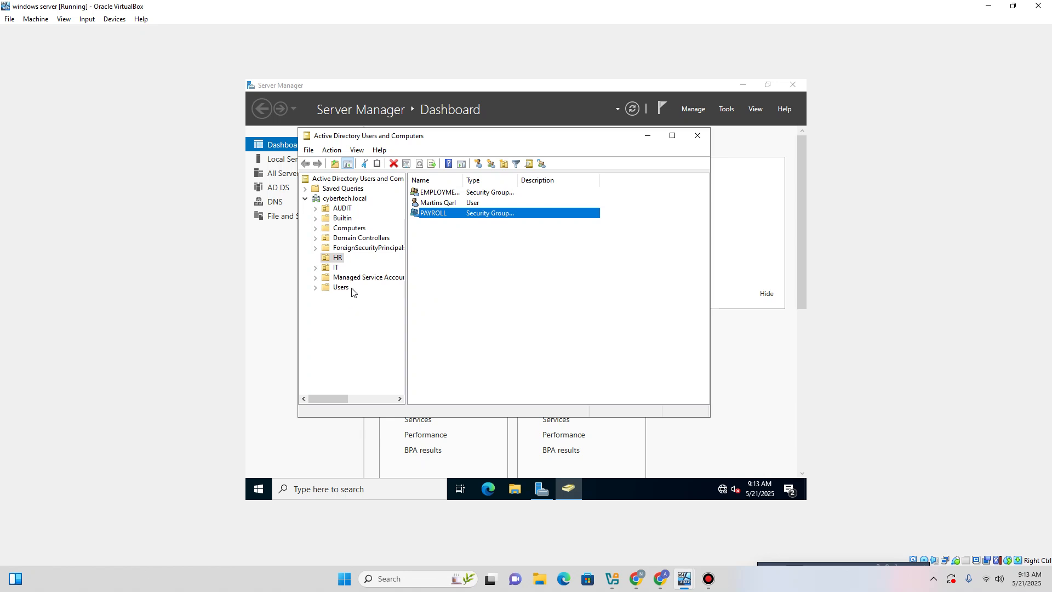
{"action": "left_click", "coordinate": [697, 136]}
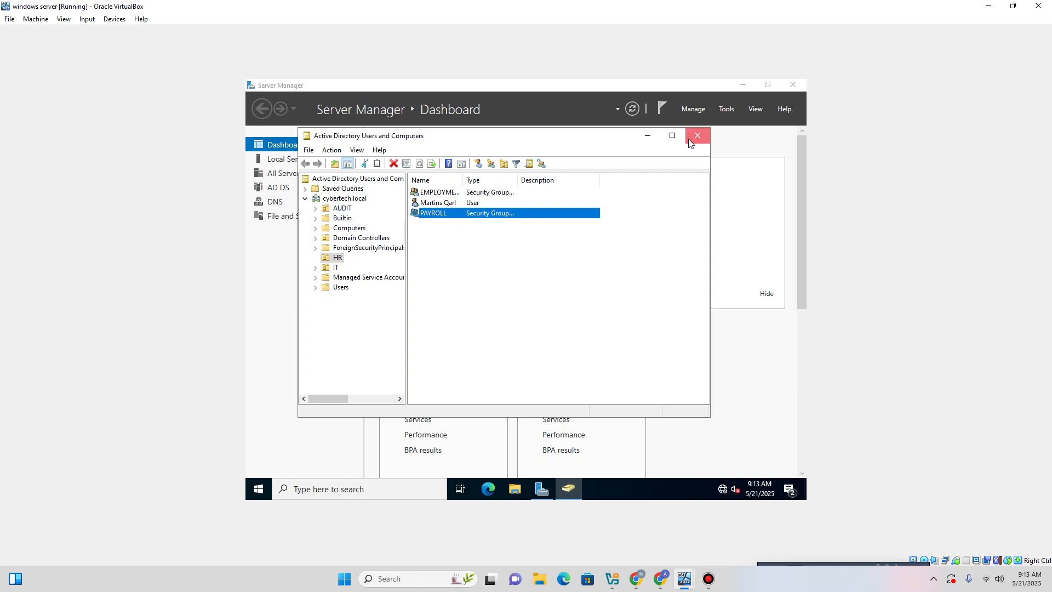
Launch Group Policy Management and select the Authentic poweroff disabling GPO.
{"action": "left_click", "coordinate": [727, 109]}
{"action": "left_click", "coordinate": [675, 272]}
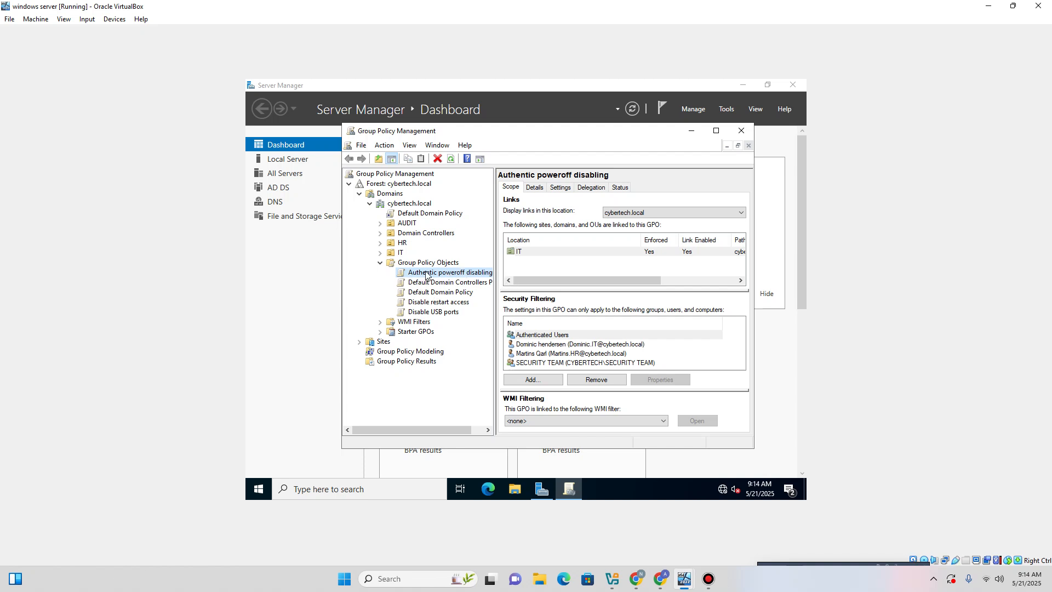
{"action": "left_click", "coordinate": [426, 273]}
{"action": "left_click", "coordinate": [427, 293]}
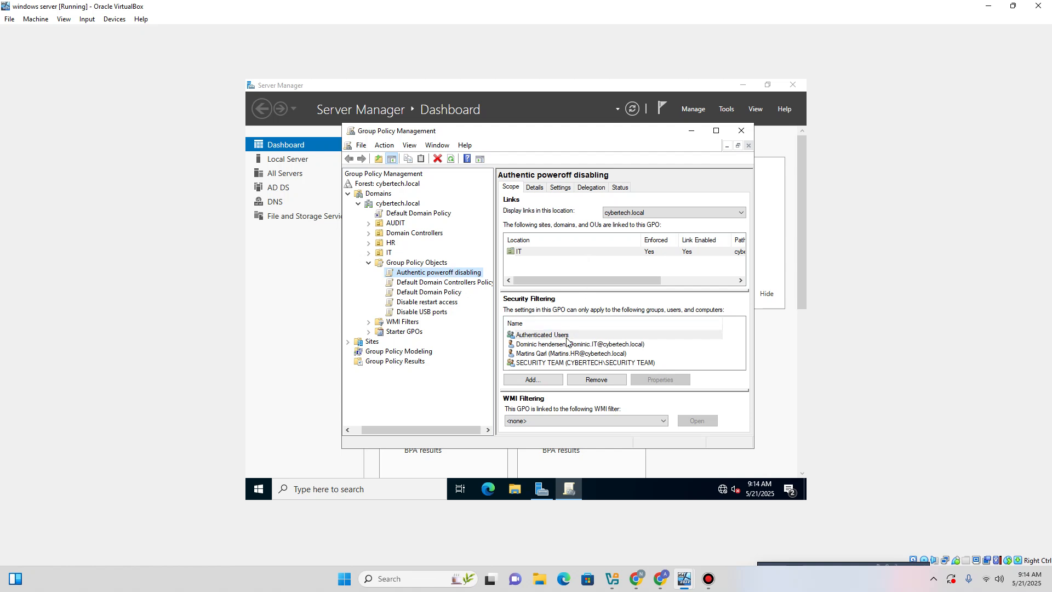
Find the PAYROLL group with Advanced > Find Now and add it to the GPO's security filtering.
{"action": "left_click", "coordinate": [542, 379]}
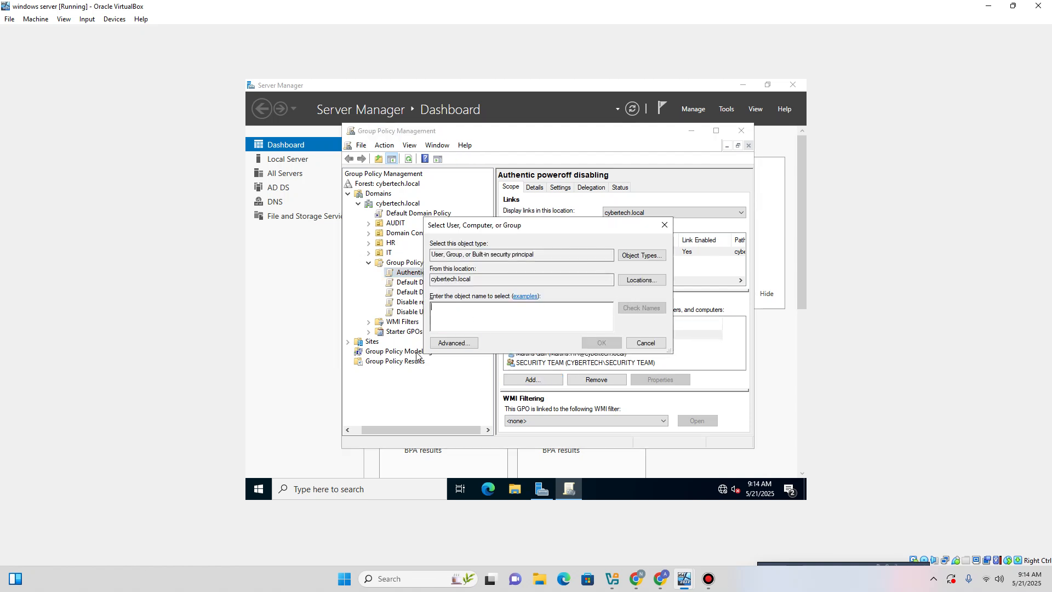
{"action": "left_click", "coordinate": [453, 343]}
{"action": "left_click", "coordinate": [682, 268]}
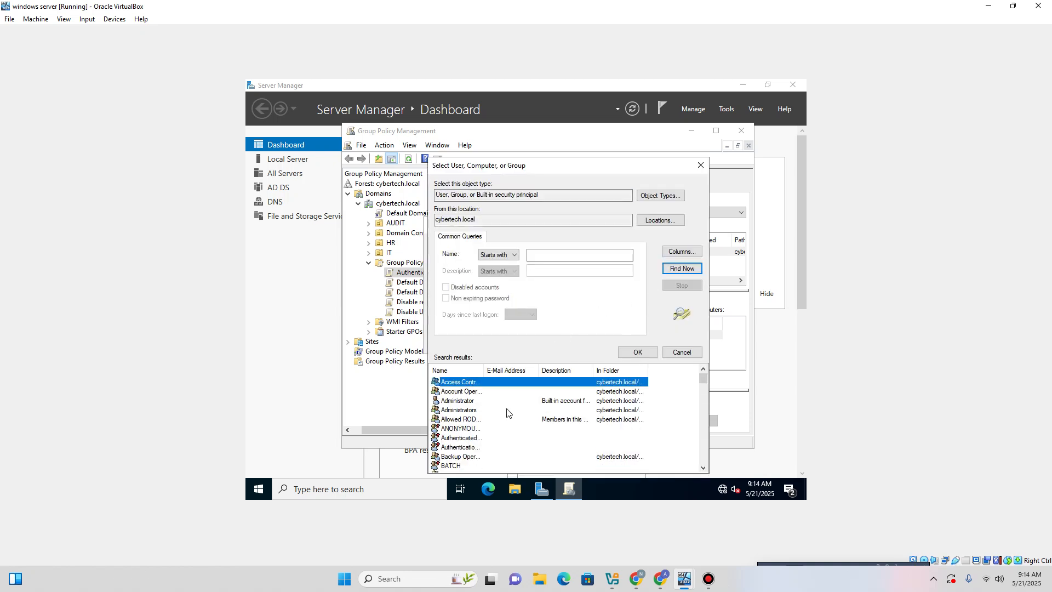
{"action": "scroll", "coordinate": [507, 412], "scroll_direction": "down", "scroll_amount": 7}
{"action": "scroll", "coordinate": [507, 412], "scroll_direction": "down", "scroll_amount": 8}
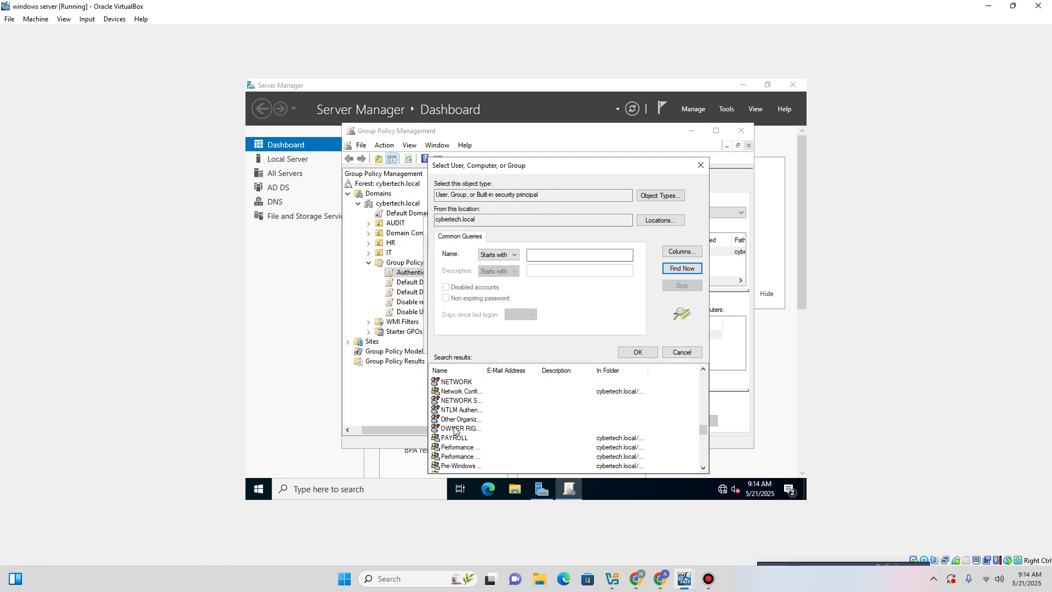
{"action": "double_click", "coordinate": [446, 438]}
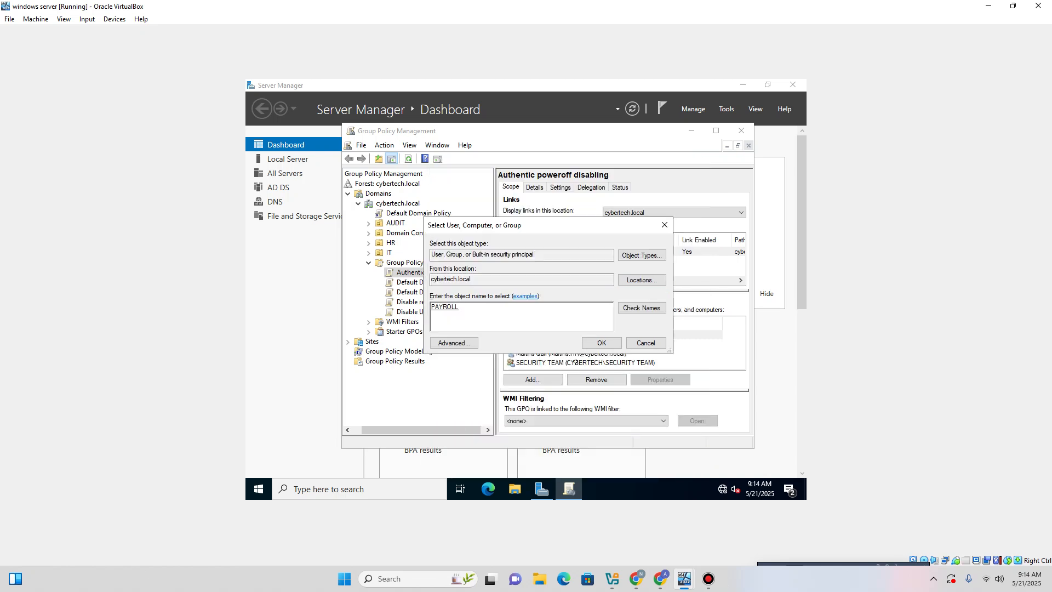
{"action": "left_click", "coordinate": [601, 342]}
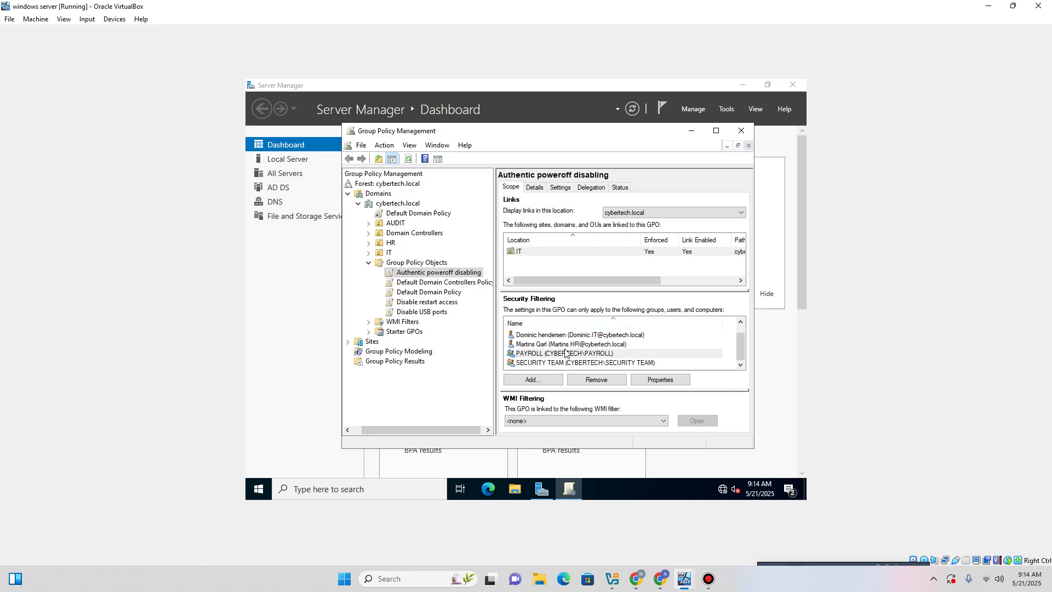
{"action": "scroll", "coordinate": [570, 359], "scroll_direction": "up", "scroll_amount": 1}
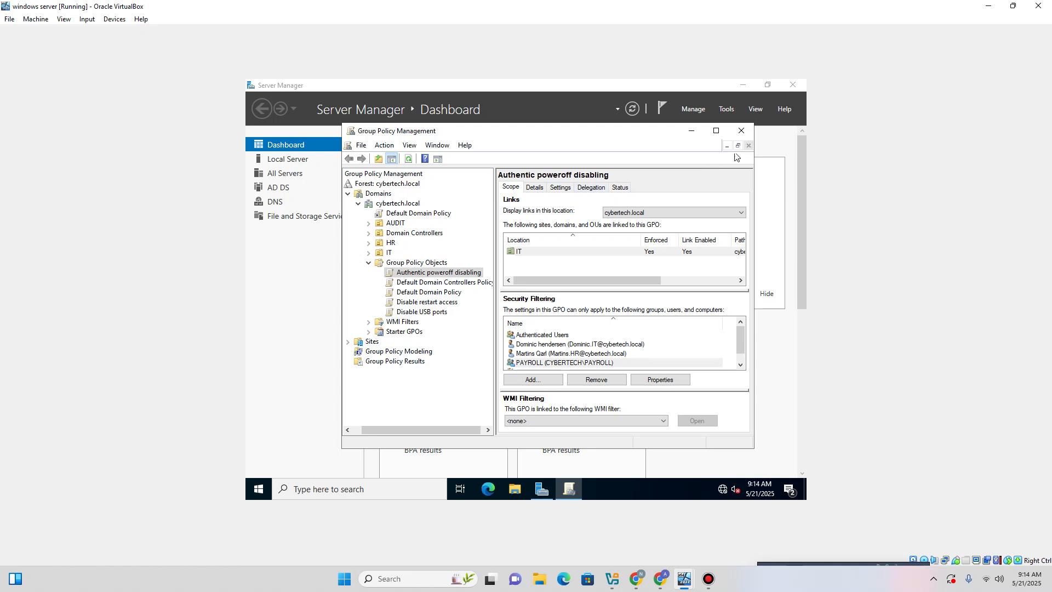
Close Group Policy Management and launch Active Directory Users and Computers.
{"action": "left_click", "coordinate": [743, 135]}
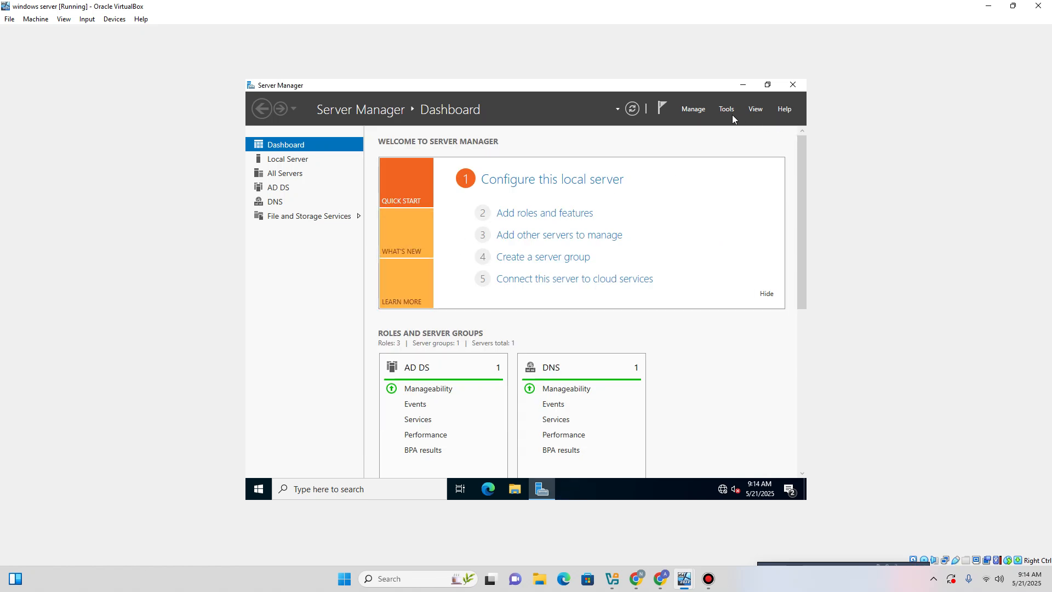
{"action": "left_click", "coordinate": [728, 110]}
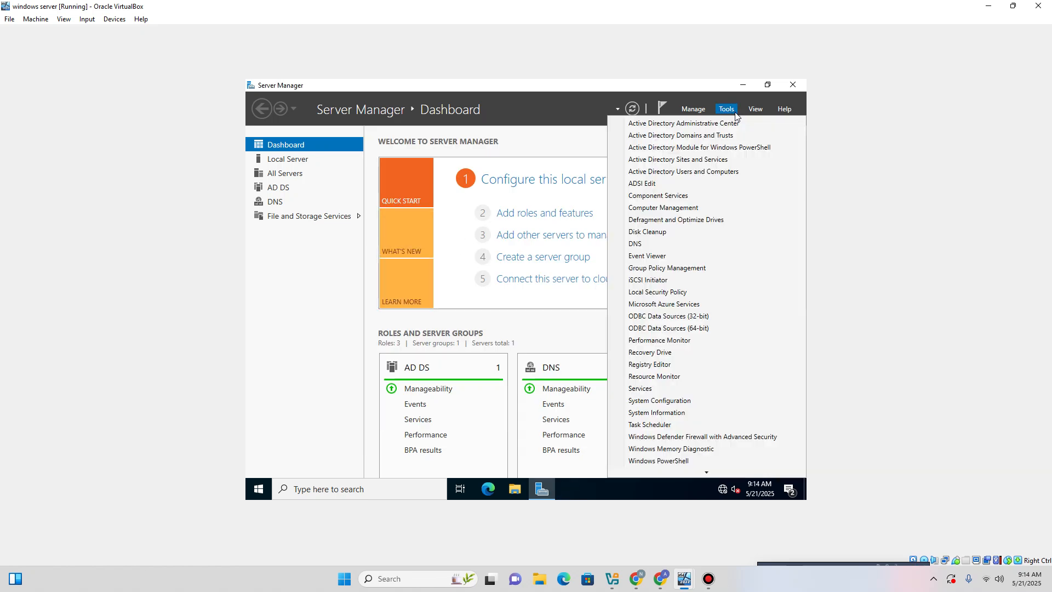
{"action": "left_click", "coordinate": [690, 172]}
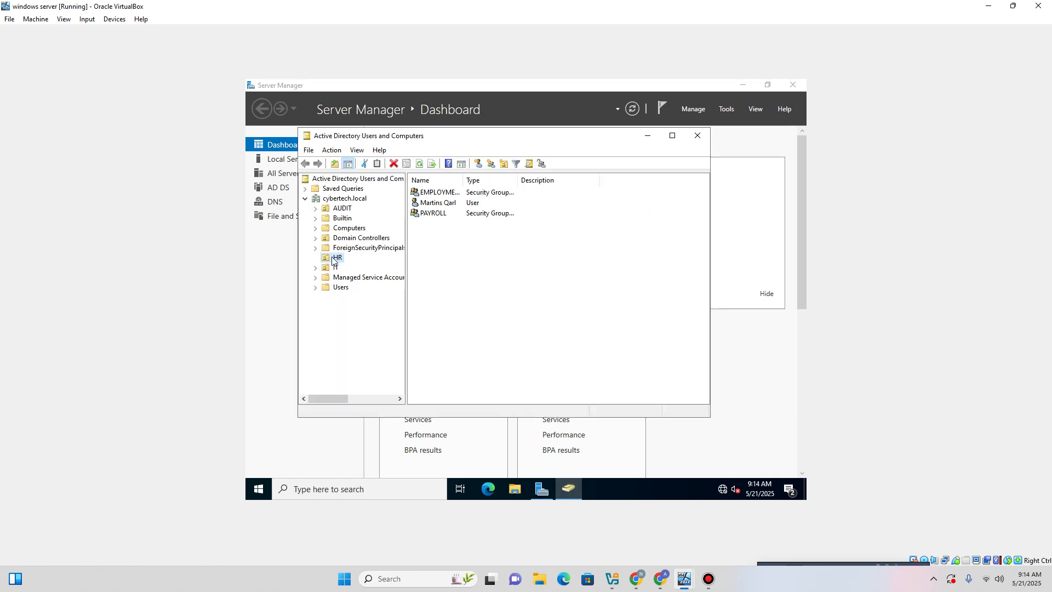
Check the PAYROLL group's actions, then close Active Directory Users and Computers for Server Manager's tools.
{"action": "right_click", "coordinate": [427, 218]}
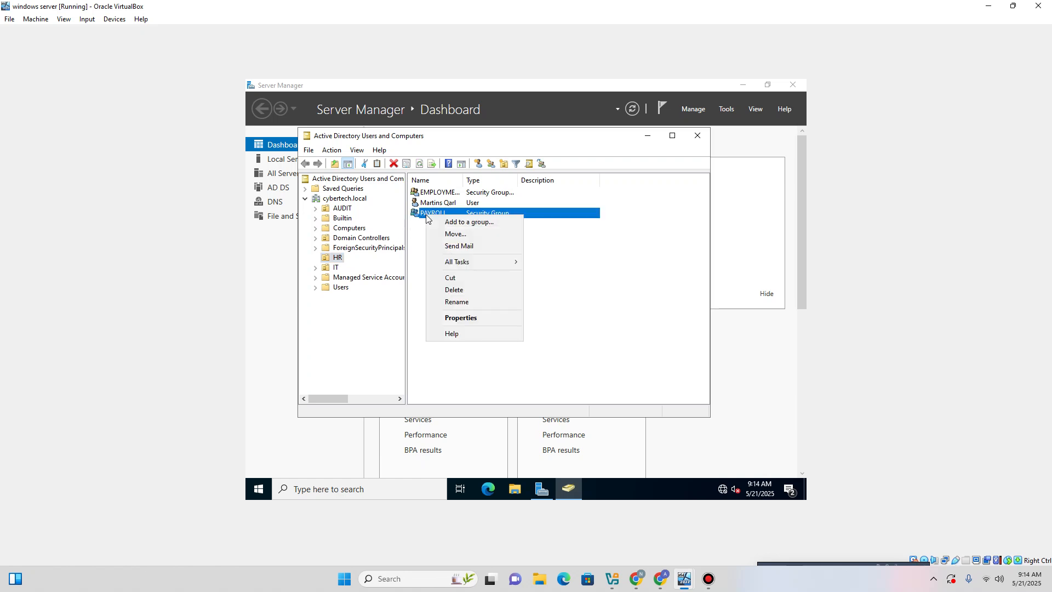
{"action": "right_click", "coordinate": [332, 262]}
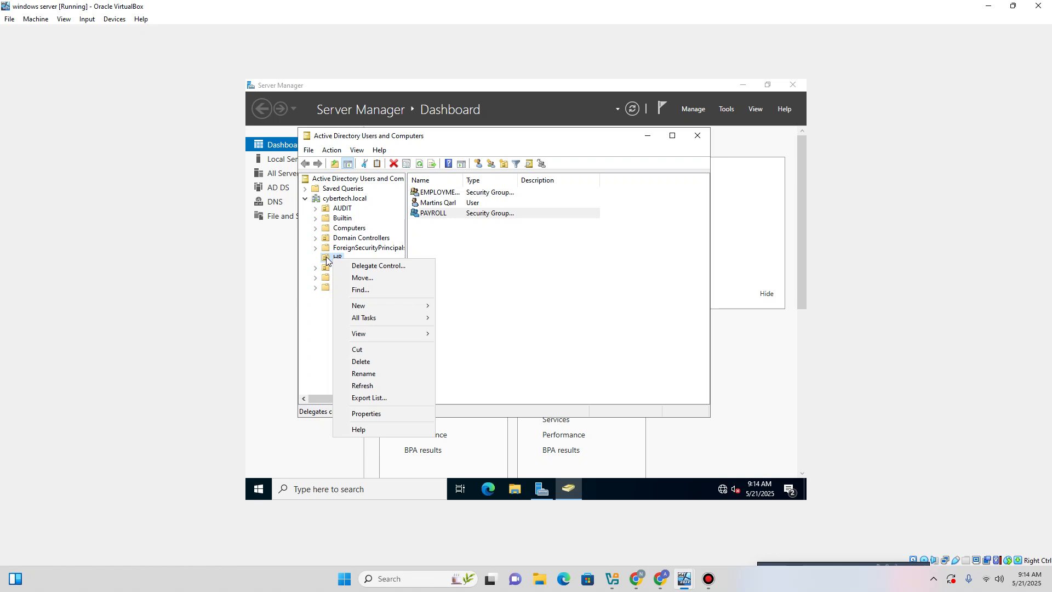
{"action": "key", "text": "Escape"}
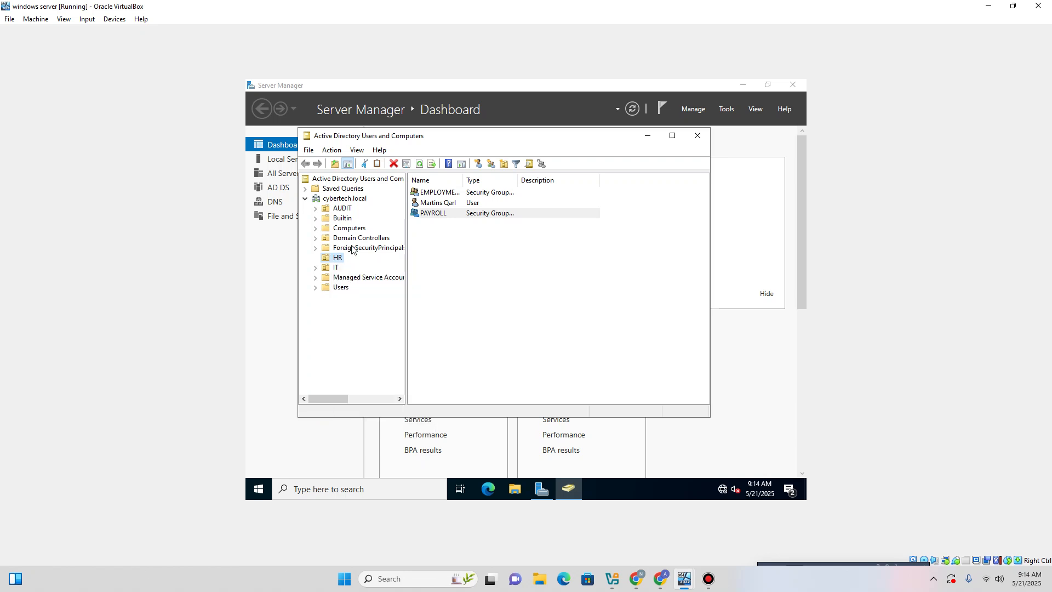
{"action": "right_click", "coordinate": [427, 218]}
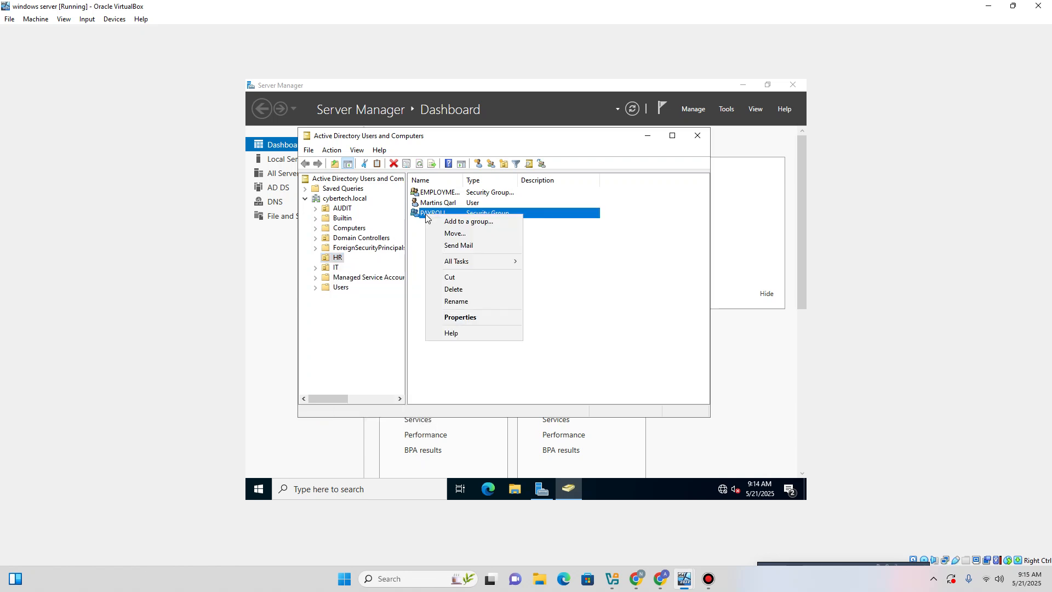
{"action": "mouse_move", "coordinate": [468, 263]}
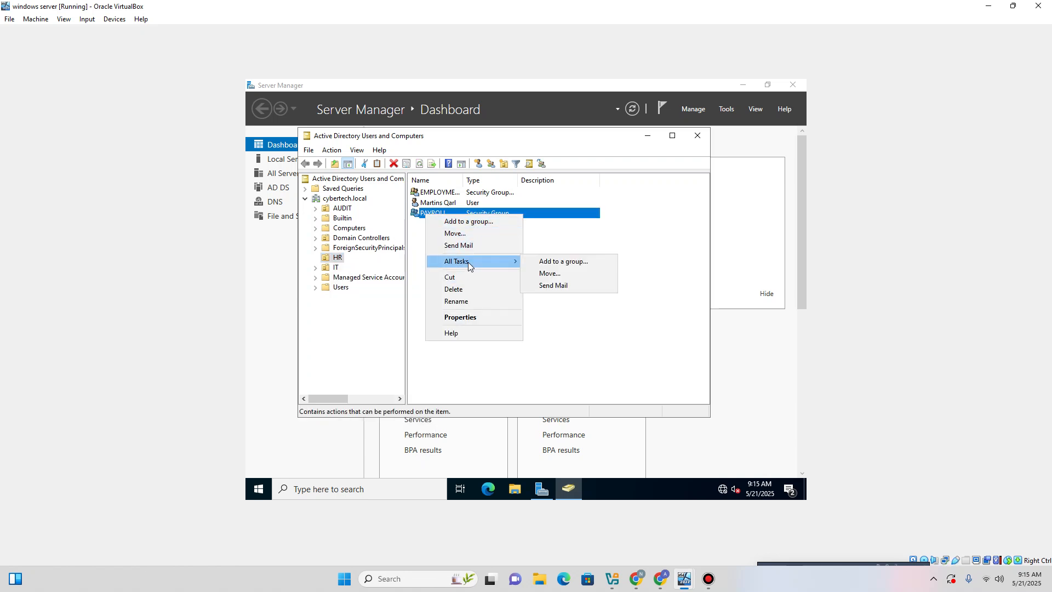
{"action": "left_click", "coordinate": [588, 339]}
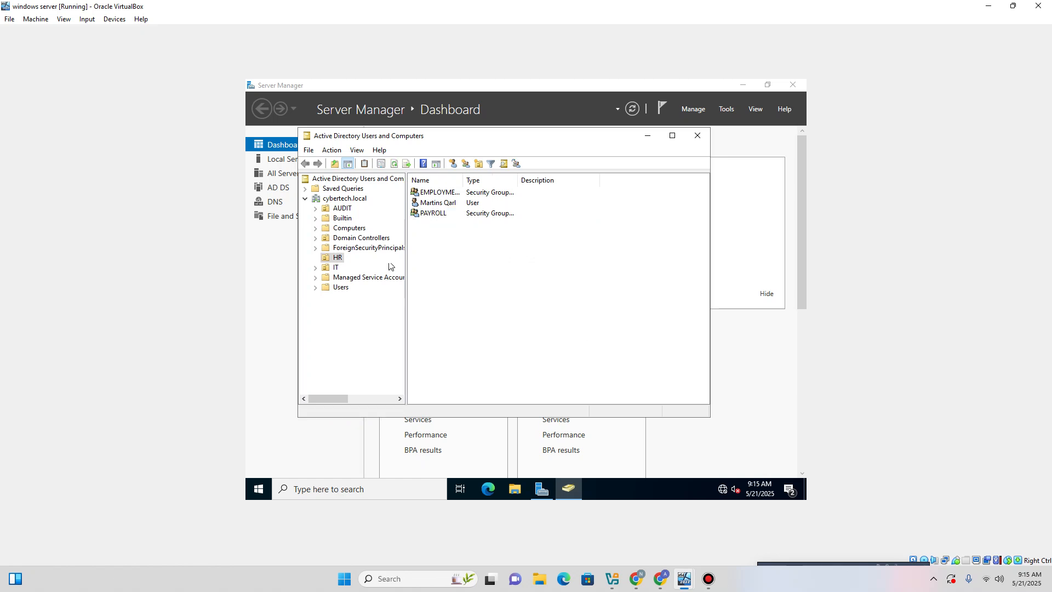
{"action": "left_click", "coordinate": [425, 214]}
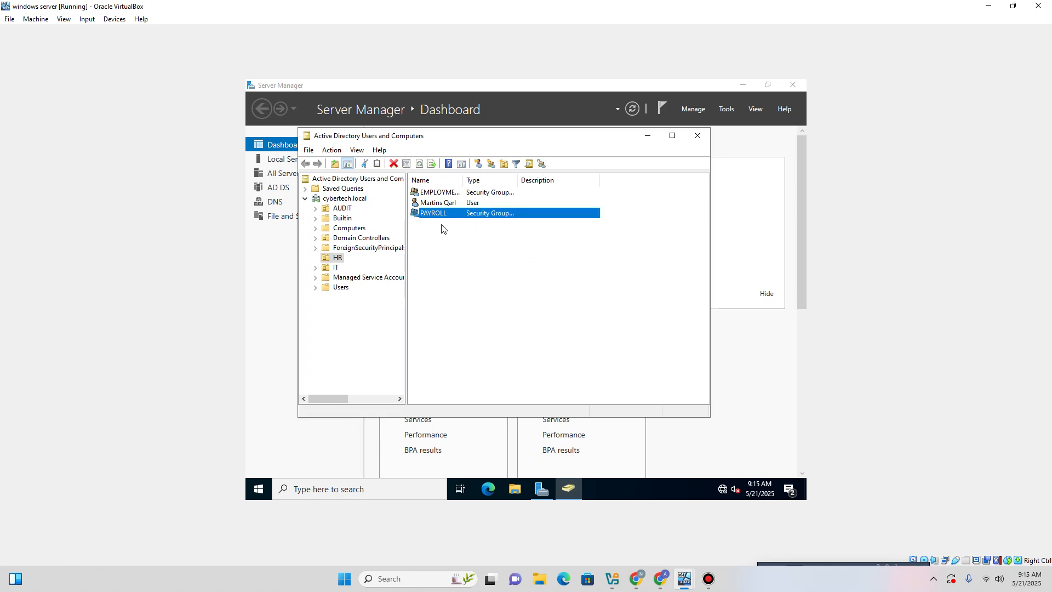
{"action": "left_click", "coordinate": [690, 139]}
{"action": "left_click", "coordinate": [726, 110]}
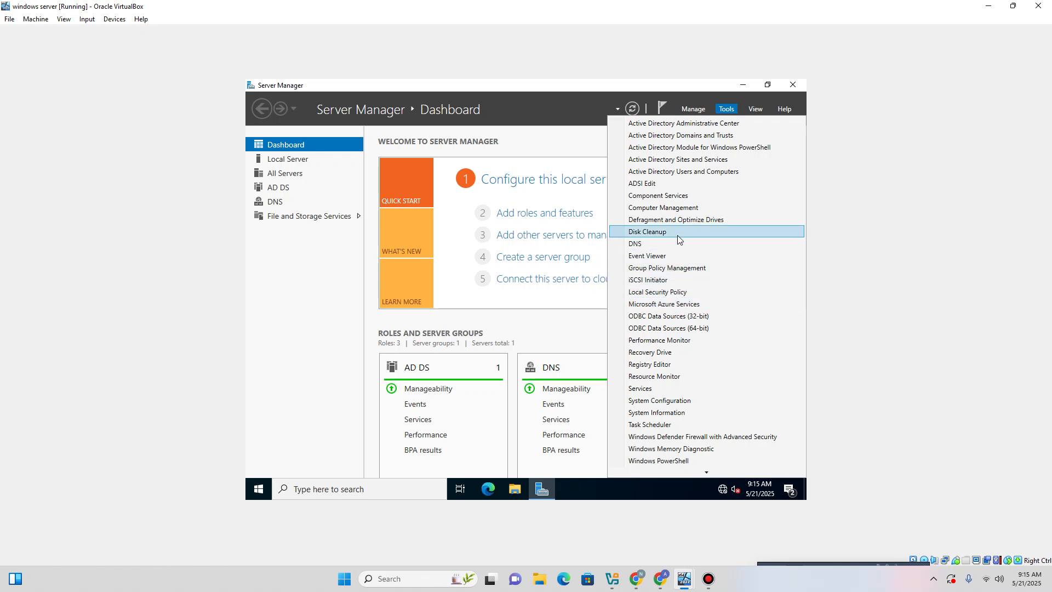
{"action": "left_click", "coordinate": [654, 272]}
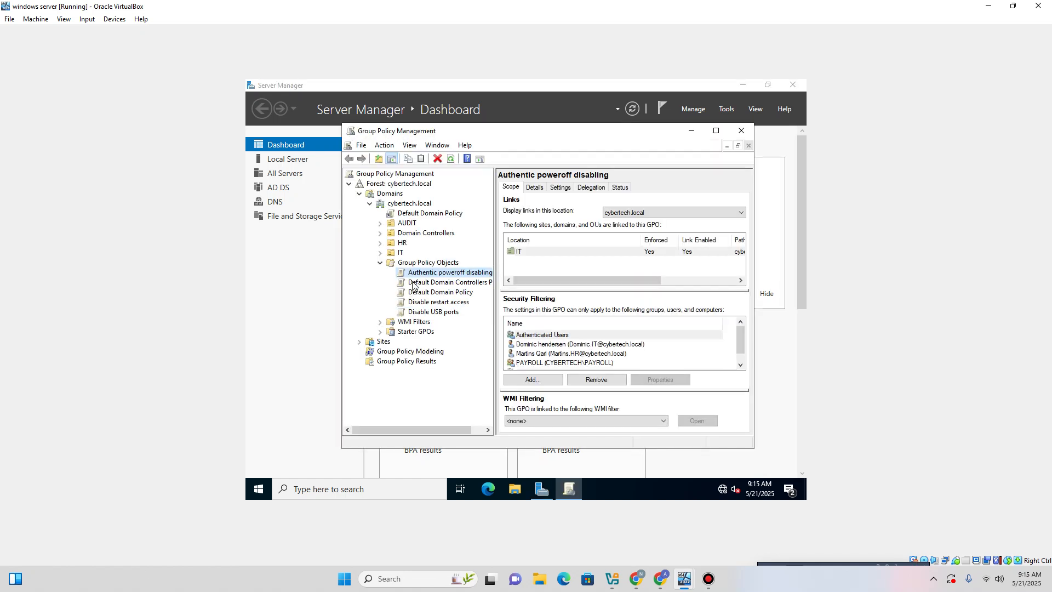
{"action": "right_click", "coordinate": [428, 273]}
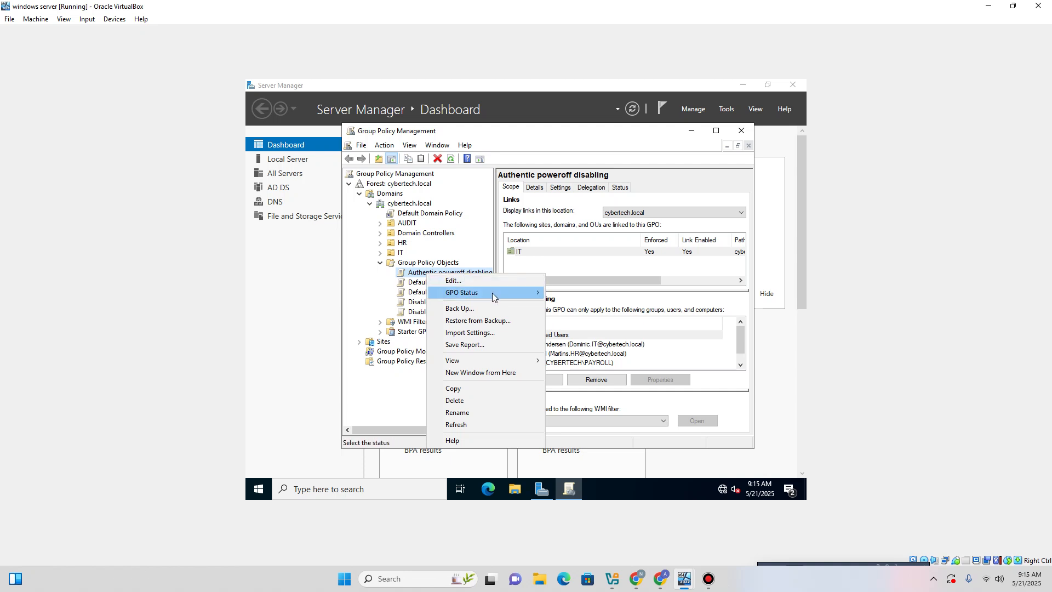
{"action": "mouse_move", "coordinate": [493, 293]}
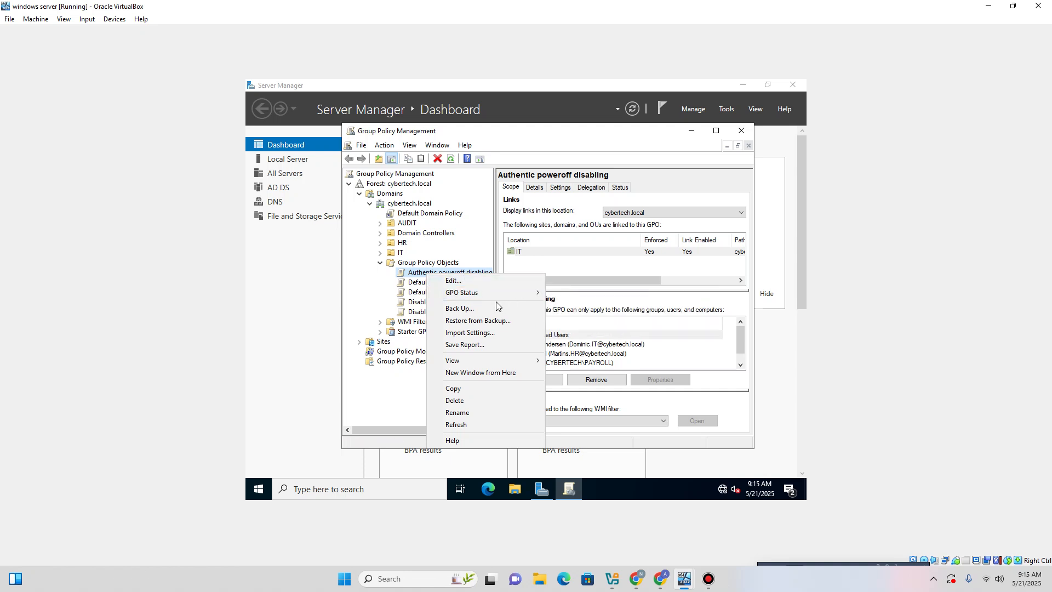
{"action": "left_click", "coordinate": [369, 292]}
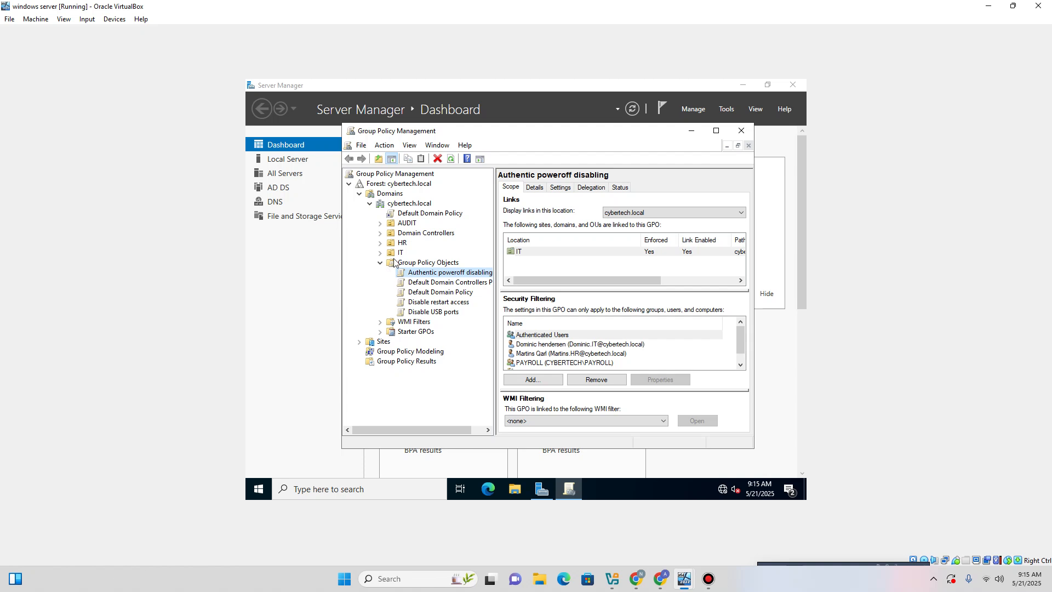
{"action": "right_click", "coordinate": [394, 244]}
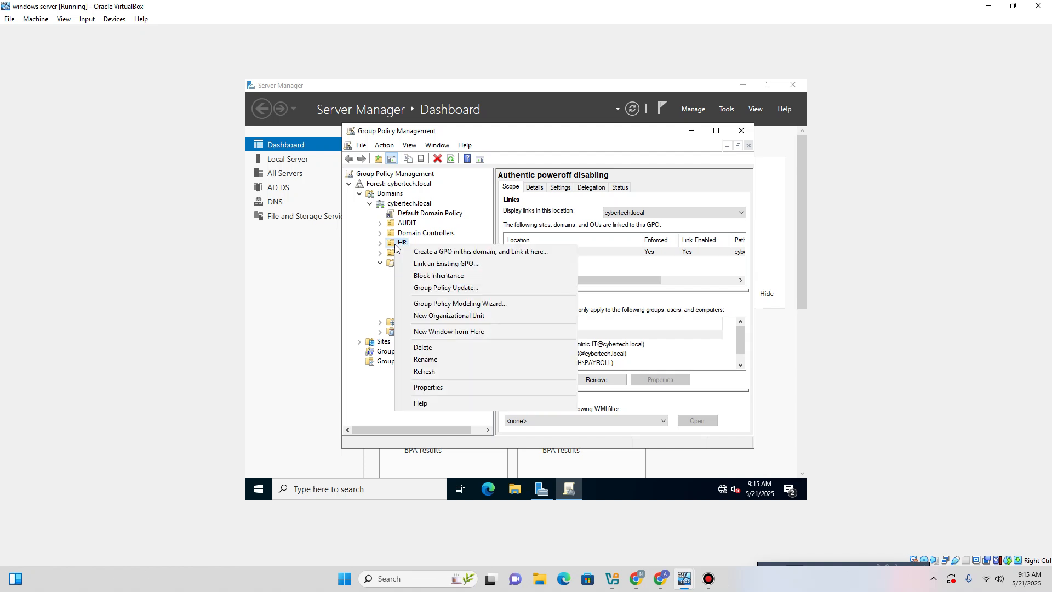
{"action": "left_click", "coordinate": [390, 245]}
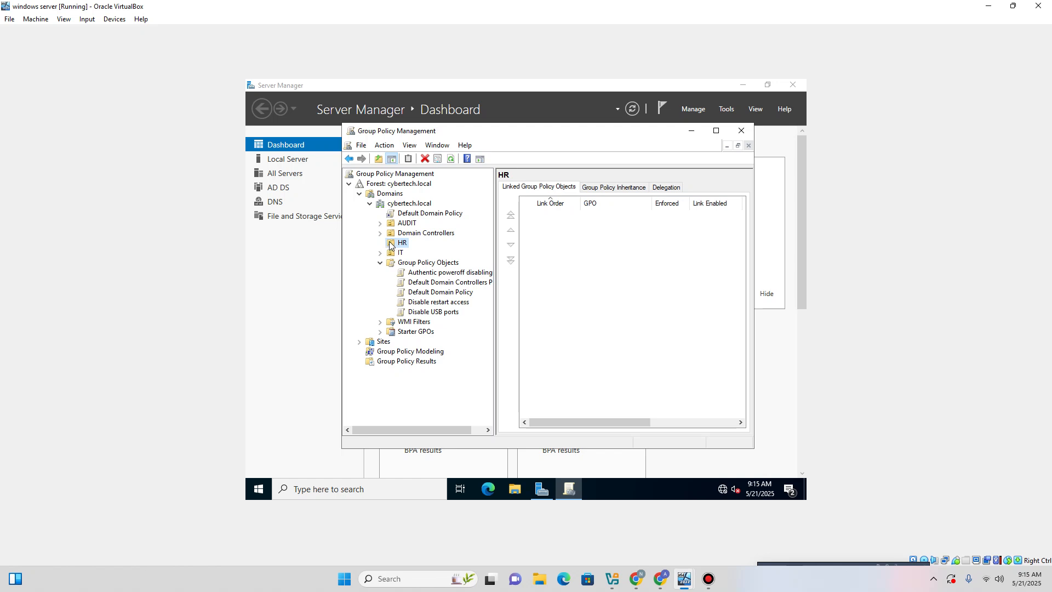
{"action": "right_click", "coordinate": [390, 245]}
{"action": "left_click", "coordinate": [446, 259]}
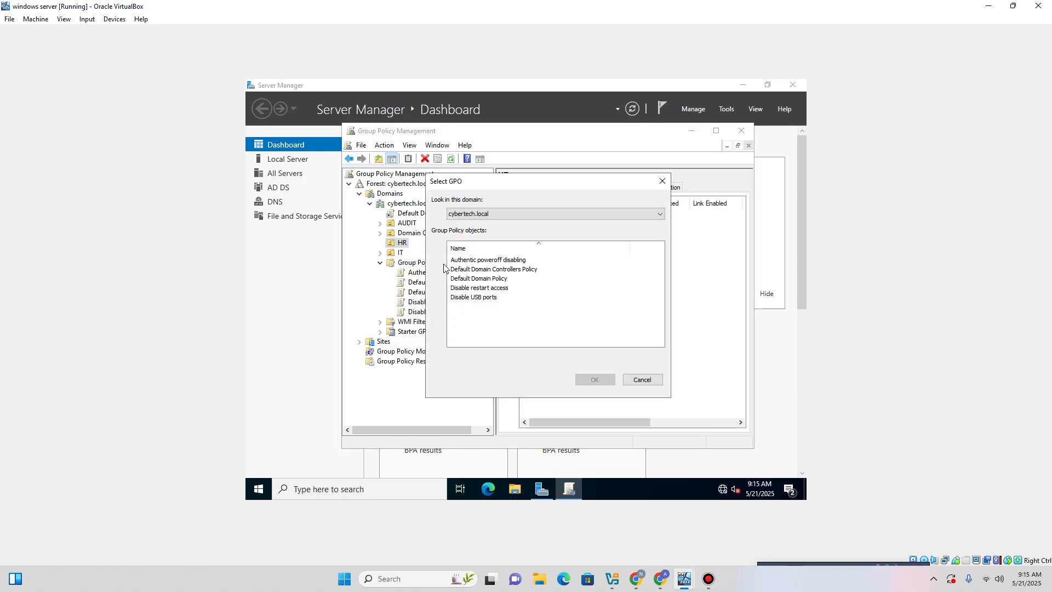
{"action": "left_click", "coordinate": [475, 213]}
{"action": "left_click", "coordinate": [642, 380]}
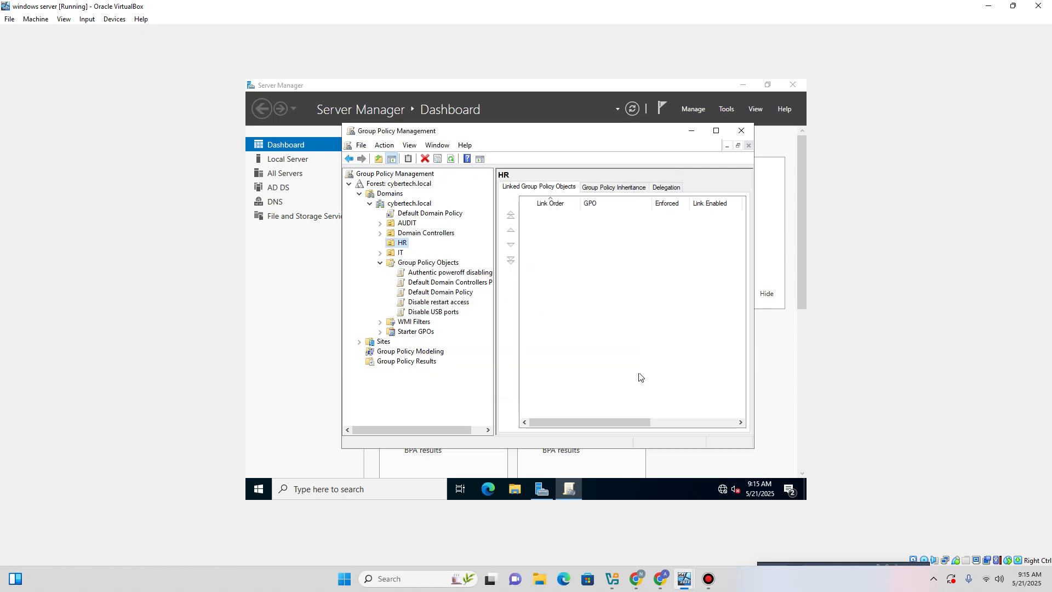
{"action": "right_click", "coordinate": [401, 246]}
{"action": "left_click", "coordinate": [462, 263]}
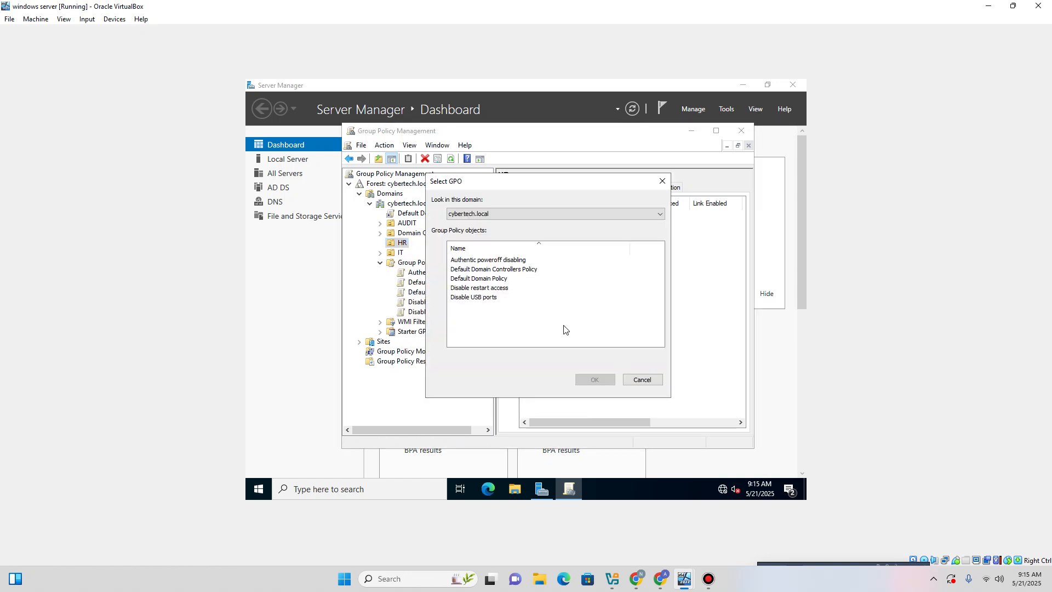
{"action": "left_click", "coordinate": [642, 380]}
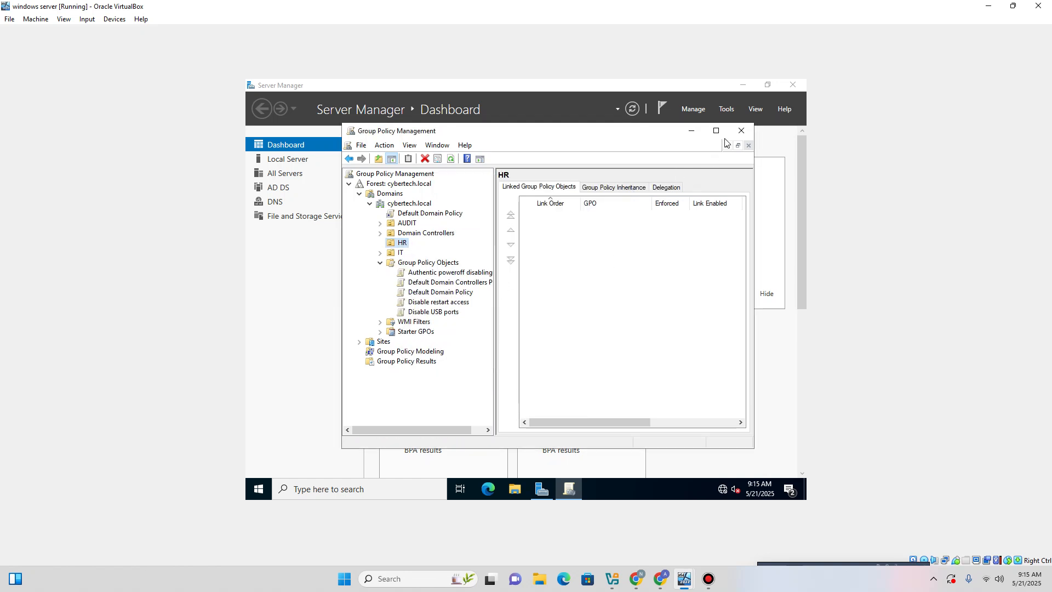
{"action": "left_click", "coordinate": [741, 130]}
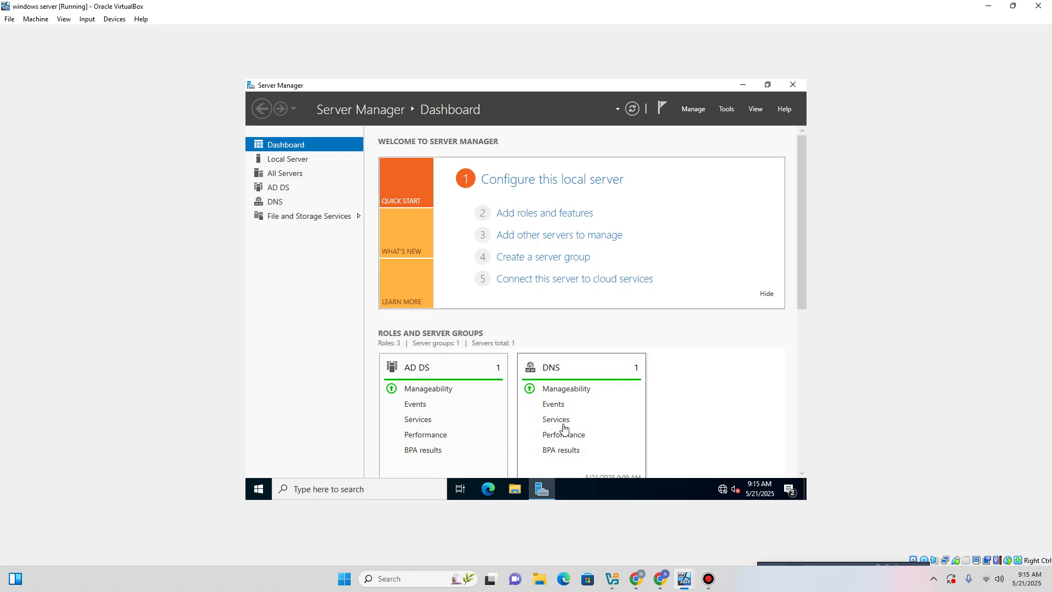
Run gpupdate /force in a server Command Prompt, then switch to the Windows 8.1 client.
{"action": "left_click", "coordinate": [423, 482]}
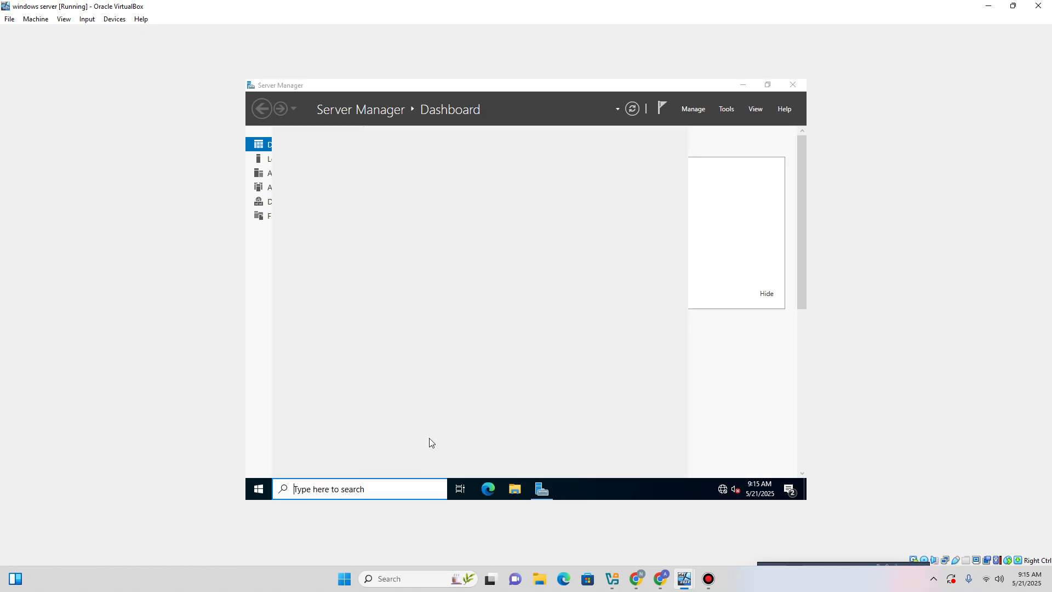
{"action": "type", "text": "cmd"}
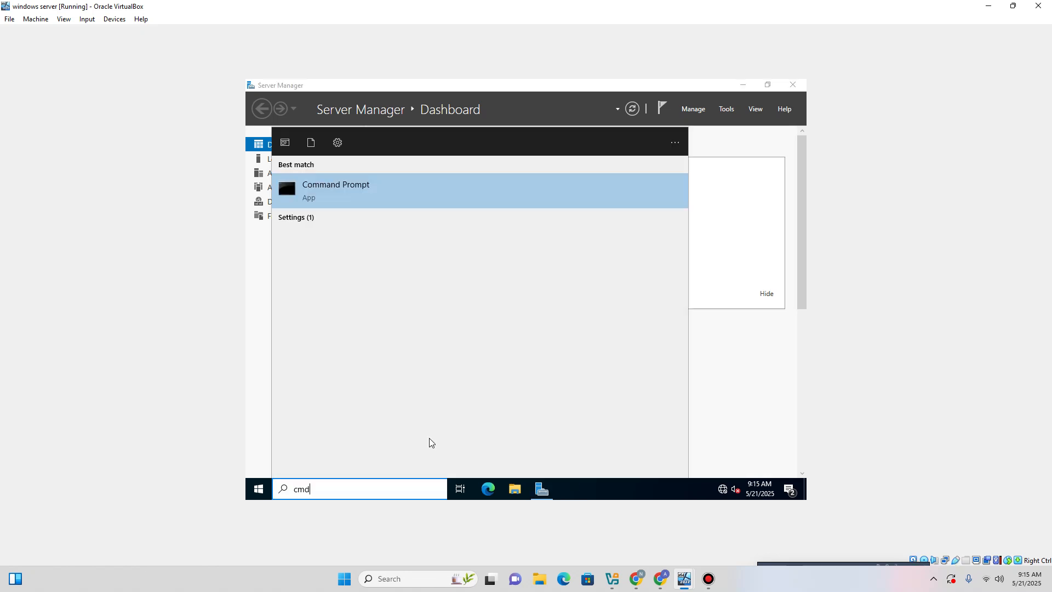
{"action": "left_click", "coordinate": [403, 189]}
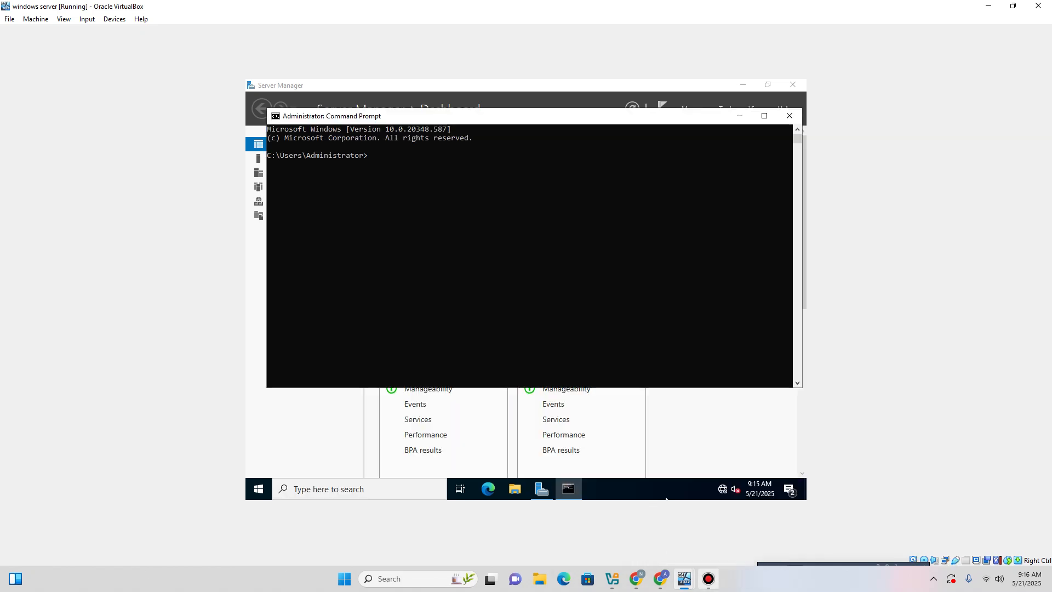
{"action": "left_click", "coordinate": [406, 222]}
{"action": "type", "text": "gpupdate /force"}
{"action": "key", "text": "Return"}
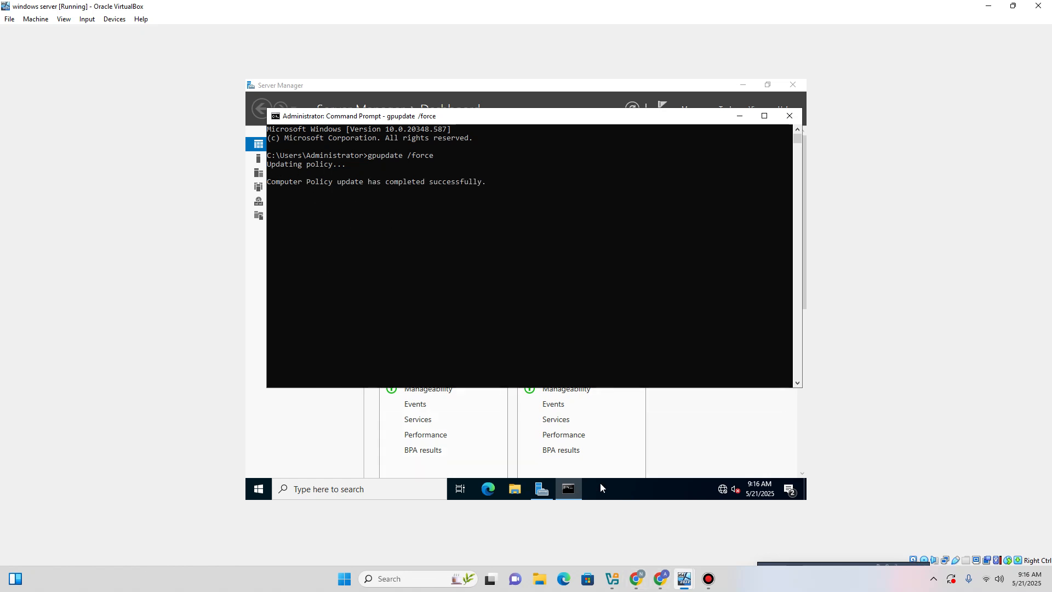
{"action": "mouse_move", "coordinate": [684, 579]}
{"action": "left_click", "coordinate": [744, 524]}
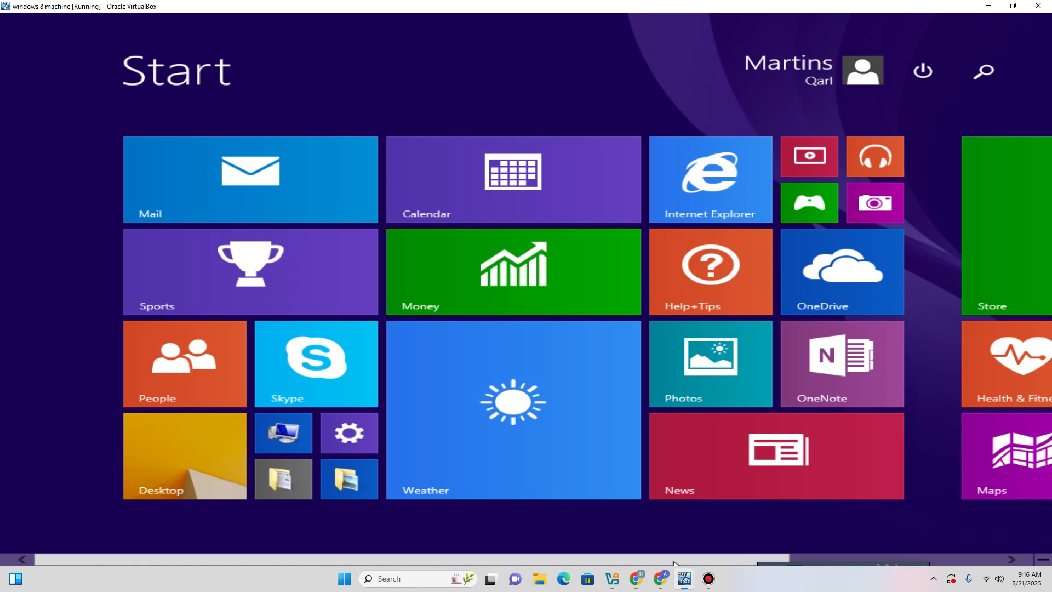
On the Windows 8.1 desktop, recall and rerun gpupdate /force in Command Prompt.
{"action": "left_click", "coordinate": [922, 69]}
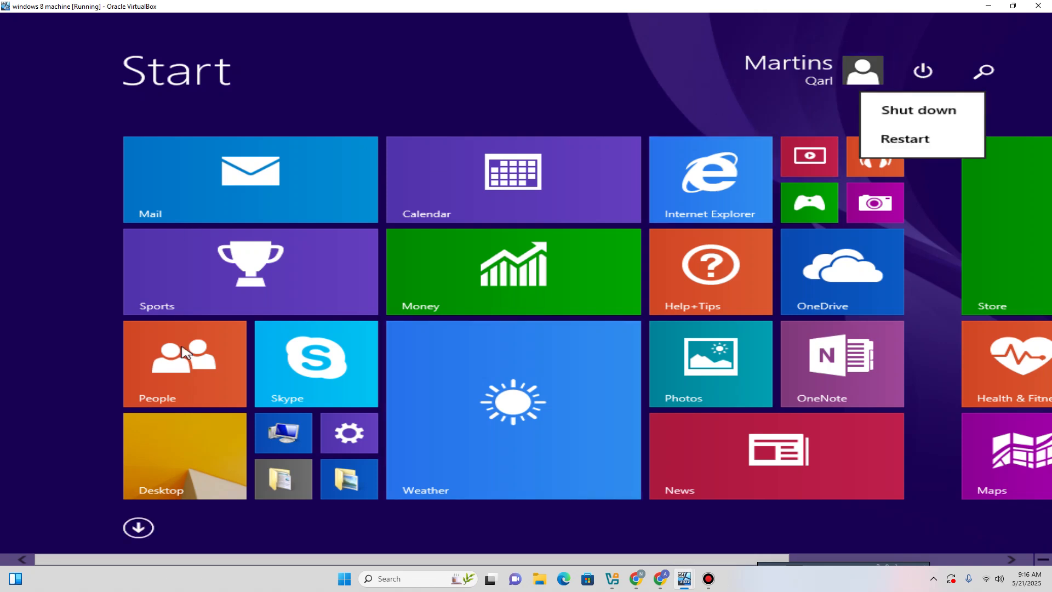
{"action": "left_click", "coordinate": [169, 445]}
{"action": "left_click", "coordinate": [182, 459]}
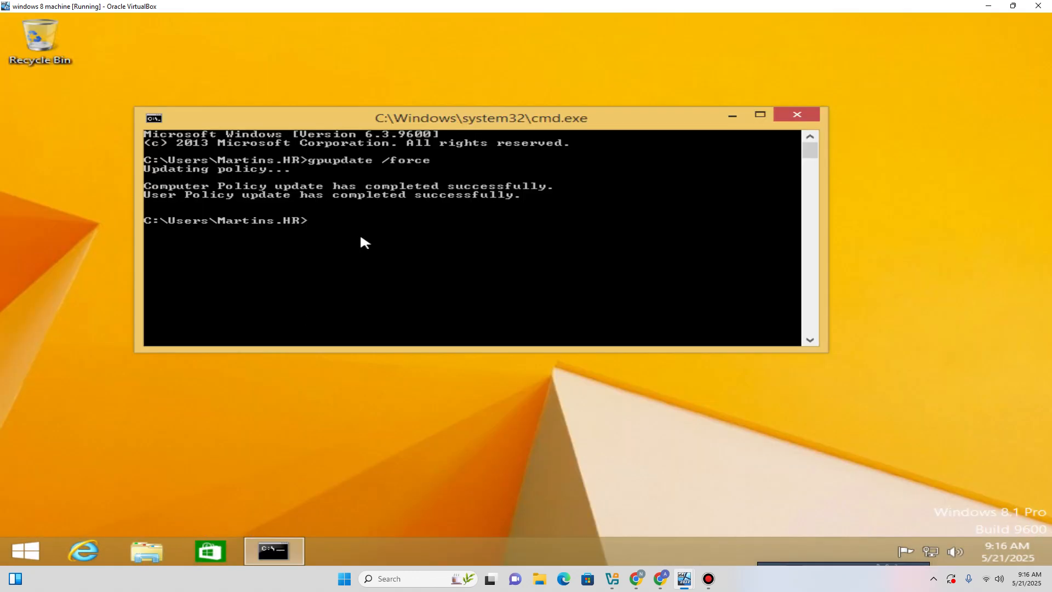
{"action": "key", "text": "Up"}
{"action": "key", "text": "Return"}
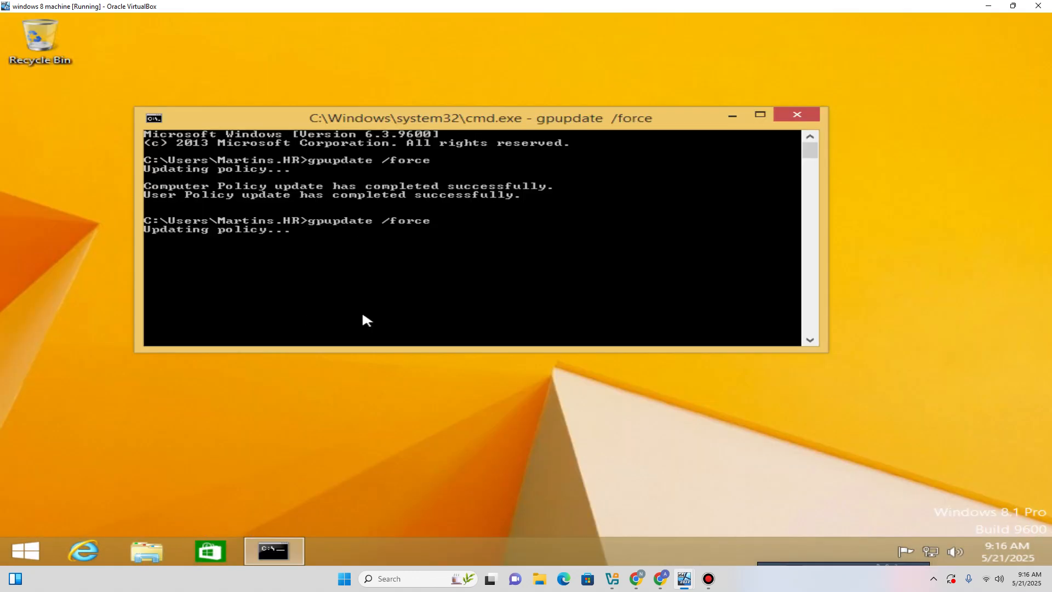
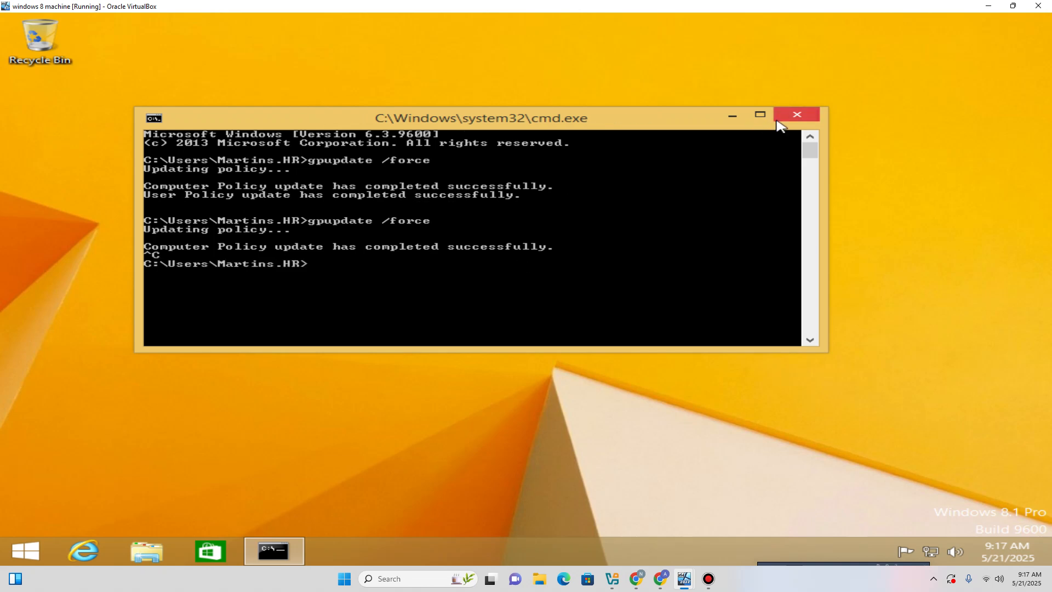
Close the client's command window, check Start's Shut down/Restart power options, then return to the desktop.
{"action": "left_click", "coordinate": [798, 114]}
{"action": "left_click", "coordinate": [33, 553]}
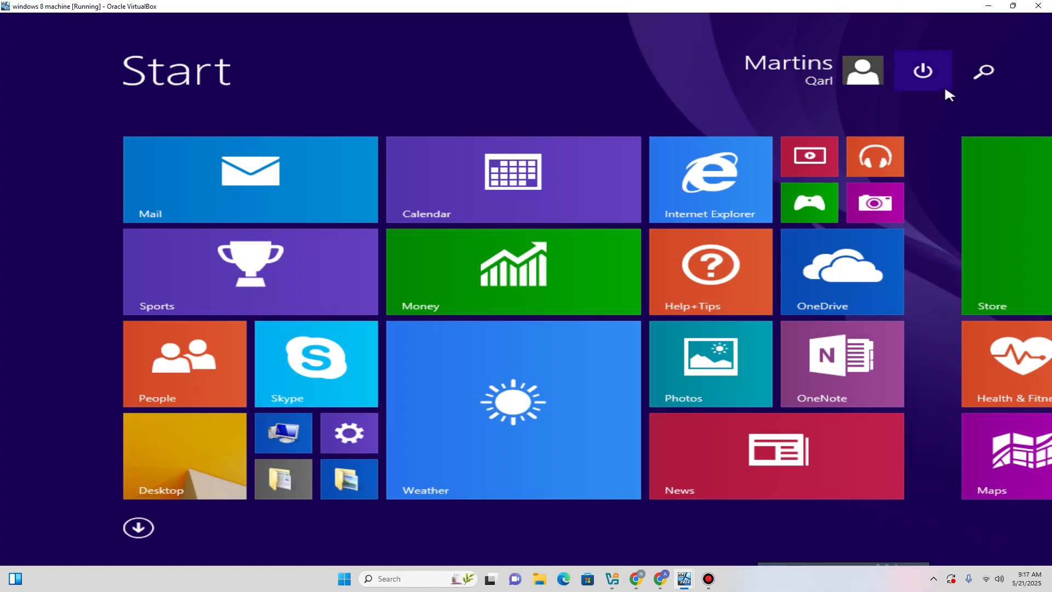
{"action": "left_click", "coordinate": [932, 71]}
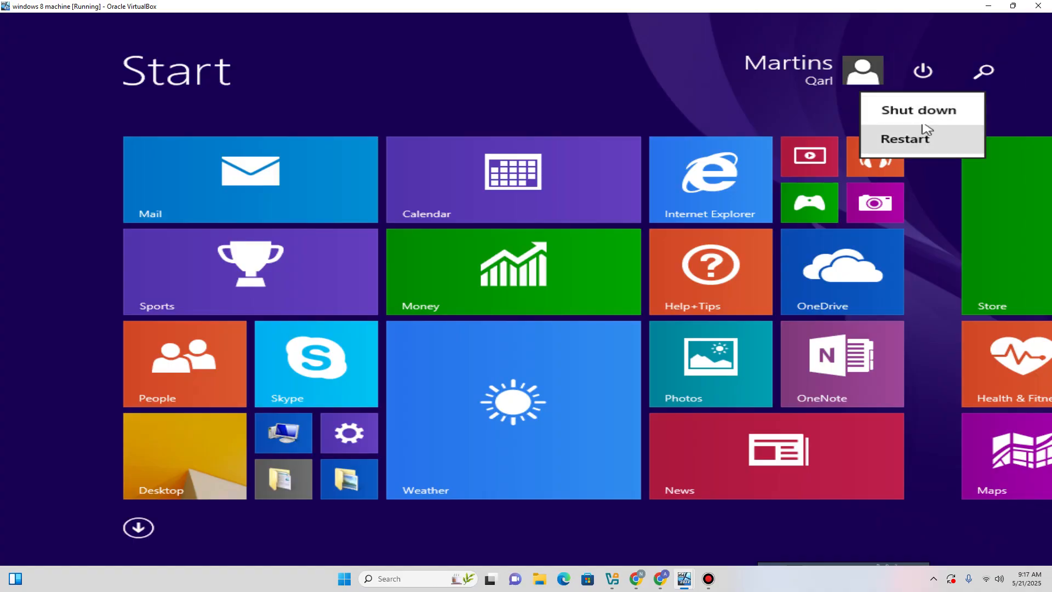
{"action": "left_click", "coordinate": [613, 102]}
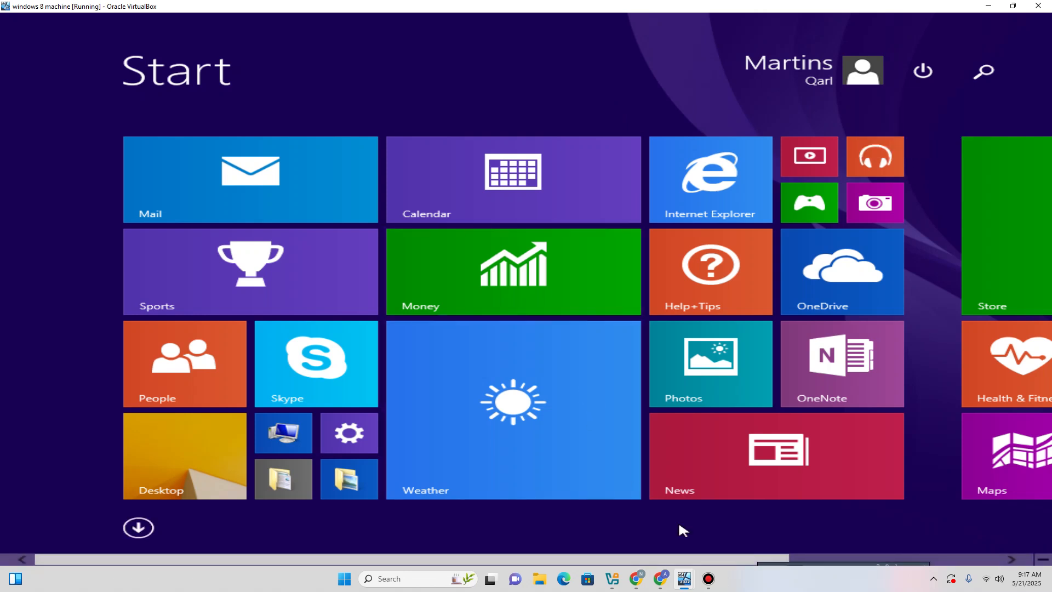
{"action": "mouse_move", "coordinate": [664, 566]}
{"action": "left_click", "coordinate": [200, 490]}
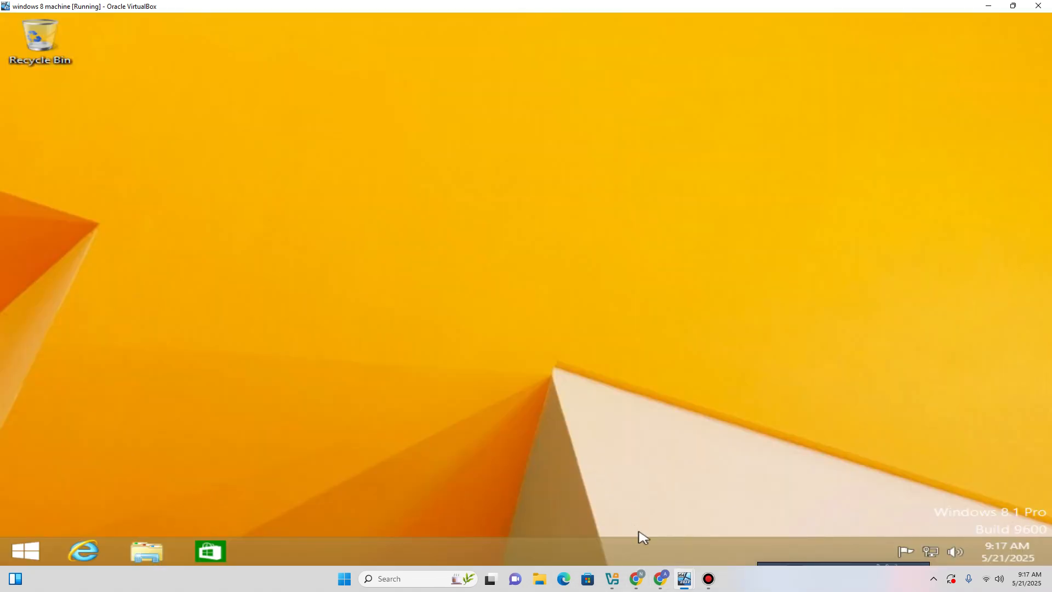
On the server, close the command prompt and edit the Authentic poweroff disabling GPO in Group Policy Management.
{"action": "mouse_move", "coordinate": [685, 579]}
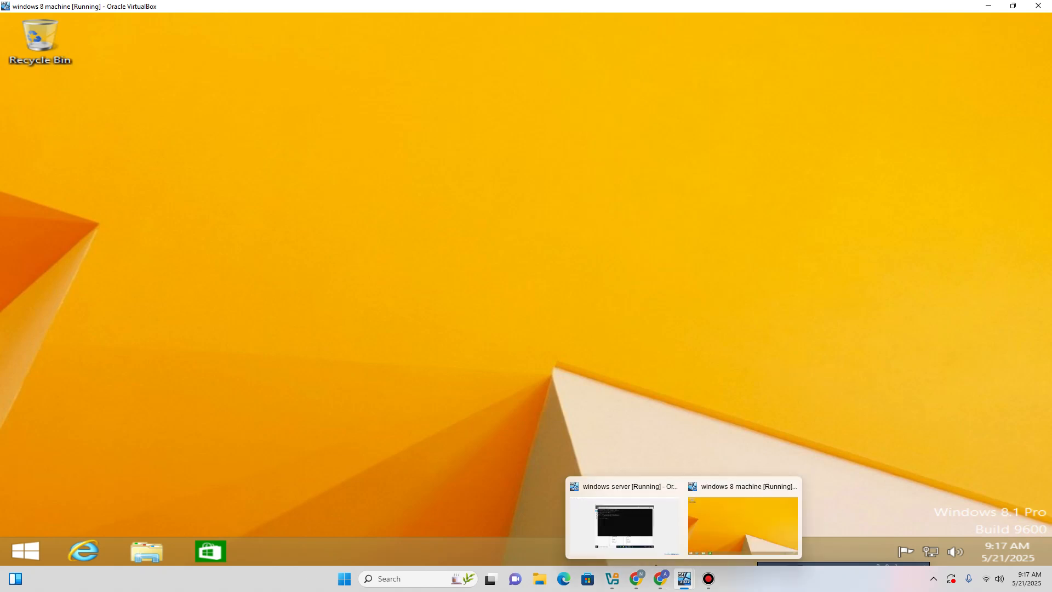
{"action": "mouse_move", "coordinate": [647, 533]}
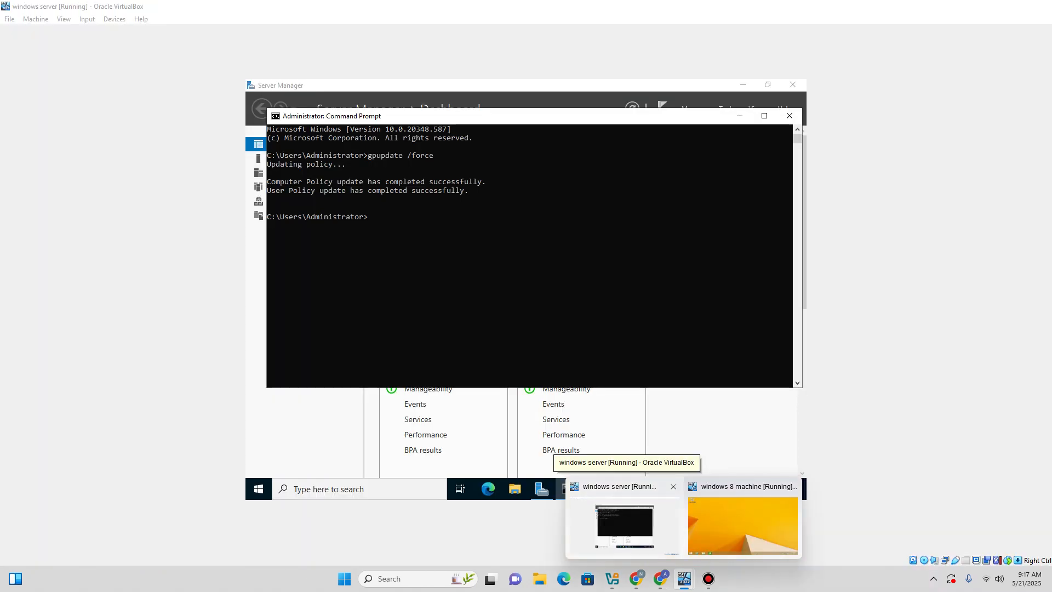
{"action": "left_click", "coordinate": [631, 526]}
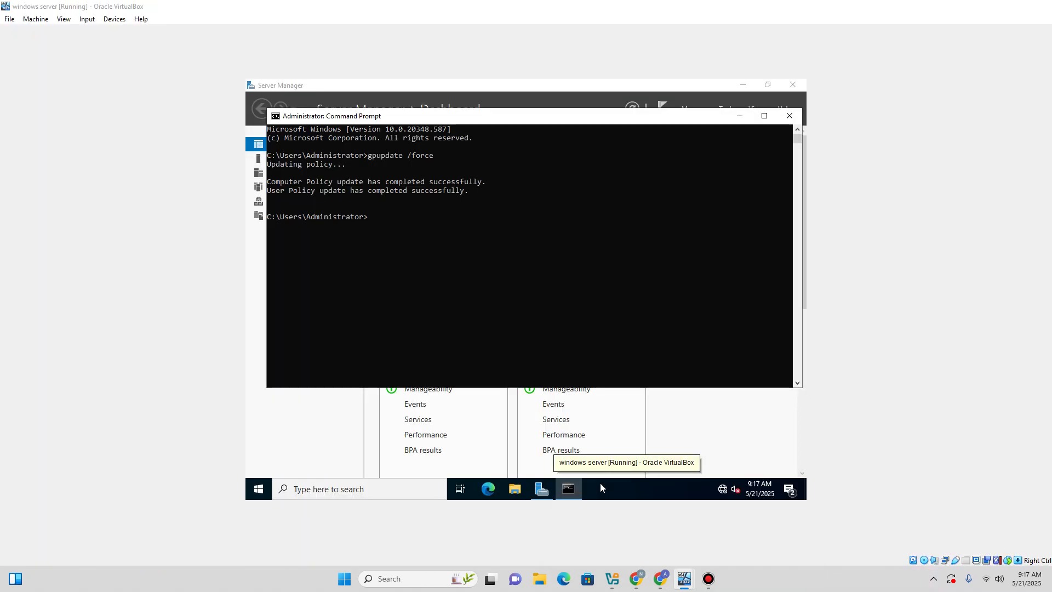
{"action": "left_click", "coordinate": [789, 116]}
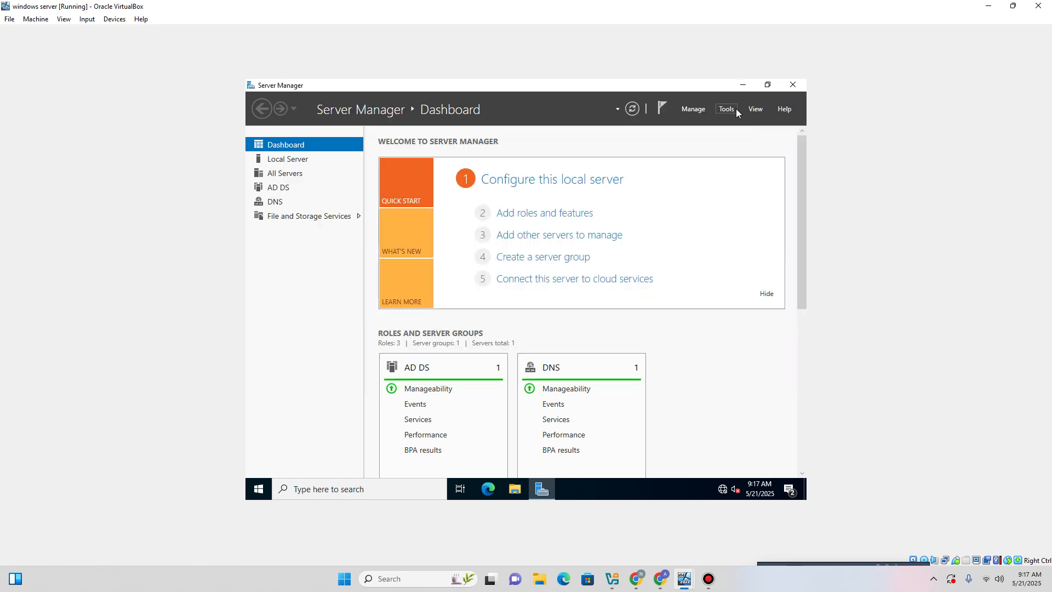
{"action": "left_click", "coordinate": [728, 109]}
{"action": "left_click", "coordinate": [666, 267]}
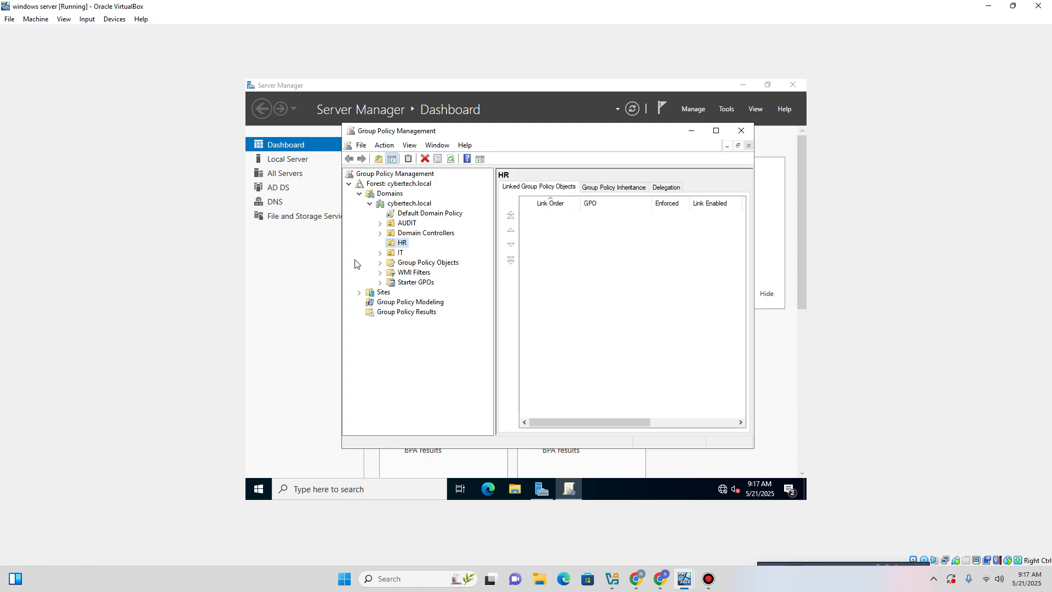
{"action": "left_click", "coordinate": [380, 264]}
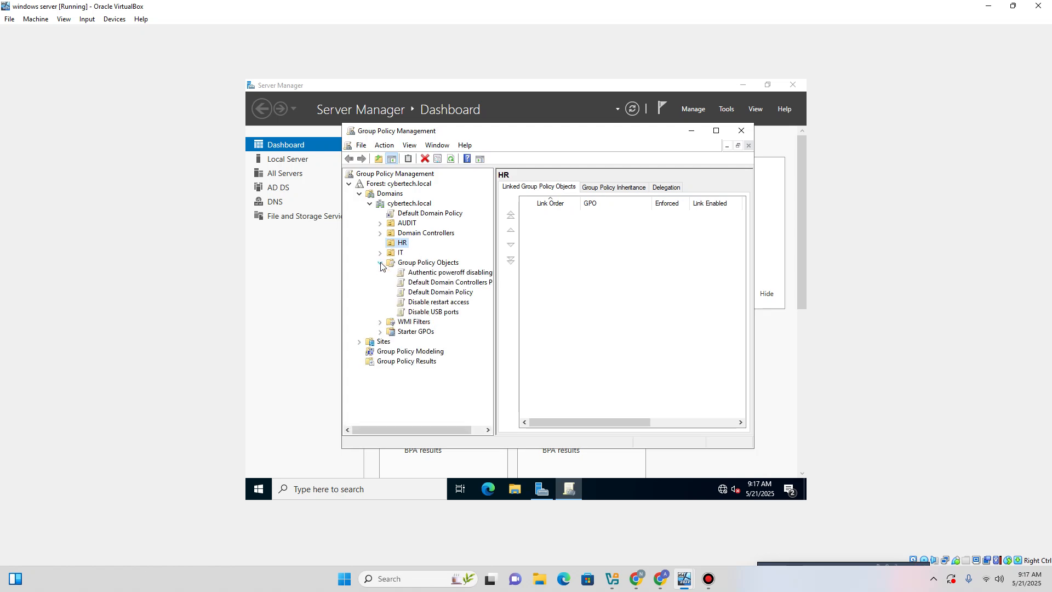
{"action": "right_click", "coordinate": [426, 274]}
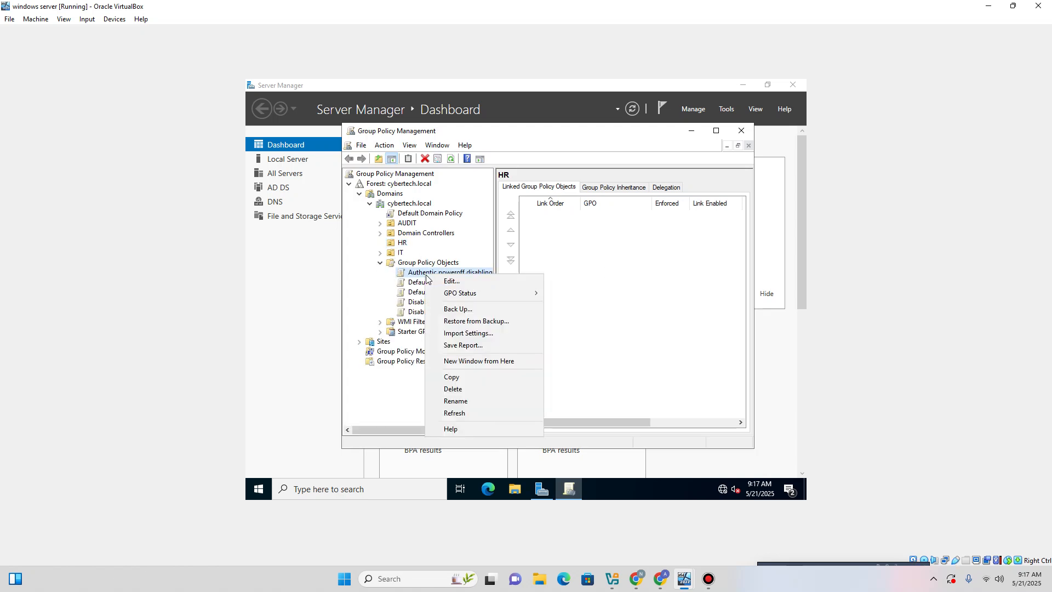
{"action": "left_click", "coordinate": [447, 281]}
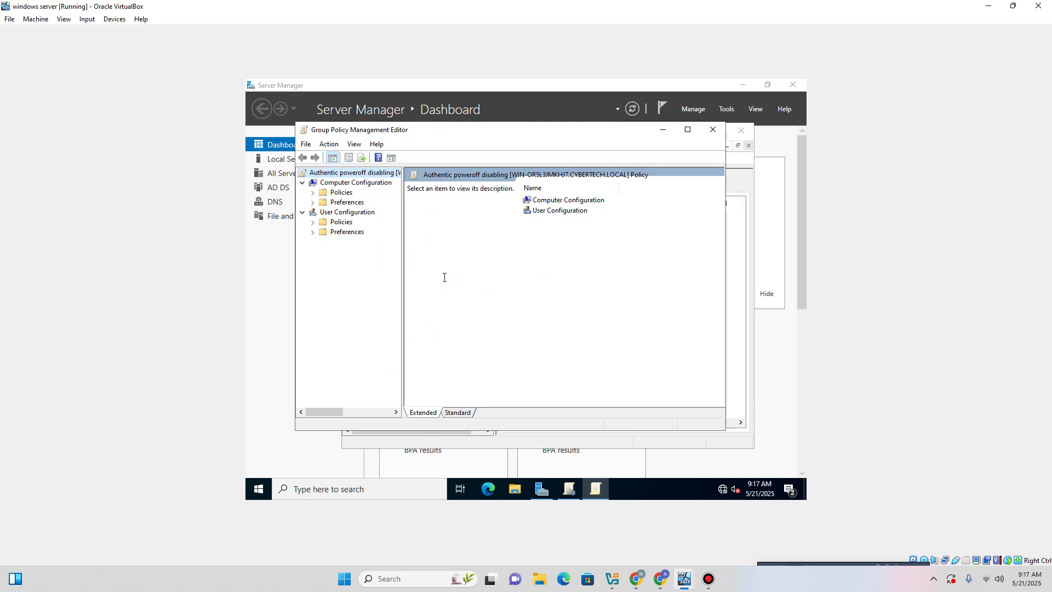
Enable User Configuration's Start Menu and Taskbar shutdown-removal policy, then close both policy consoles.
{"action": "left_click", "coordinate": [312, 222]}
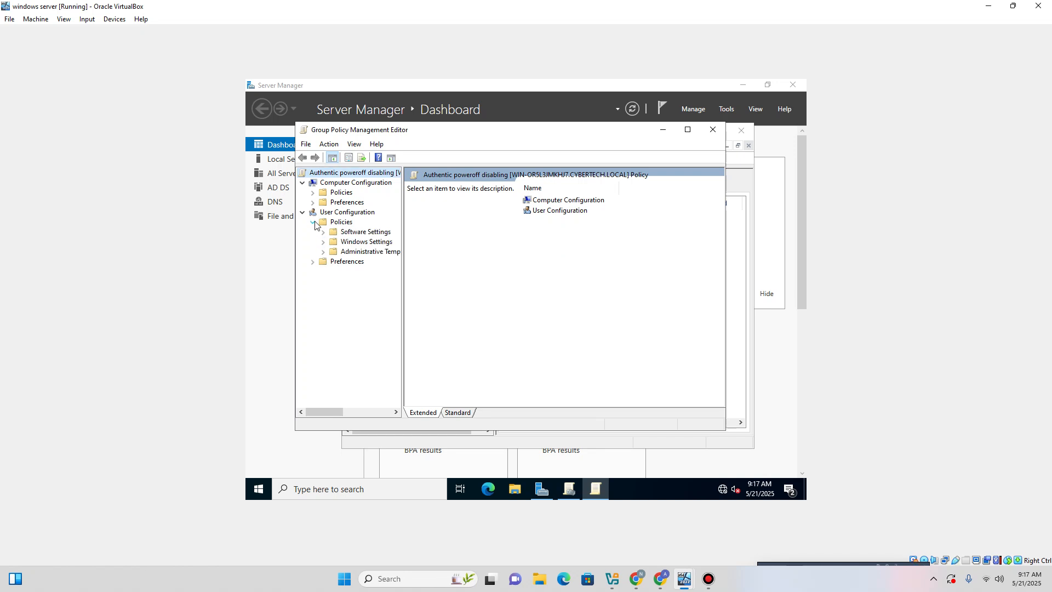
{"action": "left_click", "coordinate": [323, 252]}
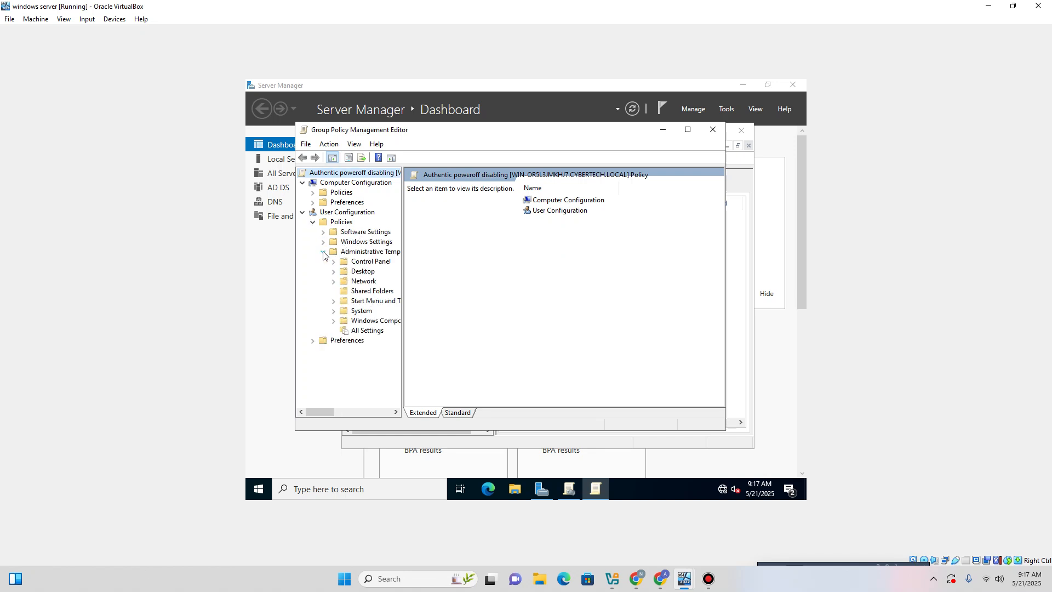
{"action": "left_click", "coordinate": [361, 311]}
{"action": "left_click", "coordinate": [363, 301]}
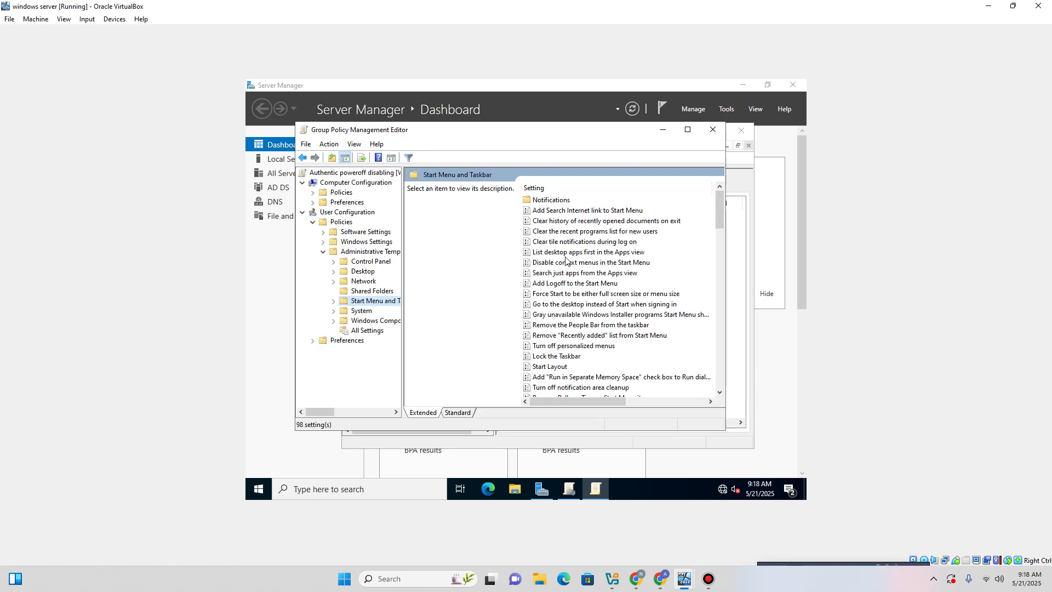
{"action": "scroll", "coordinate": [555, 315], "scroll_direction": "down", "scroll_amount": 1}
{"action": "scroll", "coordinate": [581, 348], "scroll_direction": "down", "scroll_amount": 1}
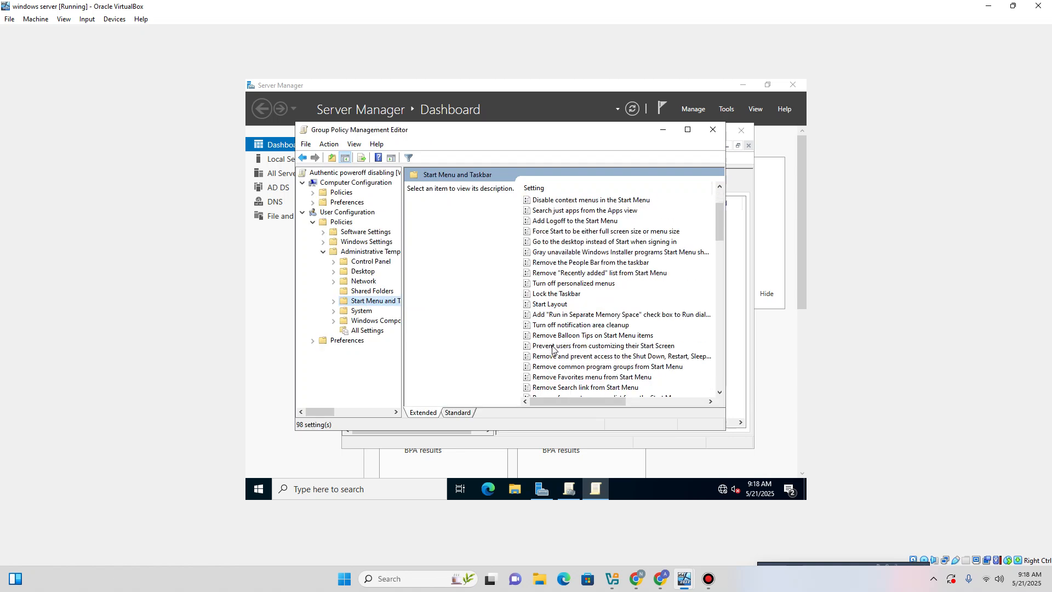
{"action": "left_click", "coordinate": [579, 357]}
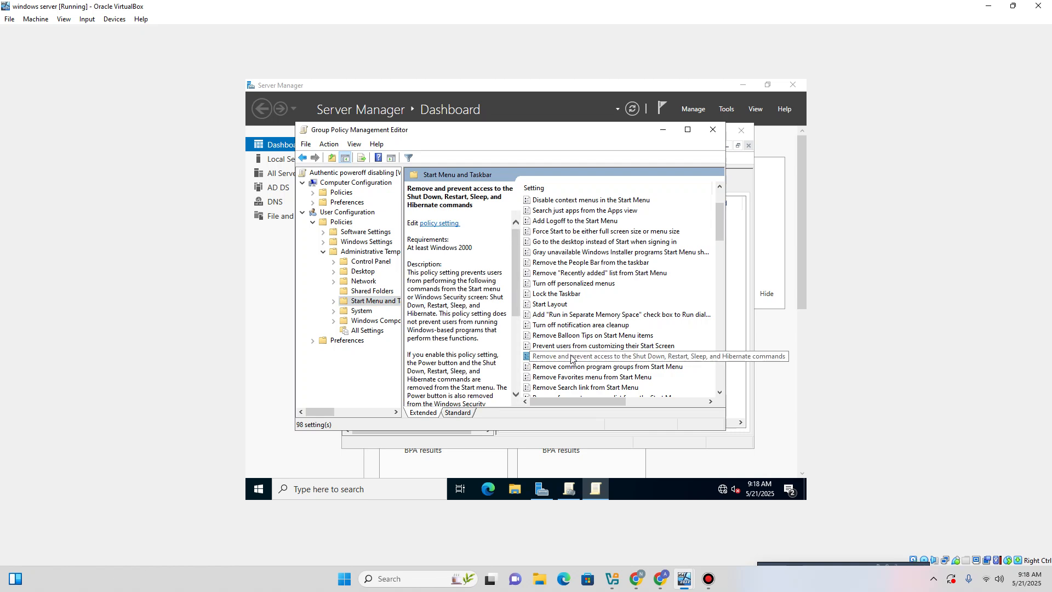
{"action": "double_click", "coordinate": [560, 358]}
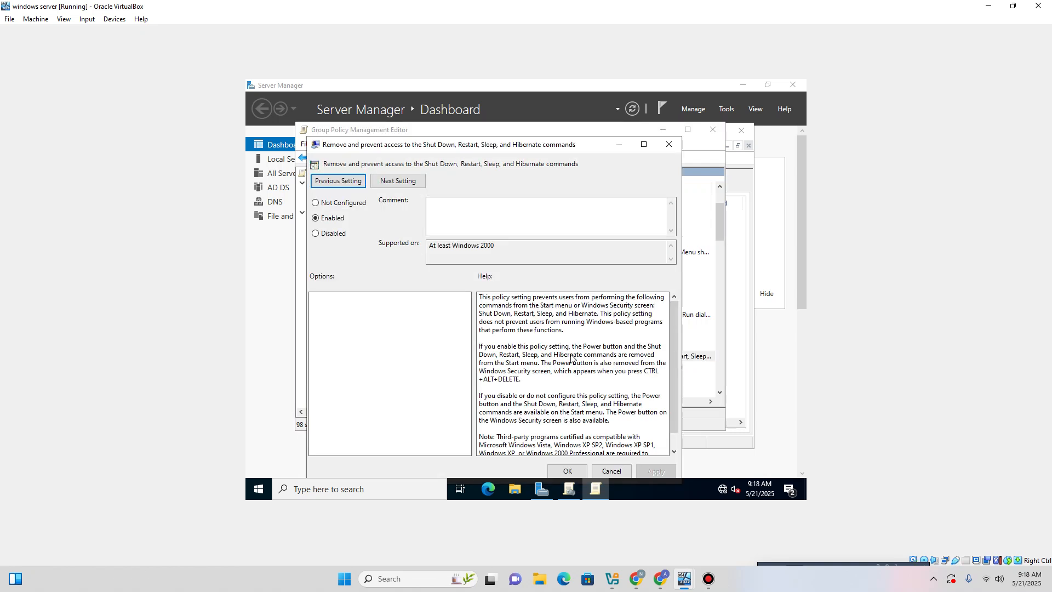
{"action": "left_click", "coordinate": [669, 144]}
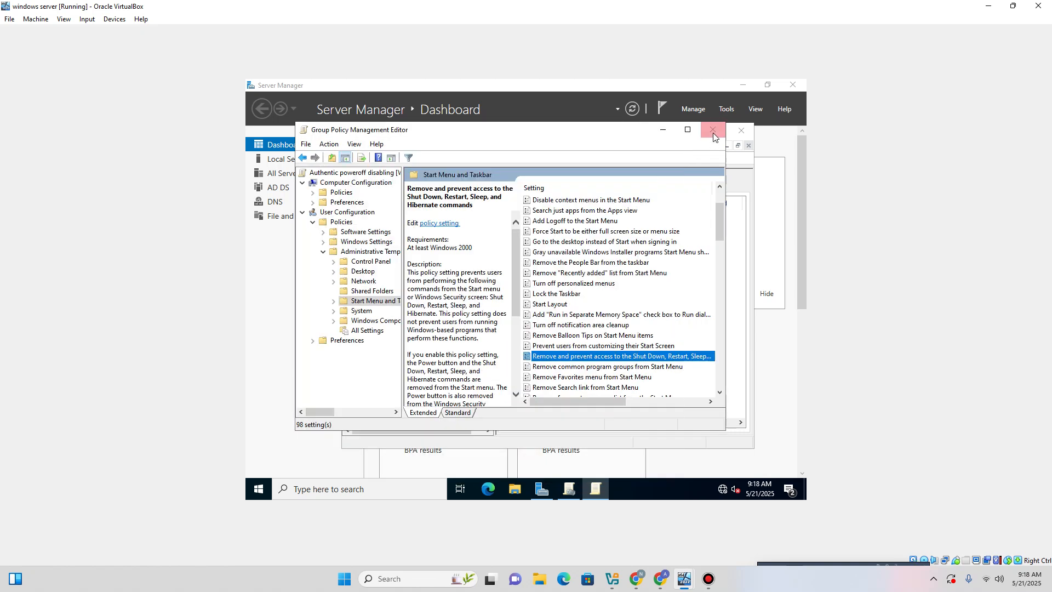
{"action": "left_click", "coordinate": [713, 130]}
{"action": "left_click", "coordinate": [742, 131]}
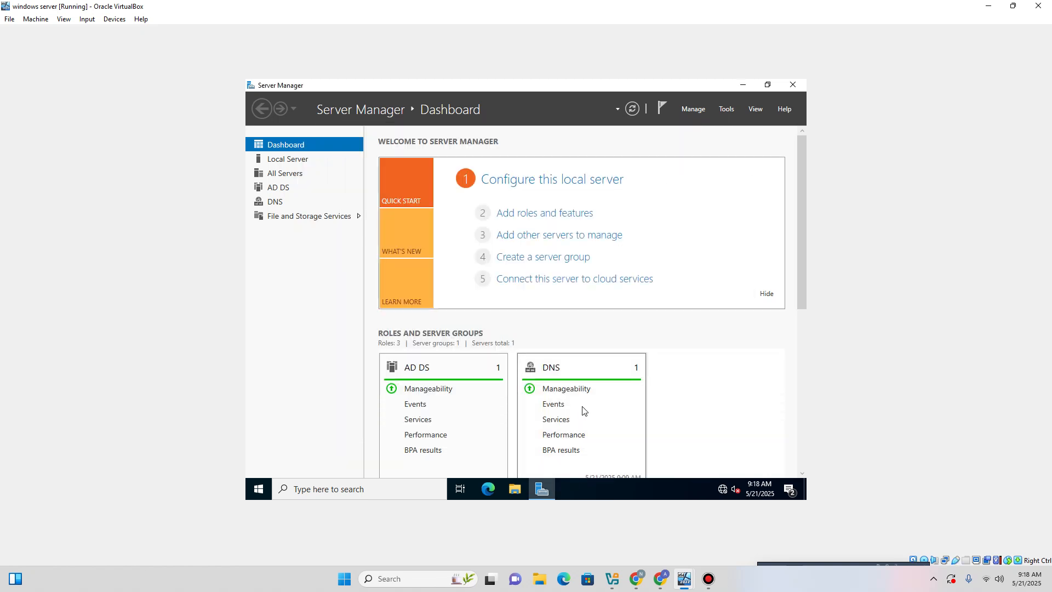
Run ipconfig in a server Command Prompt to show its addresses, then close it.
{"action": "key", "text": "super+r"}
{"action": "key", "text": "Return"}
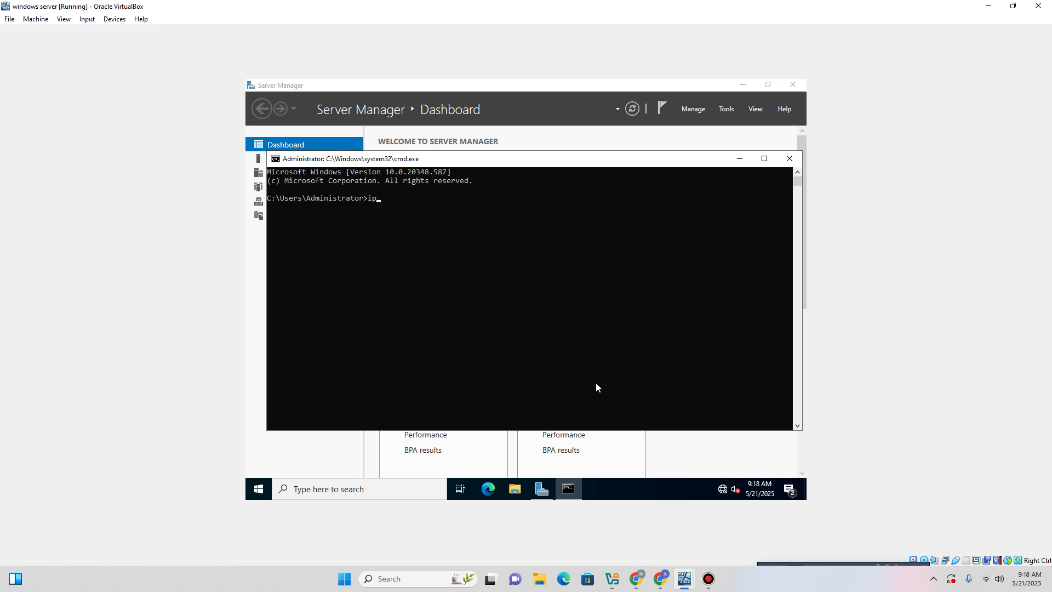
{"action": "type", "text": "ipconfig"}
{"action": "key", "text": "Return"}
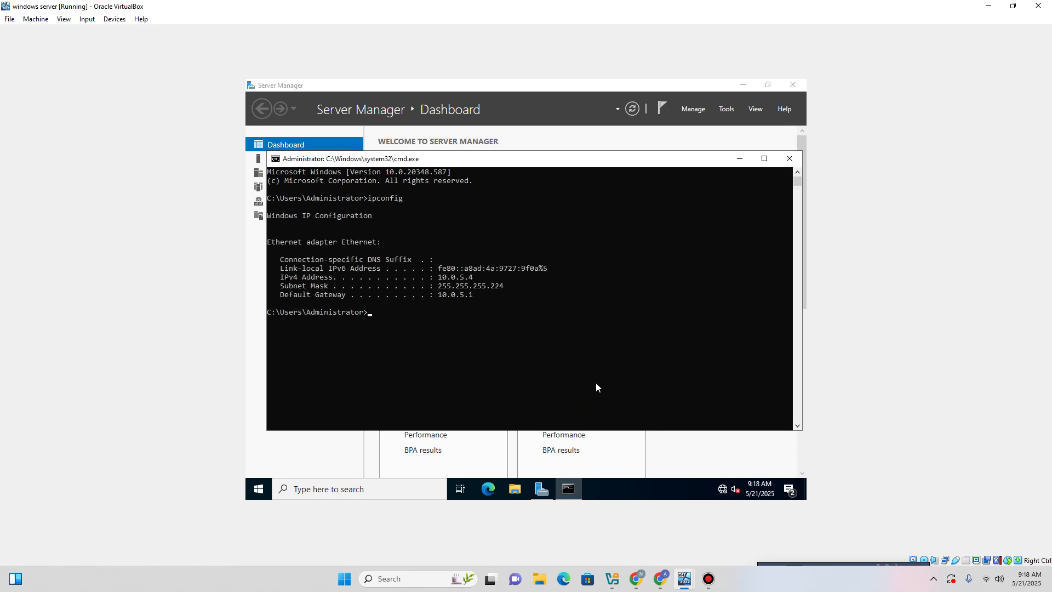
{"action": "left_click", "coordinate": [793, 159]}
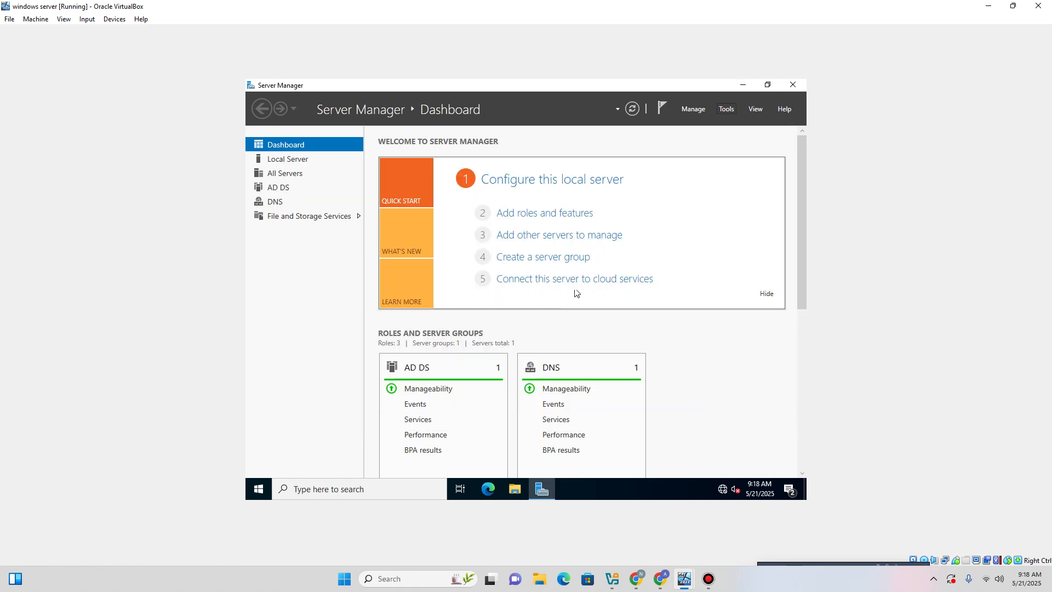
In Active Directory Users and Computers, confirm the HR user's Member Of tab lists PAYROLL.
{"action": "left_click", "coordinate": [726, 110]}
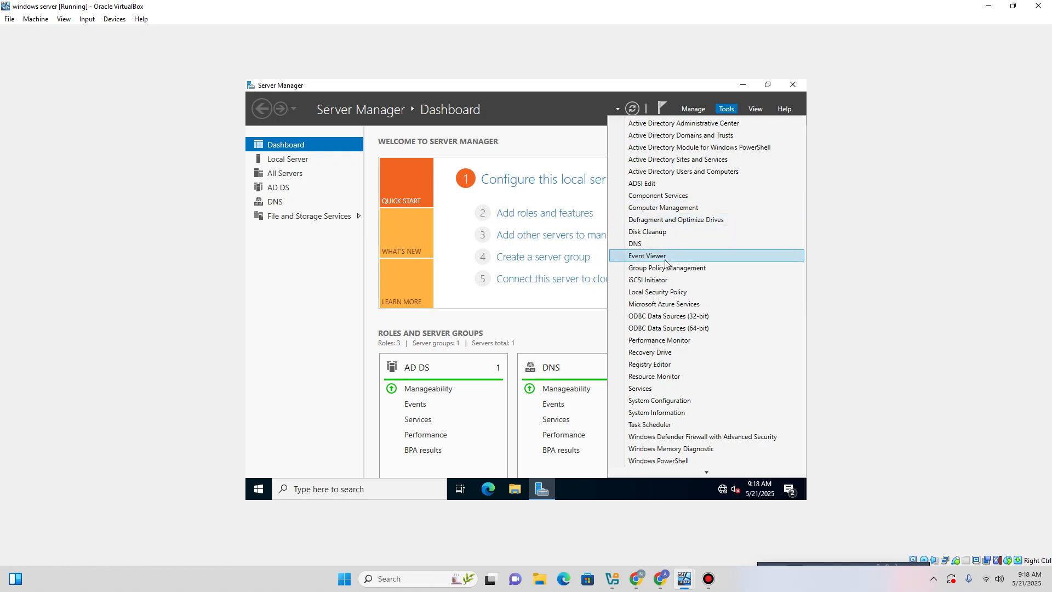
{"action": "left_click", "coordinate": [696, 172]}
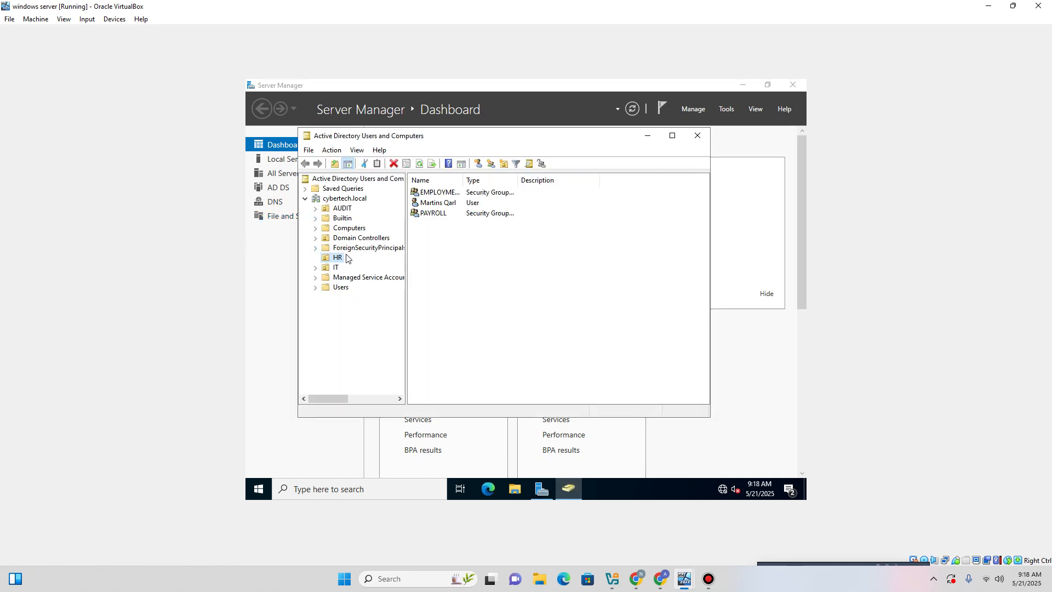
{"action": "left_click", "coordinate": [435, 204]}
{"action": "right_click", "coordinate": [435, 204]}
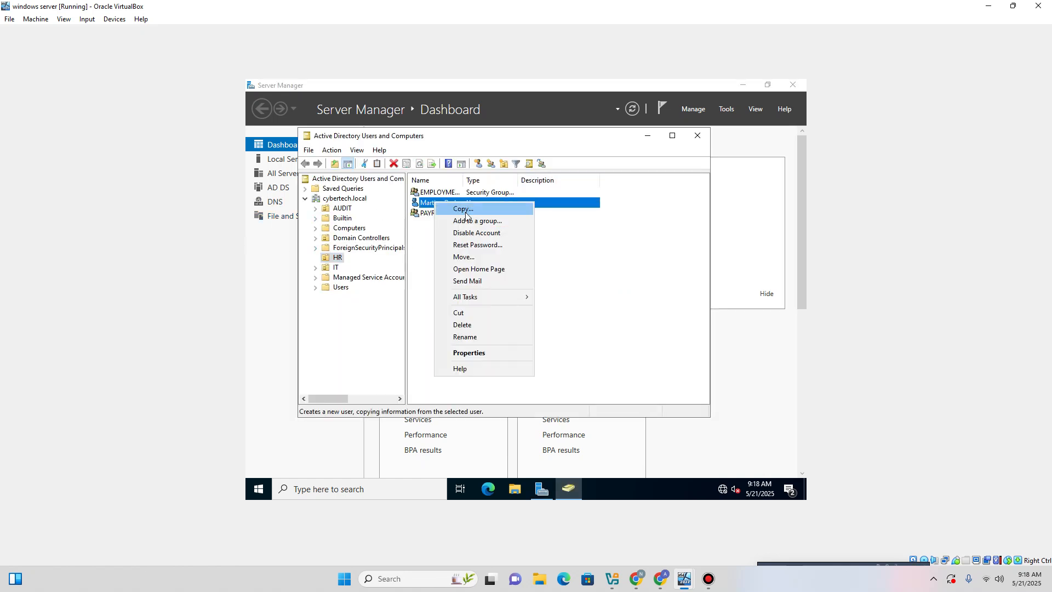
{"action": "left_click", "coordinate": [466, 353]}
{"action": "left_click", "coordinate": [438, 153]}
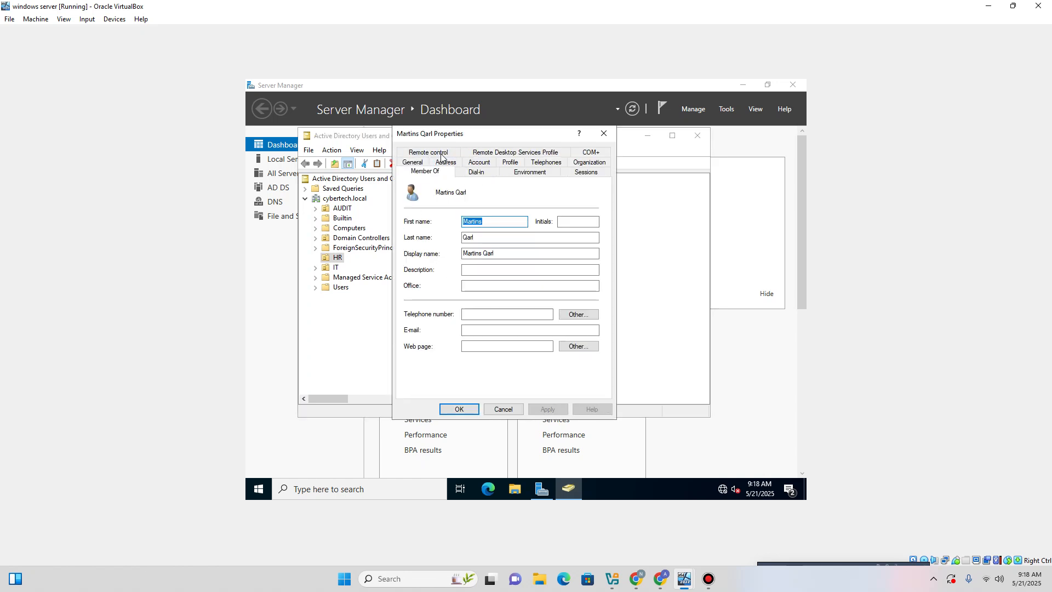
{"action": "left_click", "coordinate": [420, 223]}
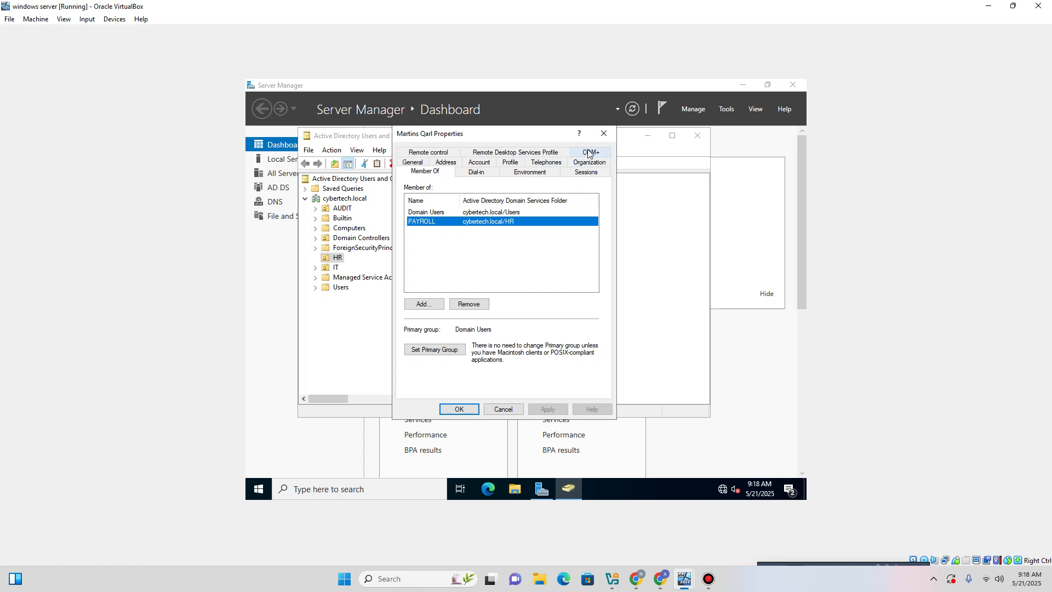
{"action": "left_click", "coordinate": [604, 133]}
{"action": "left_click", "coordinate": [698, 136]}
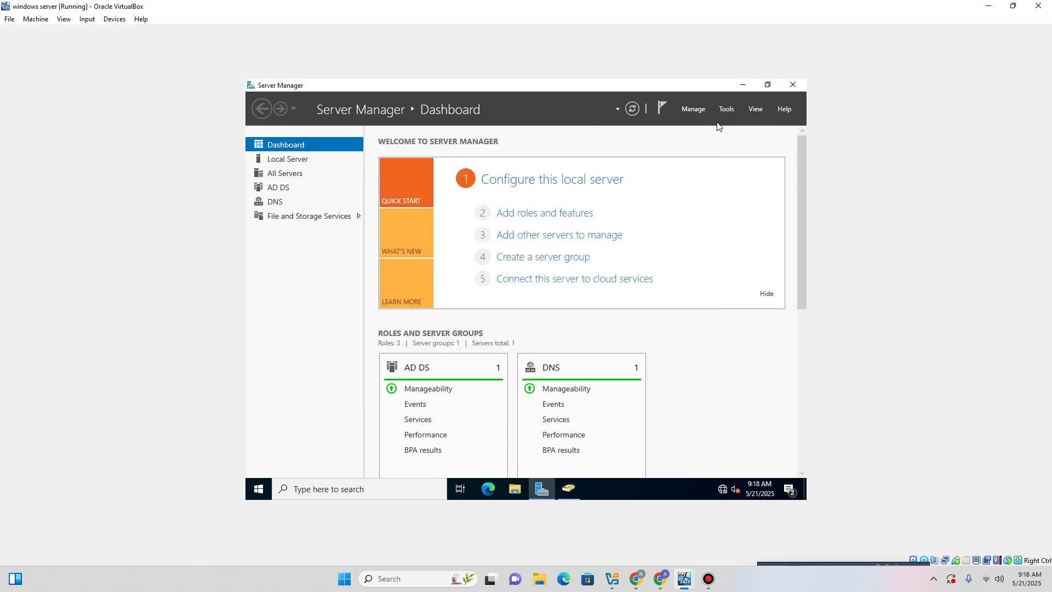
Briefly open Event Viewer, then open Group Policy Management from the server tools.
{"action": "left_click", "coordinate": [726, 110]}
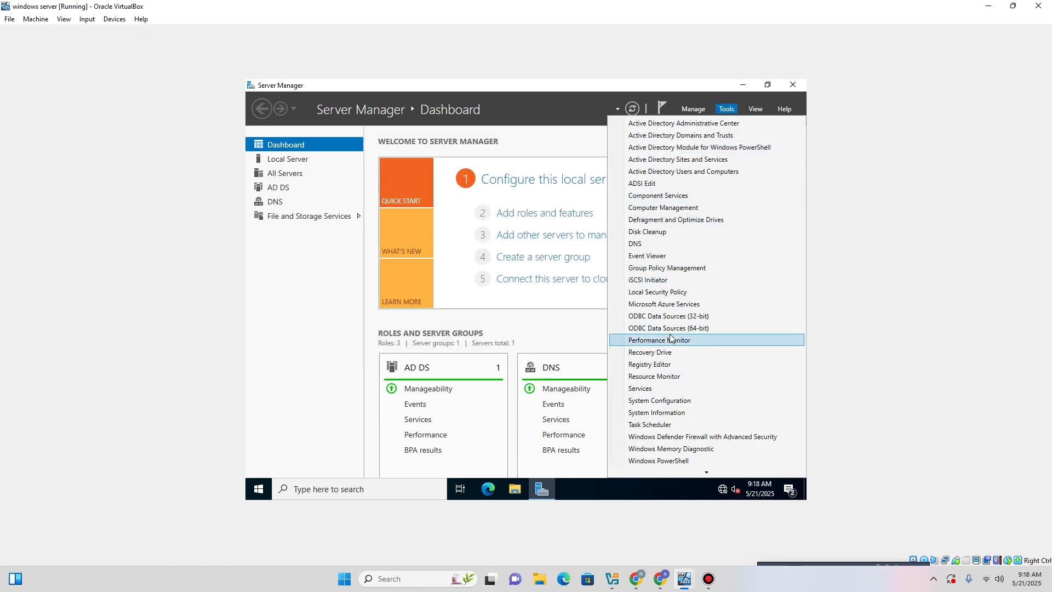
{"action": "left_click", "coordinate": [669, 258]}
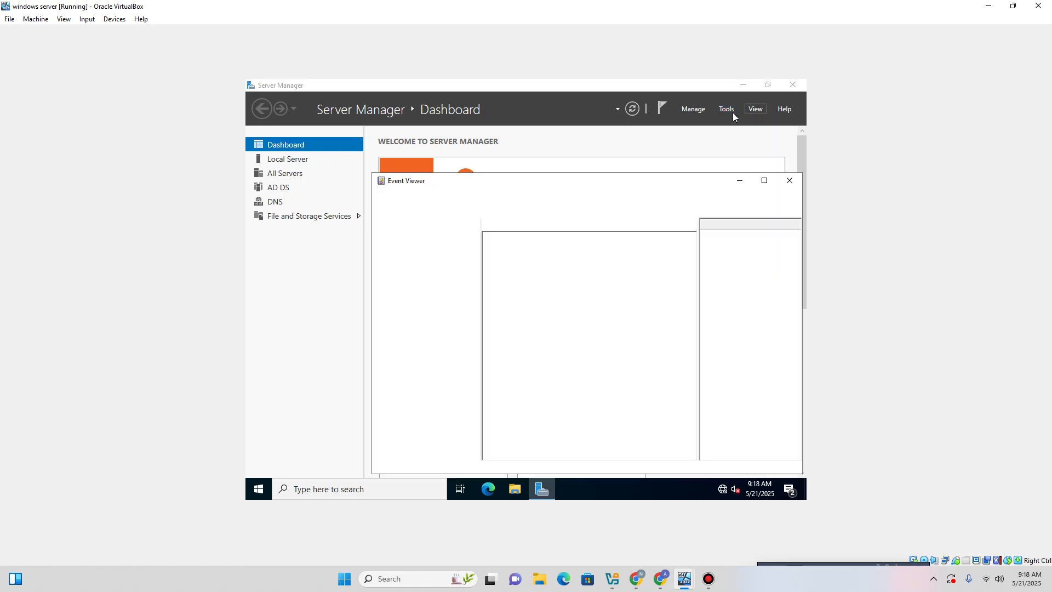
{"action": "left_click", "coordinate": [791, 179]}
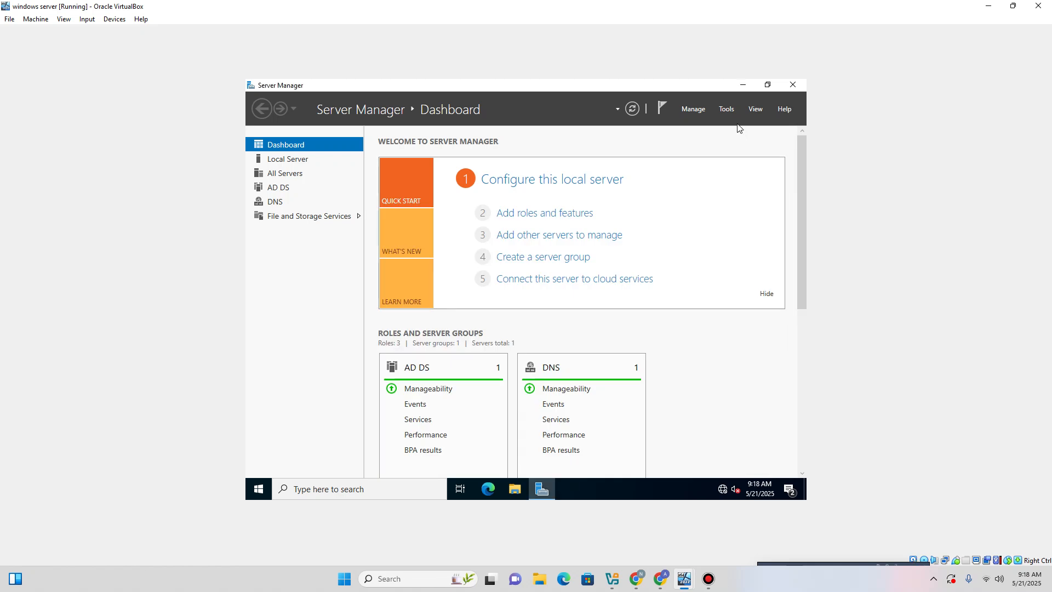
{"action": "left_click", "coordinate": [727, 109]}
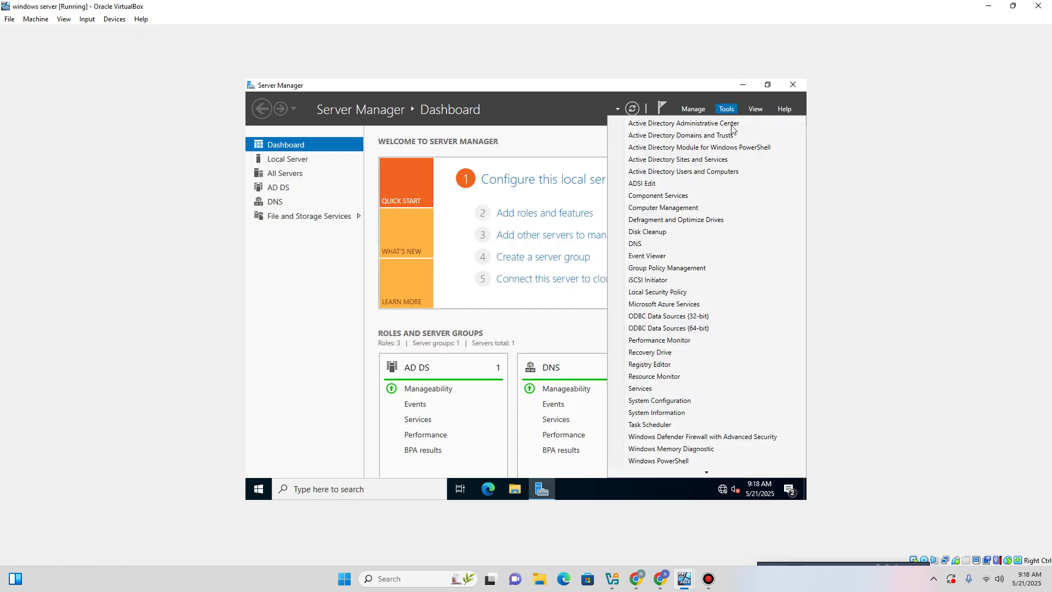
{"action": "left_click", "coordinate": [659, 269]}
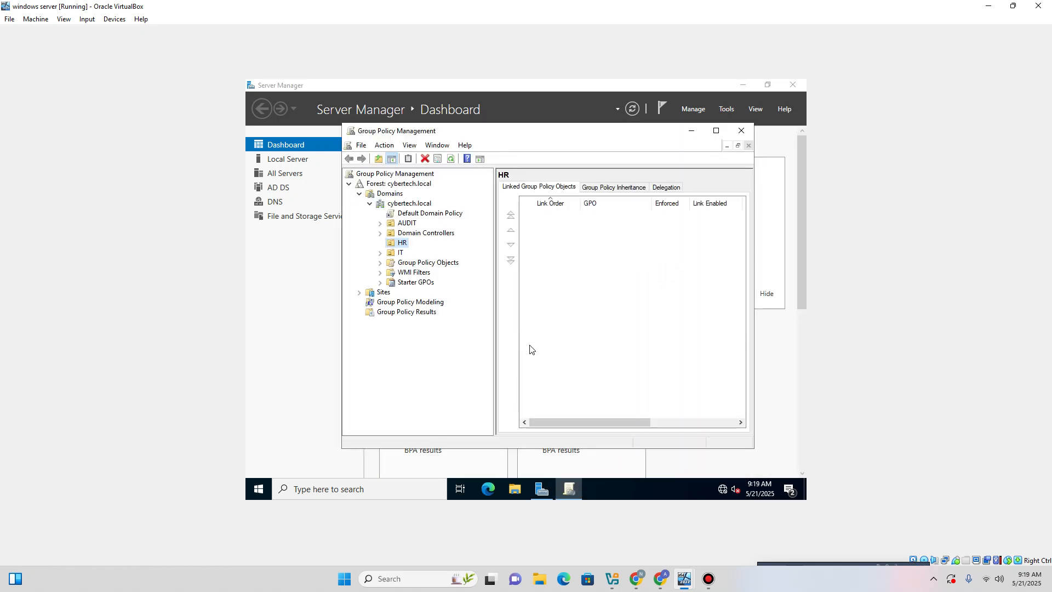
Set the Authentic poweroff disabling GPO's status to All settings disabled, then re-enable it.
{"action": "left_click", "coordinate": [380, 264]}
{"action": "right_click", "coordinate": [443, 274]}
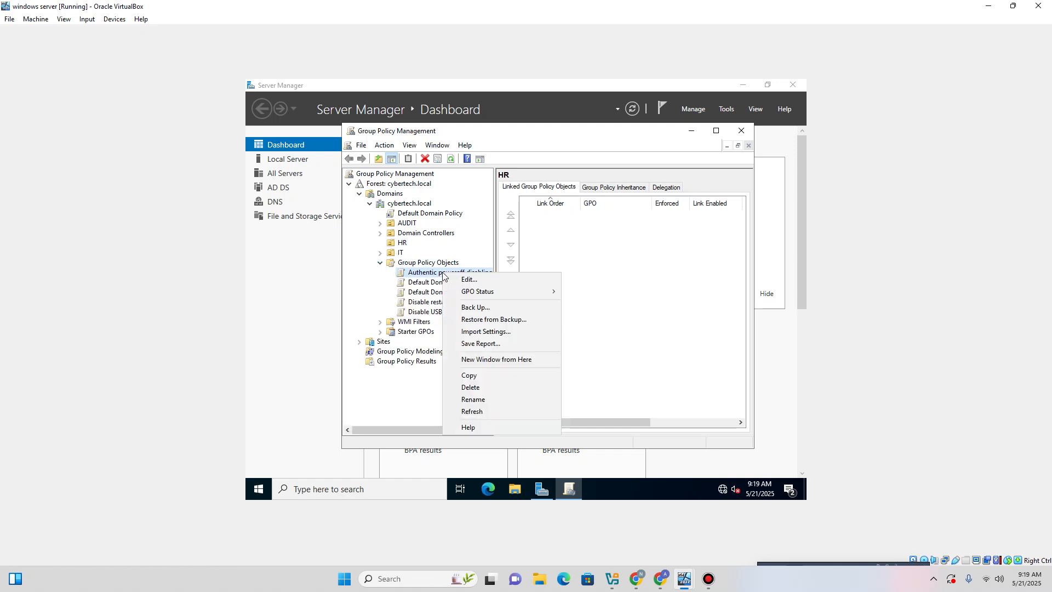
{"action": "mouse_move", "coordinate": [469, 293]}
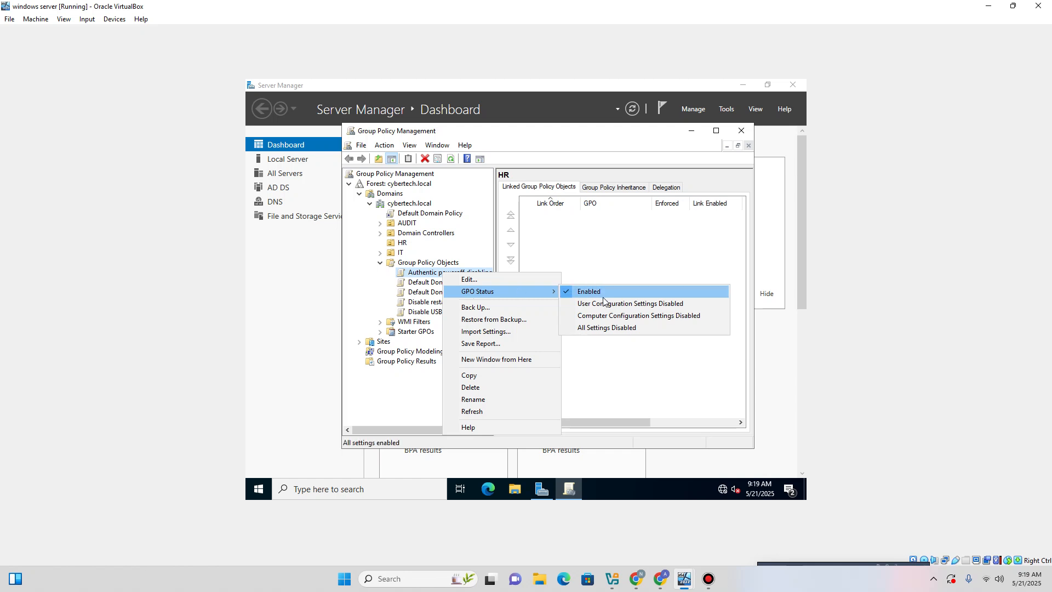
{"action": "left_click", "coordinate": [605, 328]}
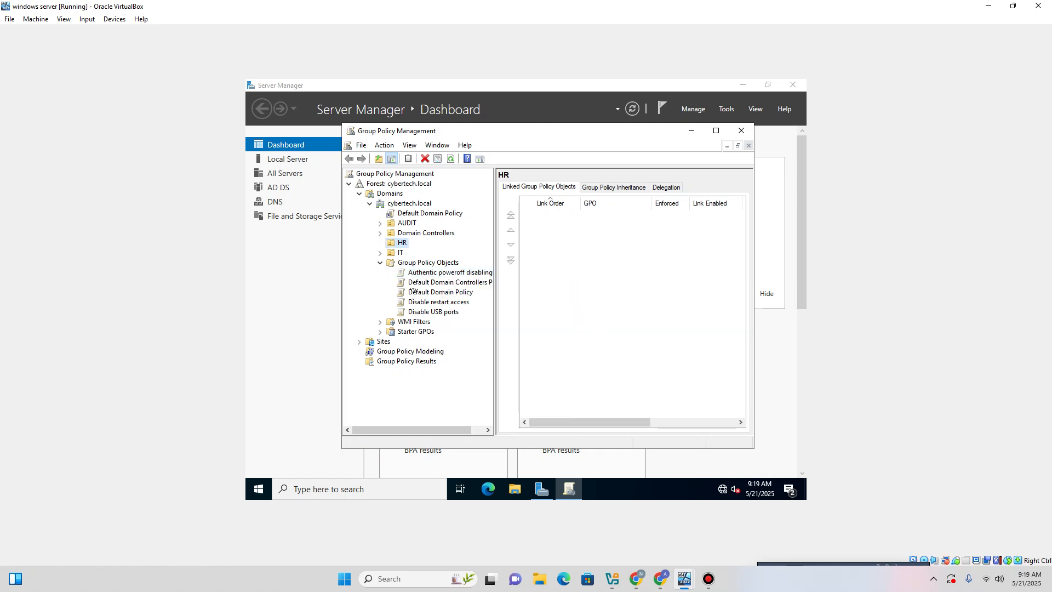
{"action": "right_click", "coordinate": [430, 274]}
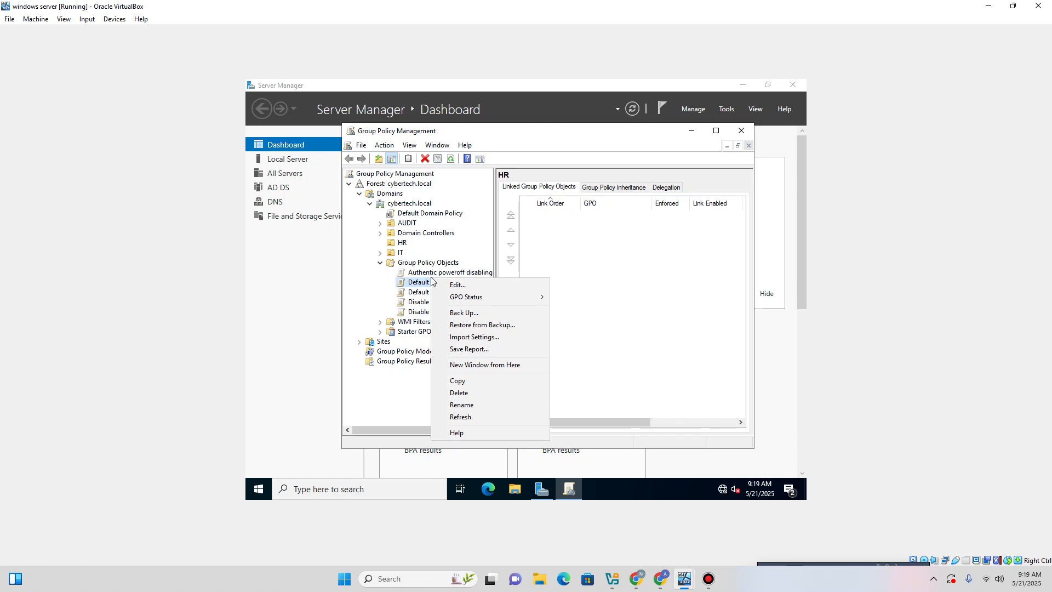
{"action": "key", "text": "Escape"}
{"action": "right_click", "coordinate": [431, 274]}
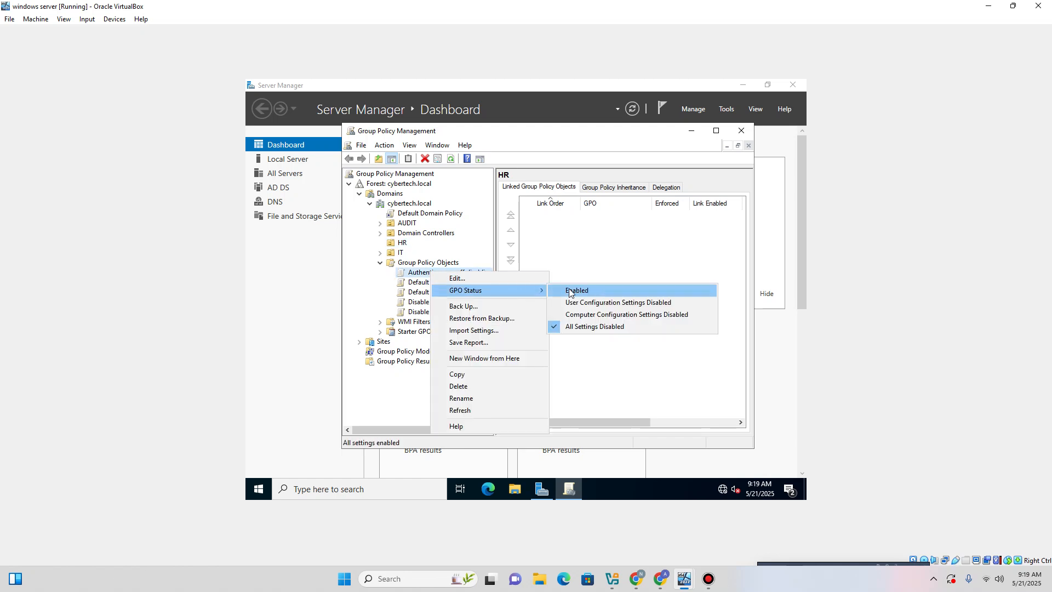
{"action": "left_click", "coordinate": [570, 290]}
In the GPO's Scope, keep the IT link Enforced and turn its Link Enabled off.
{"action": "left_click", "coordinate": [415, 273]}
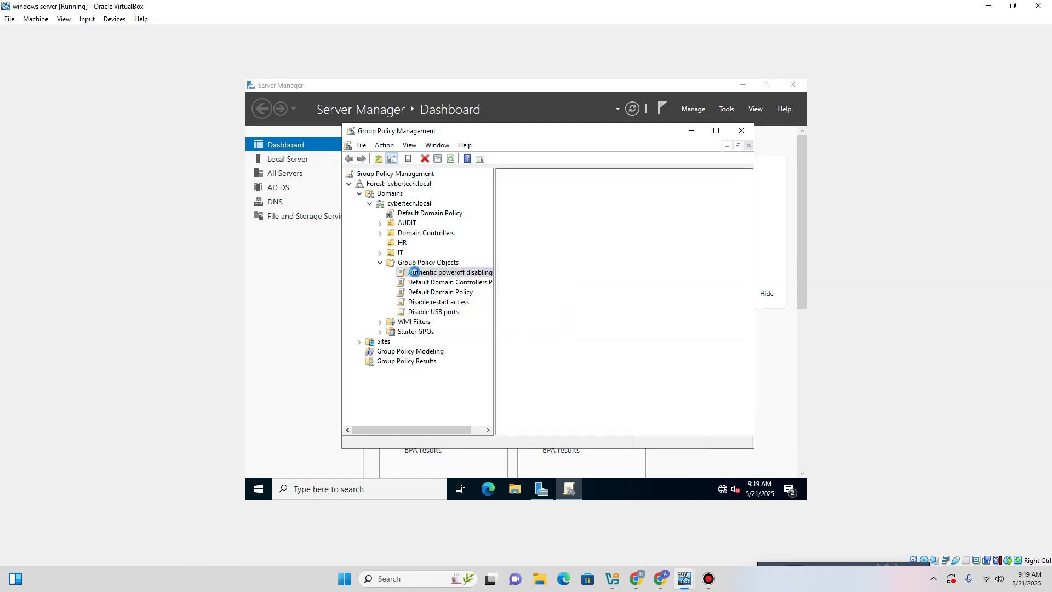
{"action": "scroll", "coordinate": [548, 352], "scroll_direction": "down", "scroll_amount": 1}
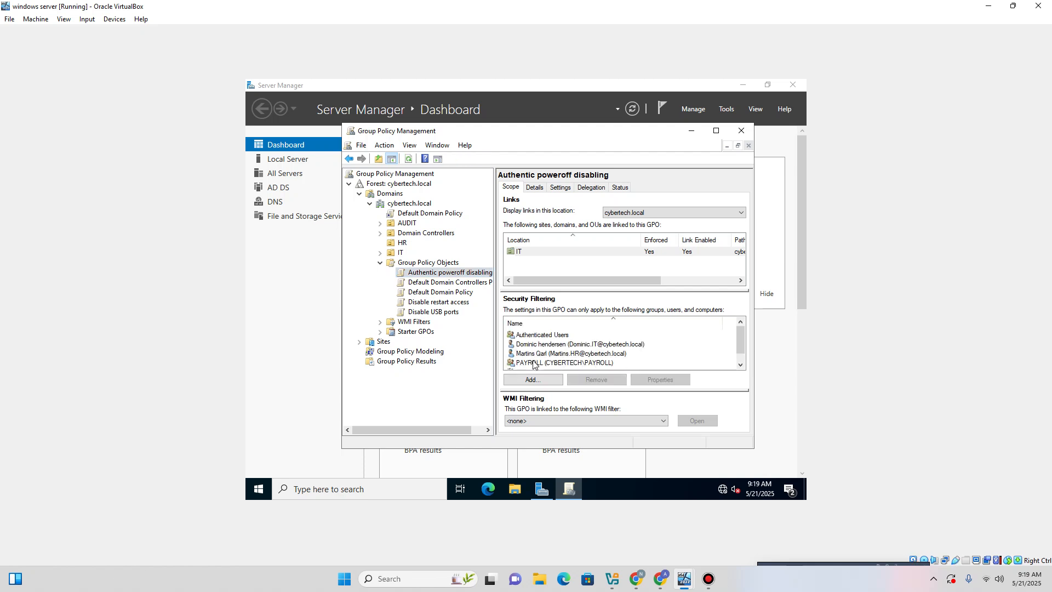
{"action": "scroll", "coordinate": [540, 361], "scroll_direction": "down", "scroll_amount": 1}
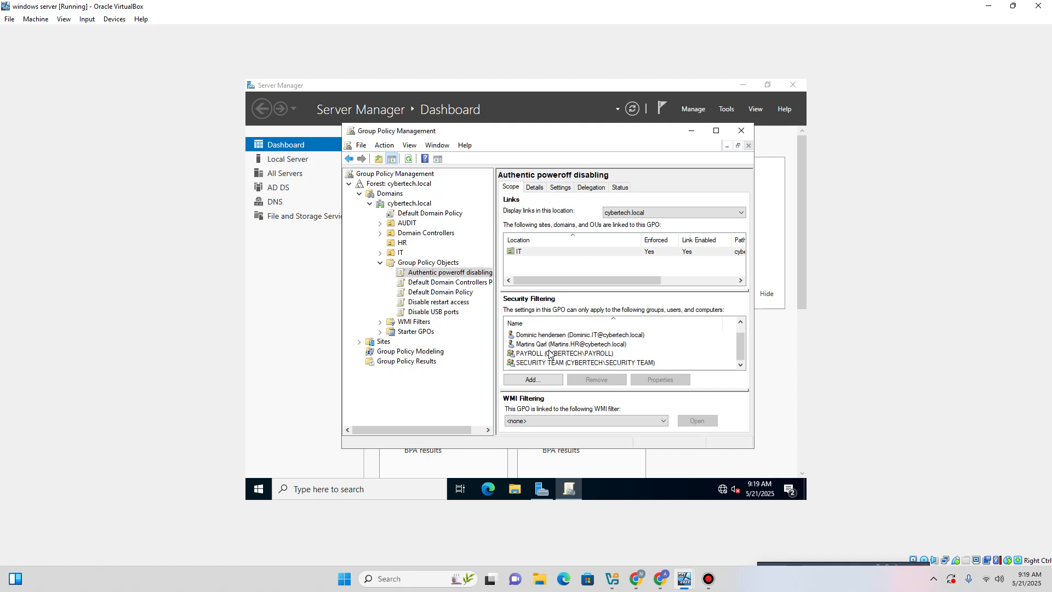
{"action": "scroll", "coordinate": [548, 354], "scroll_direction": "up", "scroll_amount": 1}
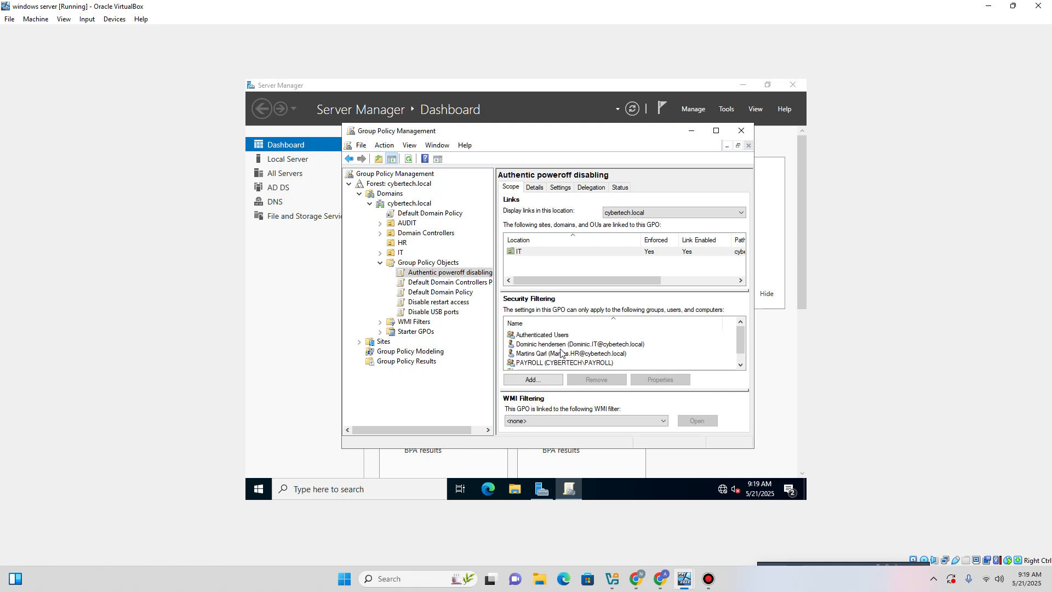
{"action": "left_click", "coordinate": [654, 255]}
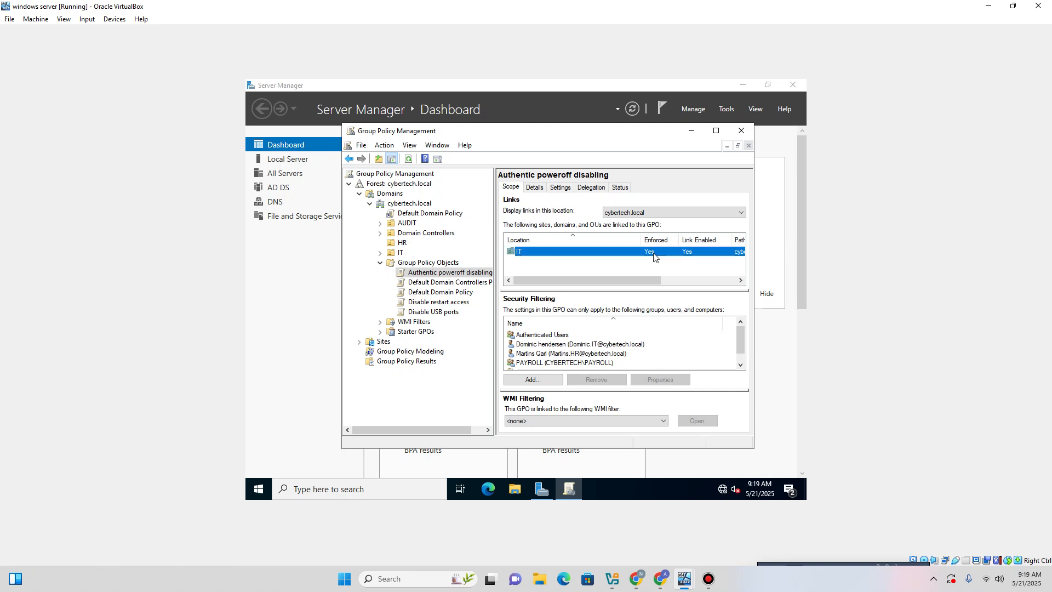
{"action": "right_click", "coordinate": [655, 256]}
{"action": "left_click", "coordinate": [676, 265]}
{"action": "right_click", "coordinate": [657, 254]}
{"action": "left_click", "coordinate": [668, 262]}
{"action": "right_click", "coordinate": [692, 252]}
{"action": "left_click", "coordinate": [699, 268]}
Use Link an Existing GPO on the HR unit to attach Authentic poweroff disabling.
{"action": "right_click", "coordinate": [421, 272]}
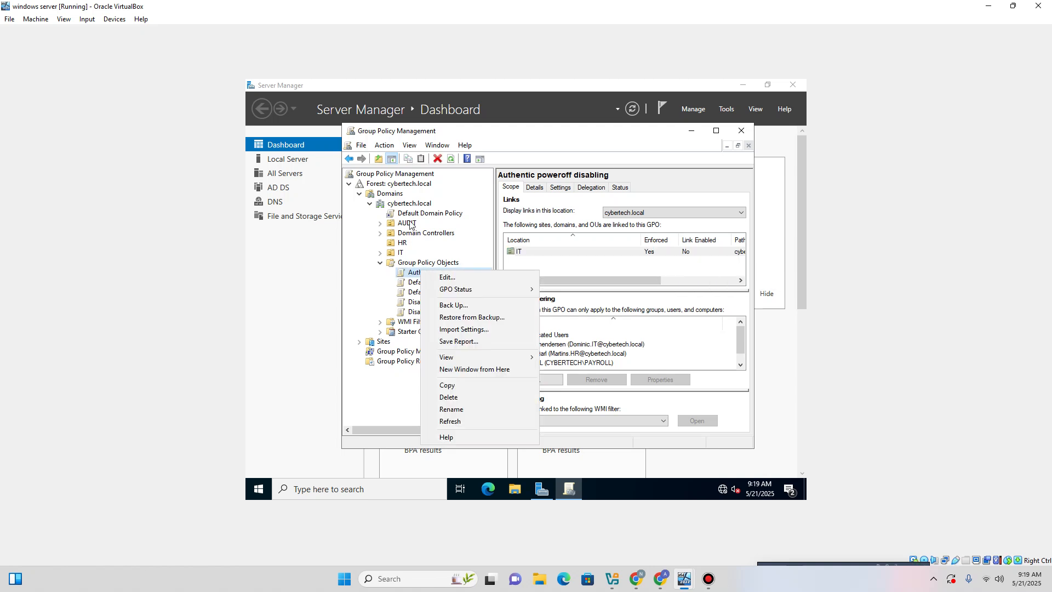
{"action": "right_click", "coordinate": [400, 244]}
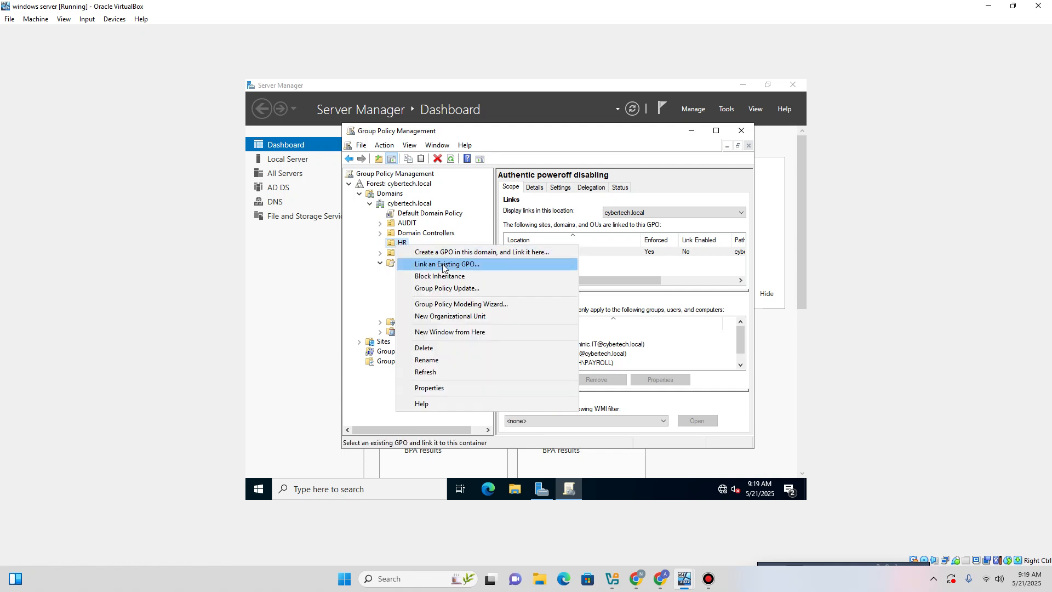
{"action": "left_click", "coordinate": [443, 265]}
{"action": "left_click", "coordinate": [471, 278]}
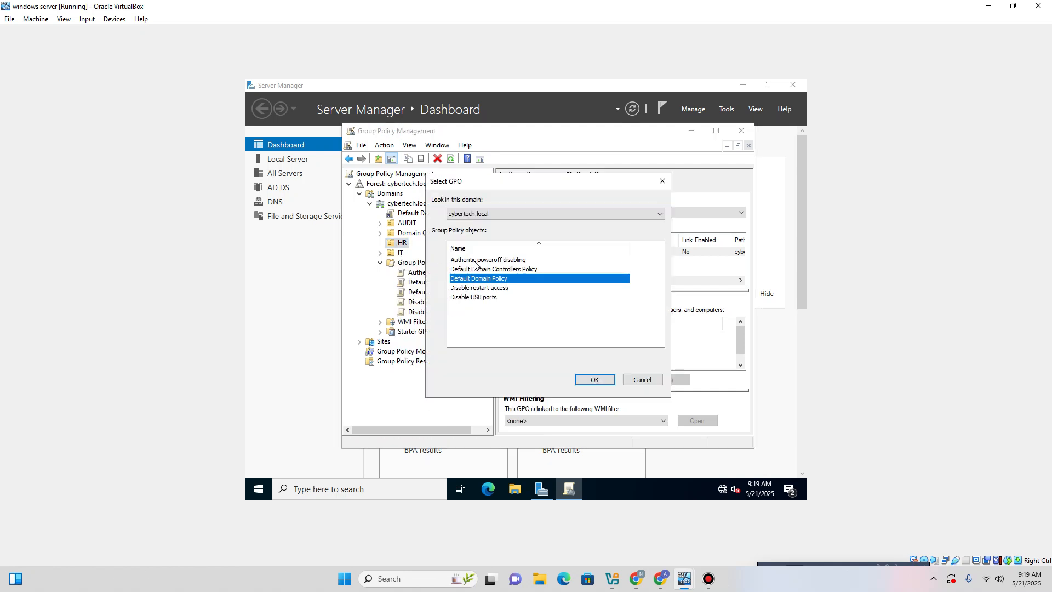
{"action": "left_click", "coordinate": [475, 261]}
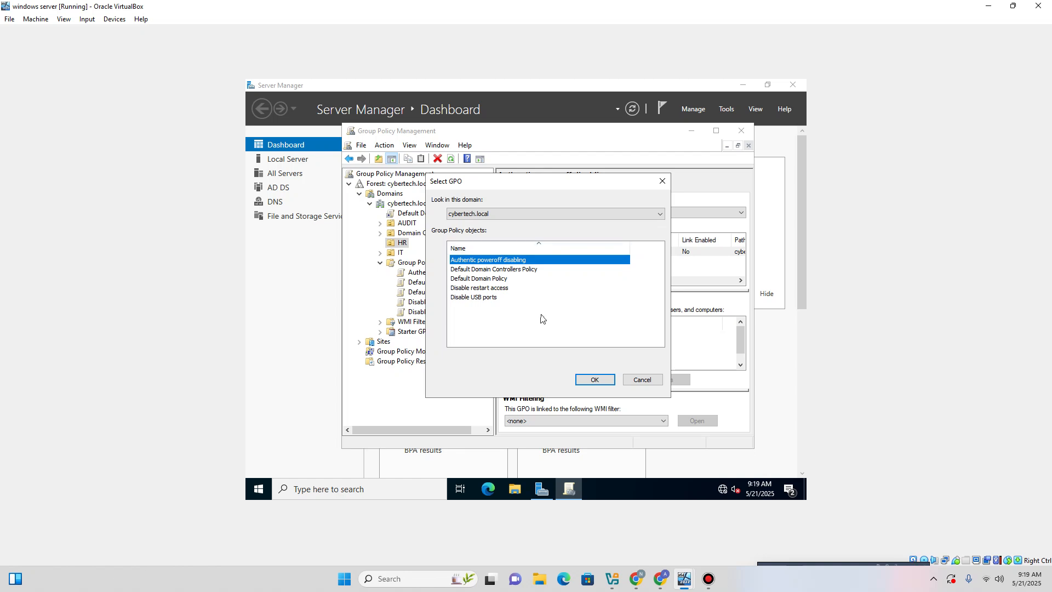
{"action": "left_click", "coordinate": [588, 381]}
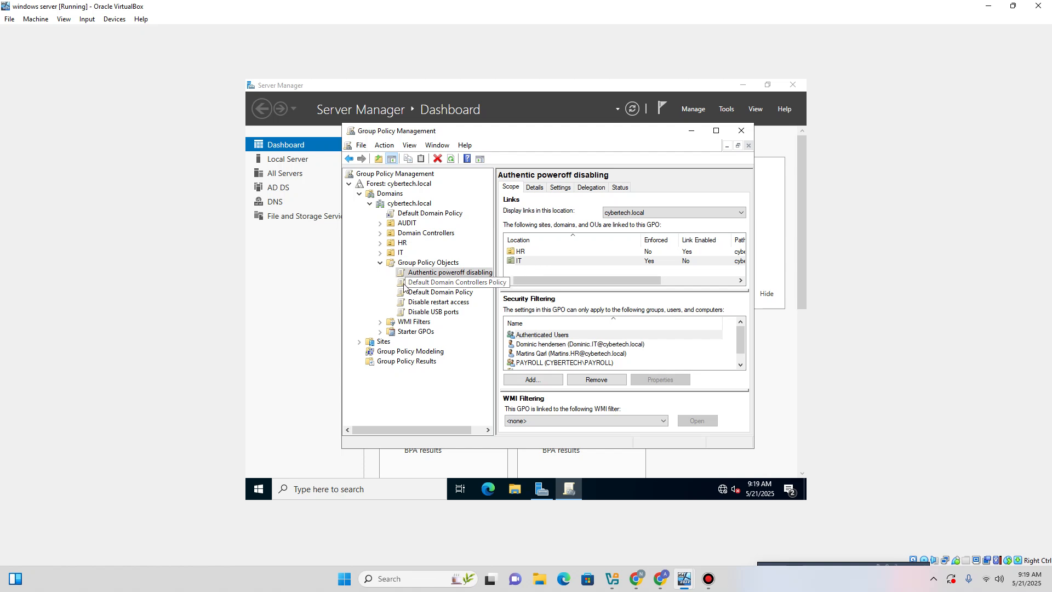
Enforce the GPO's new HR link.
{"action": "left_click", "coordinate": [648, 255]}
{"action": "right_click", "coordinate": [658, 253]}
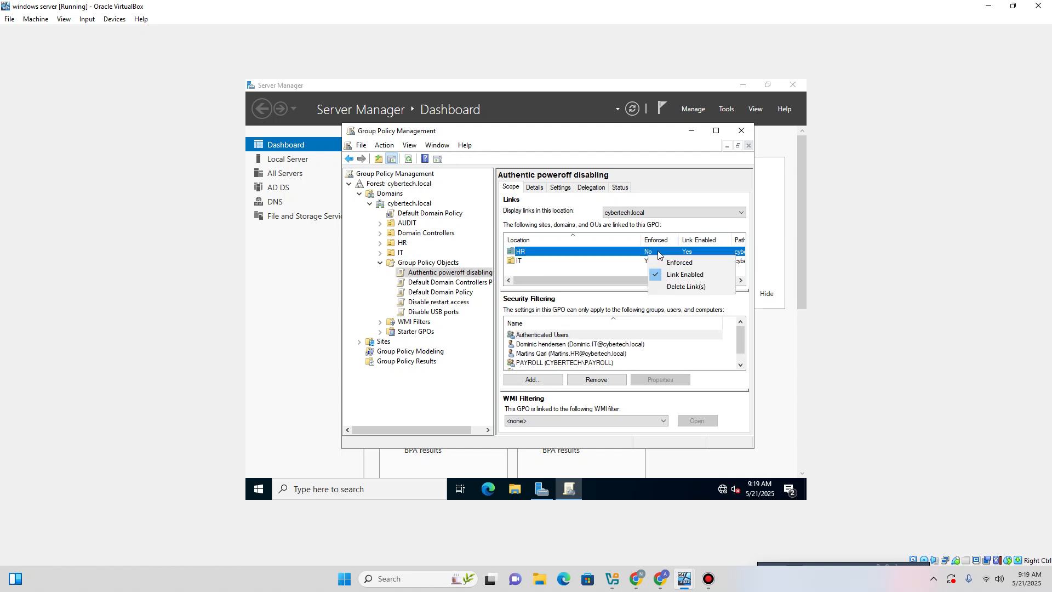
{"action": "left_click", "coordinate": [693, 261]}
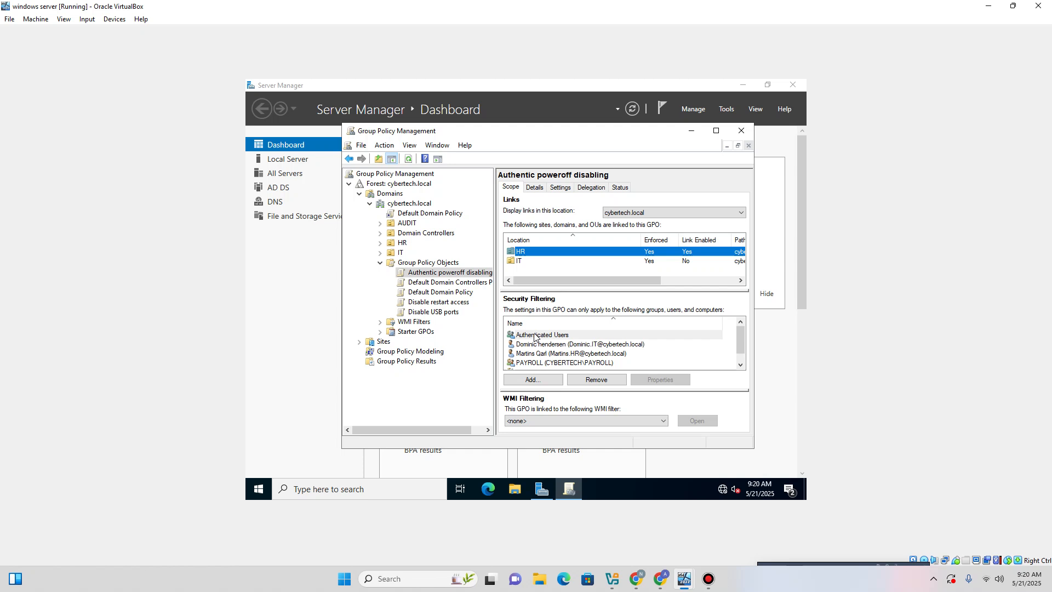
Review the GPO and HR unit options without changes, then close Group Policy Management.
{"action": "right_click", "coordinate": [420, 272]}
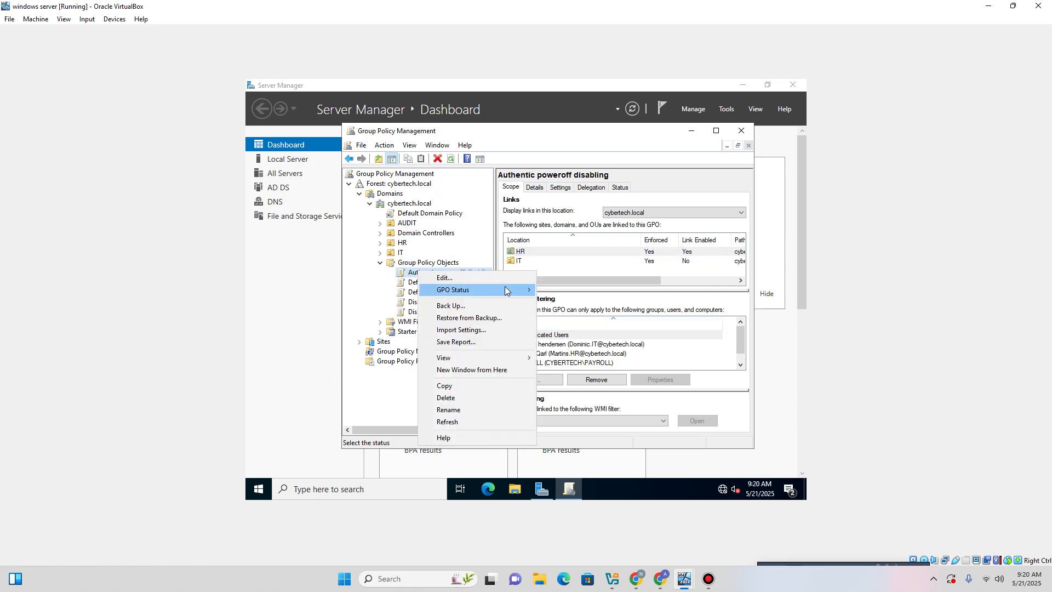
{"action": "mouse_move", "coordinate": [506, 291]}
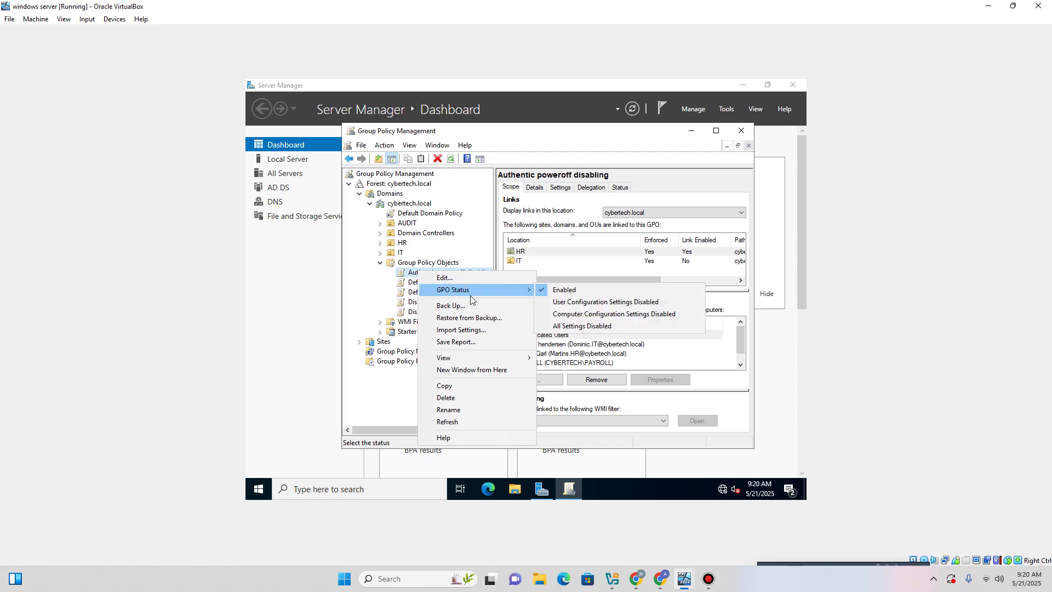
{"action": "key", "text": "Escape"}
{"action": "key", "text": "Escape"}
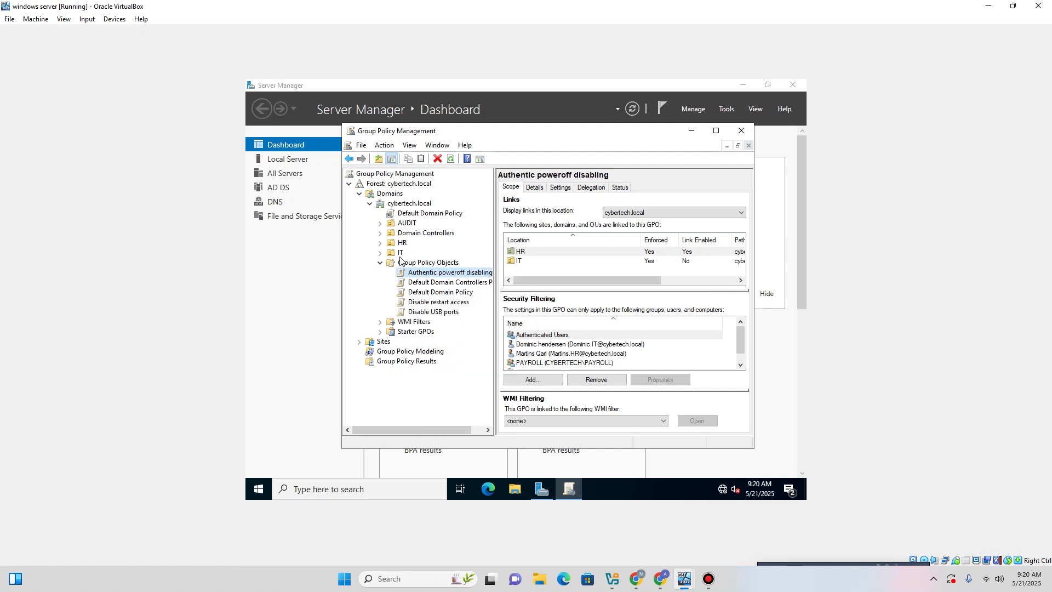
{"action": "right_click", "coordinate": [397, 246]}
{"action": "left_click", "coordinate": [358, 289]}
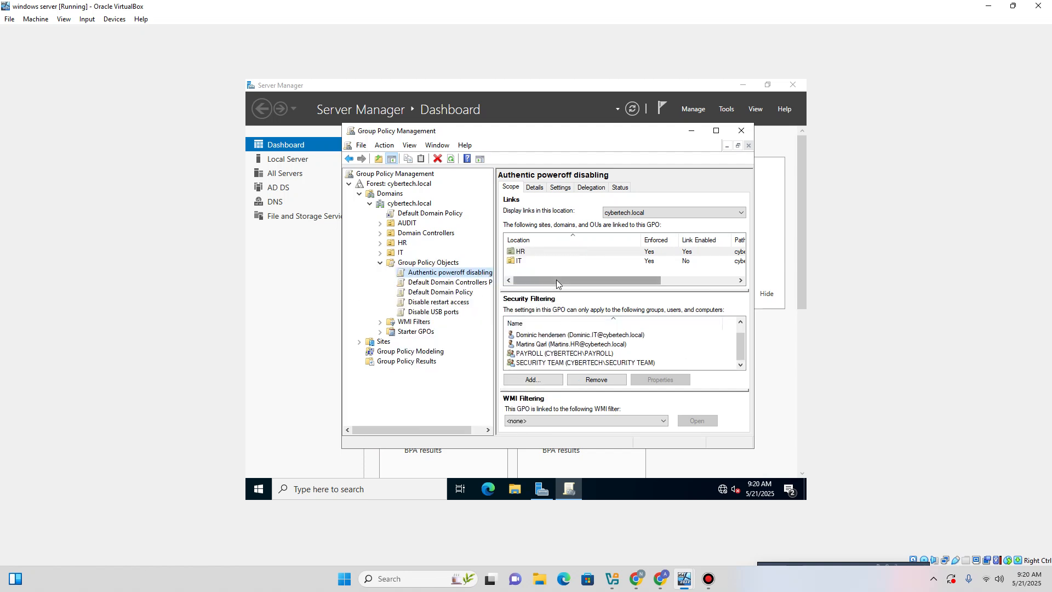
{"action": "left_click", "coordinate": [533, 285]}
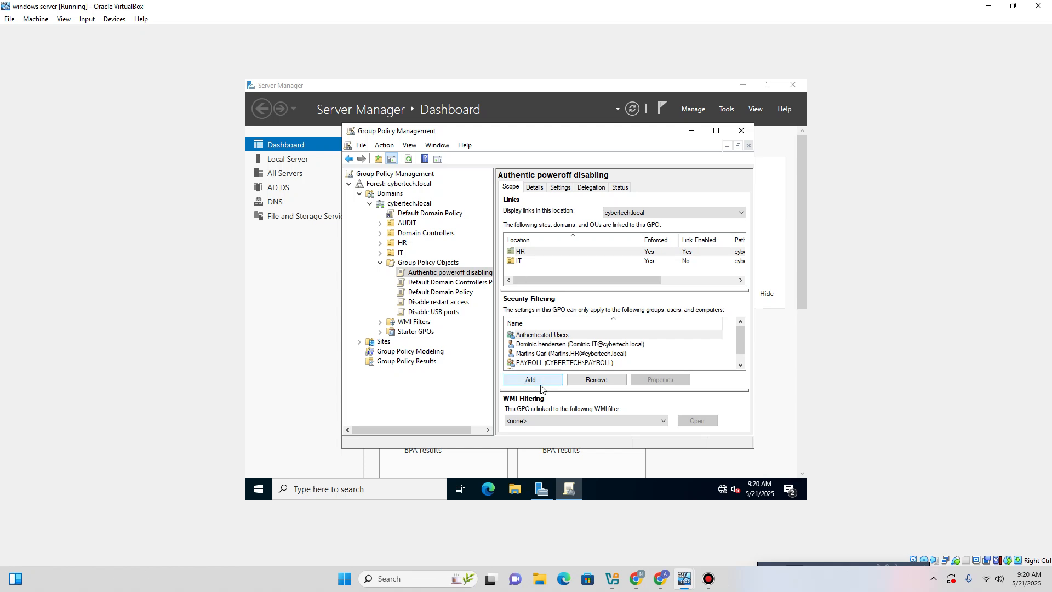
{"action": "left_click", "coordinate": [742, 129]}
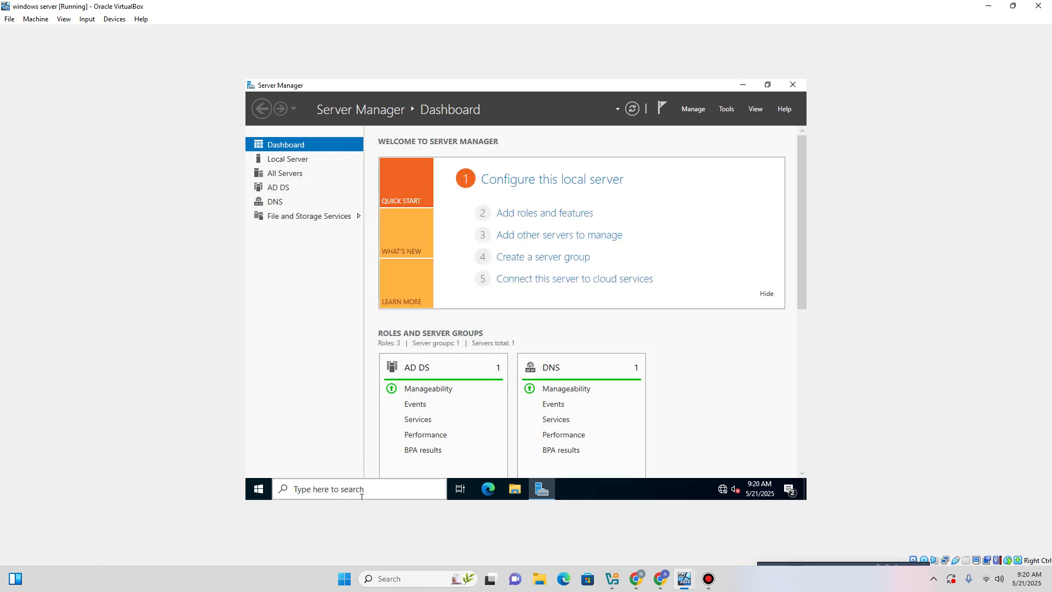
Run gpupdate /force in an administrator Command Prompt on the server.
{"action": "key", "text": "super+r"}
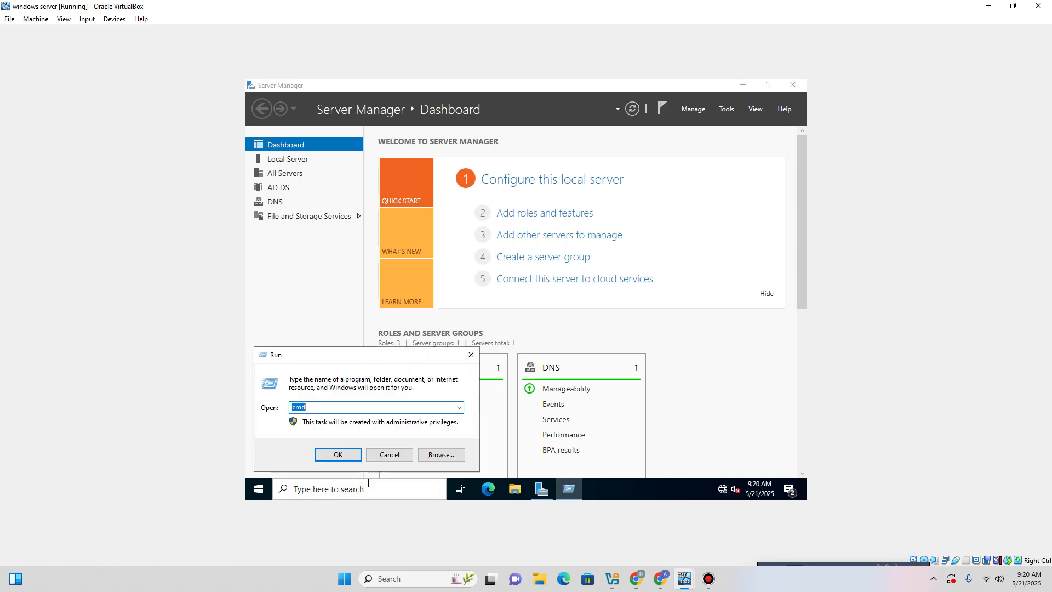
{"action": "key", "text": "Return"}
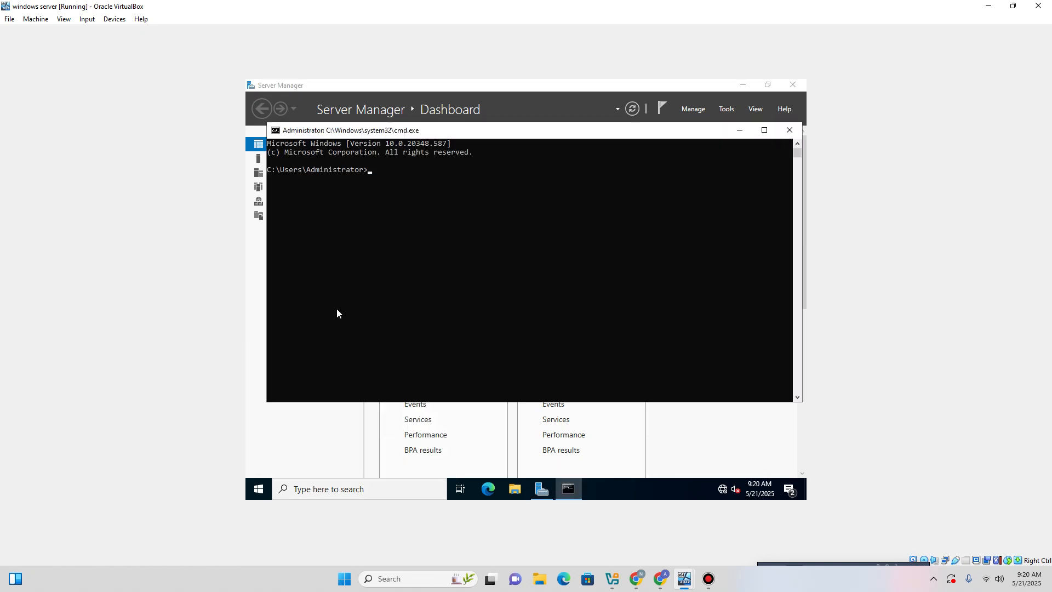
{"action": "type", "text": "gpupdate /force"}
{"action": "key", "text": "Return"}
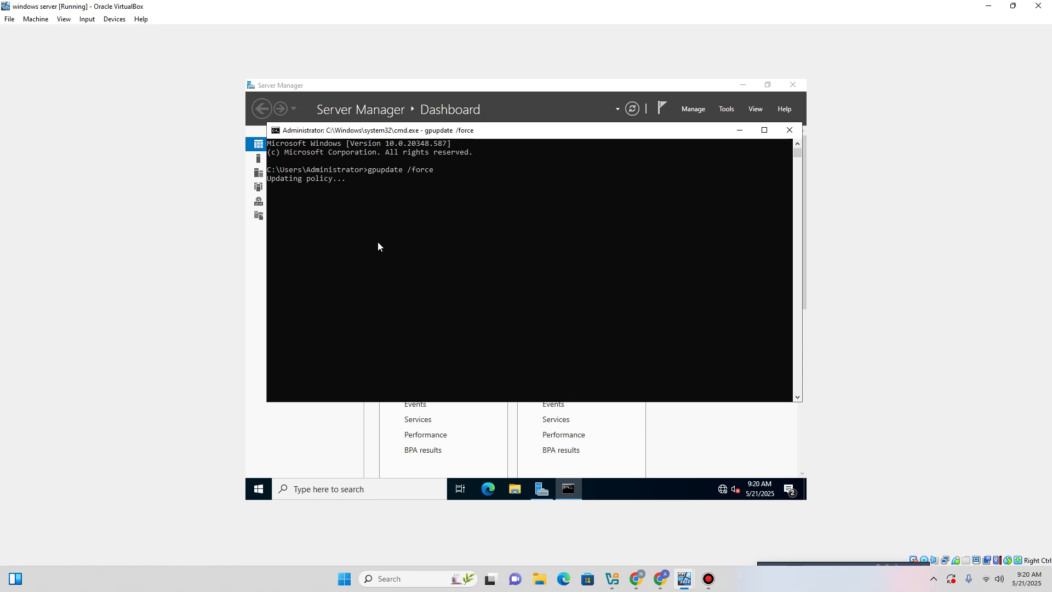
Bring up the Windows 8.1 VM, check Start's power options, and return to the desktop.
{"action": "mouse_move", "coordinate": [684, 580]}
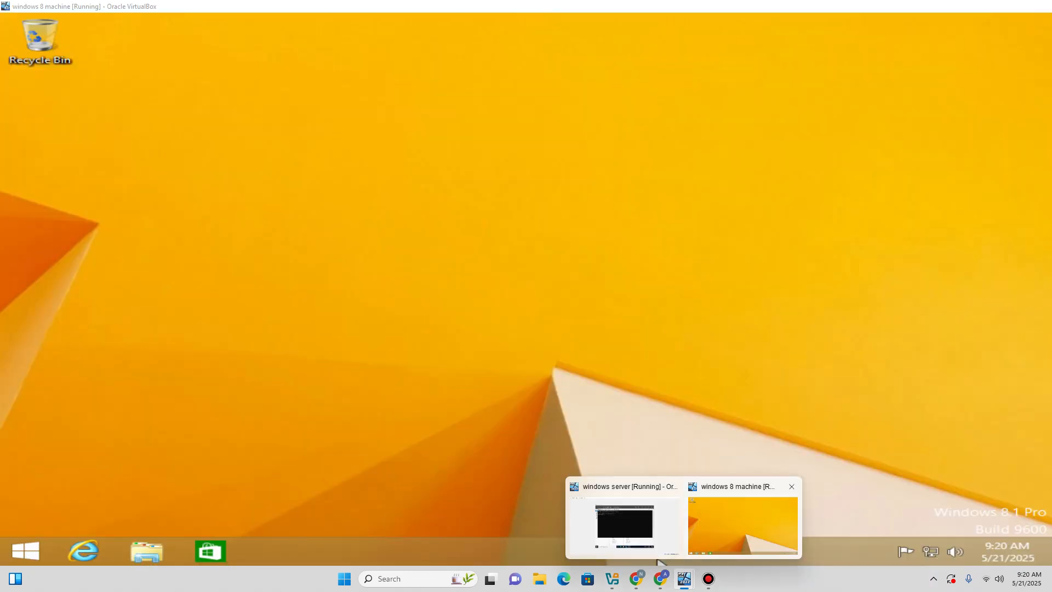
{"action": "left_click", "coordinate": [743, 526]}
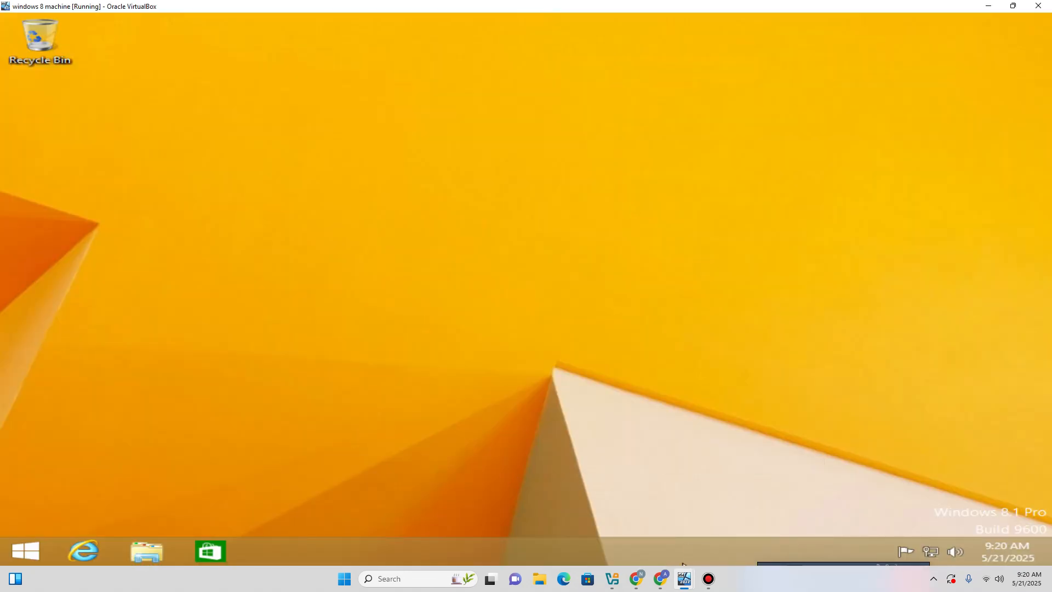
{"action": "mouse_move", "coordinate": [685, 578]}
{"action": "left_click", "coordinate": [624, 525]}
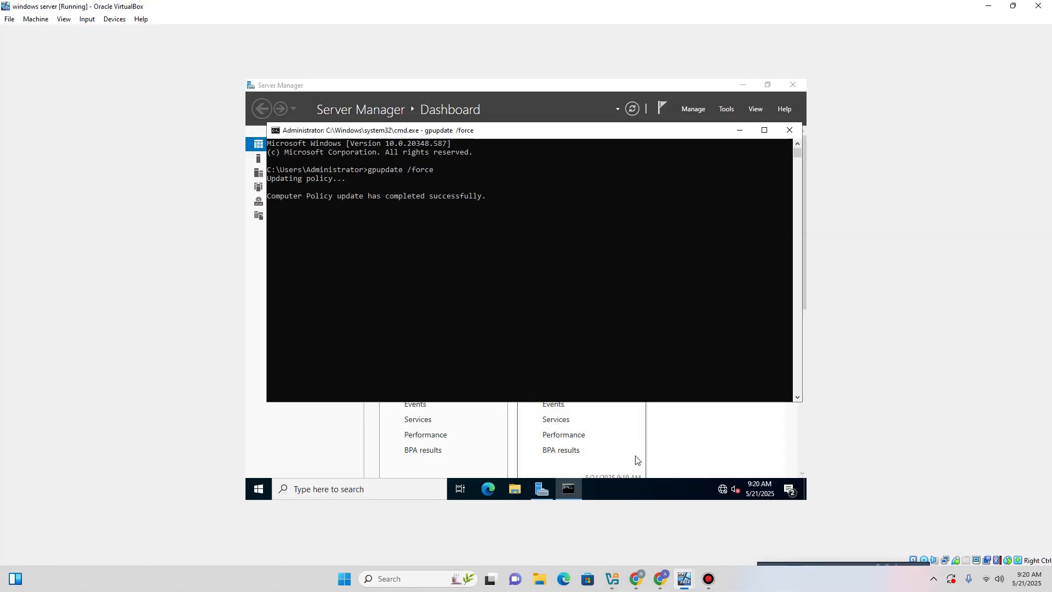
{"action": "mouse_move", "coordinate": [685, 579]}
{"action": "left_click", "coordinate": [707, 542]}
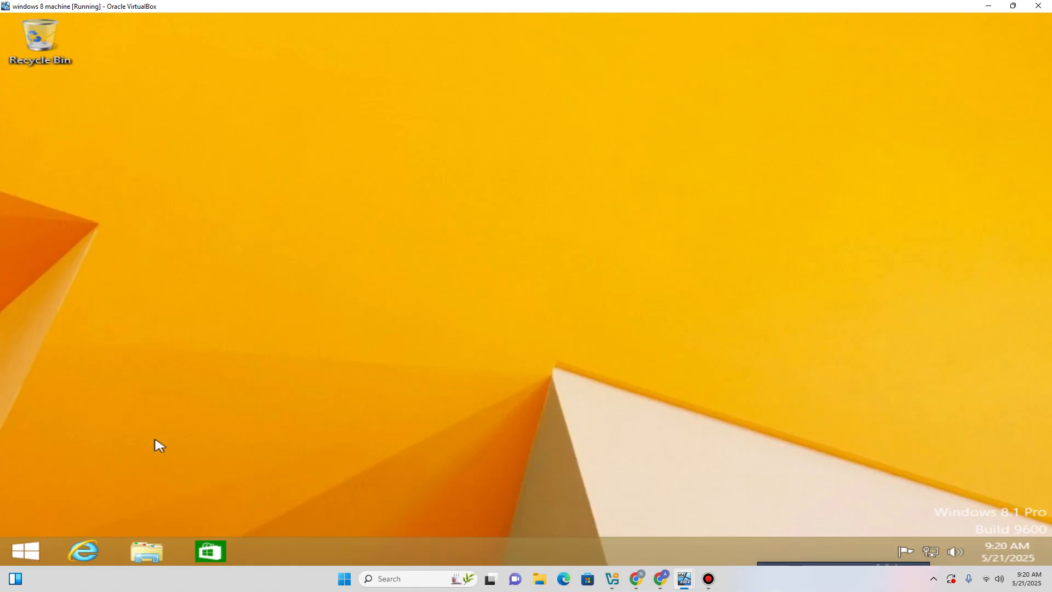
{"action": "left_click", "coordinate": [25, 551]}
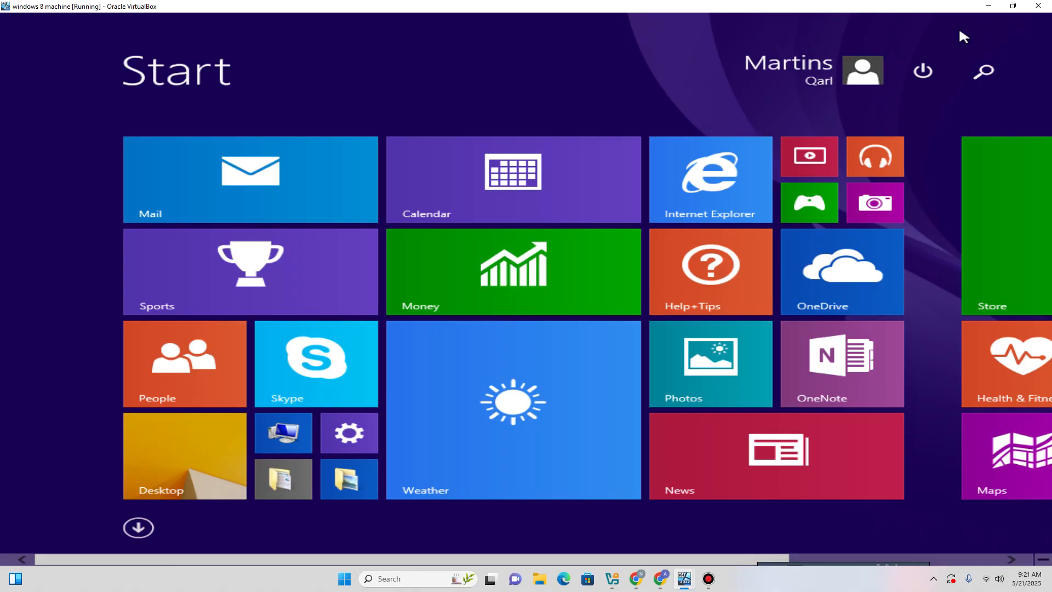
{"action": "left_click", "coordinate": [936, 72]}
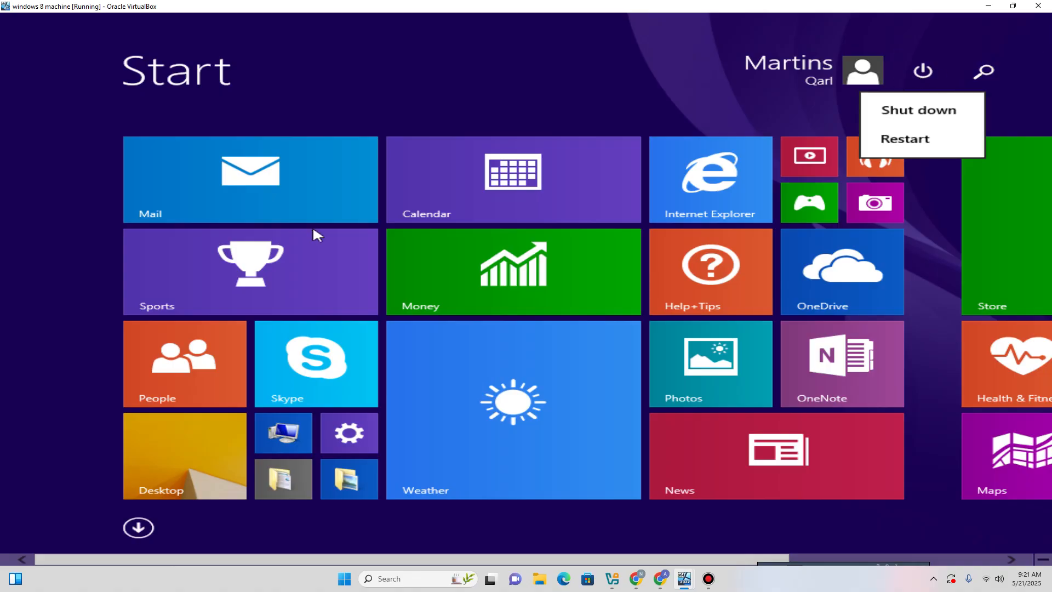
{"action": "left_click", "coordinate": [193, 460]}
{"action": "left_click", "coordinate": [199, 460]}
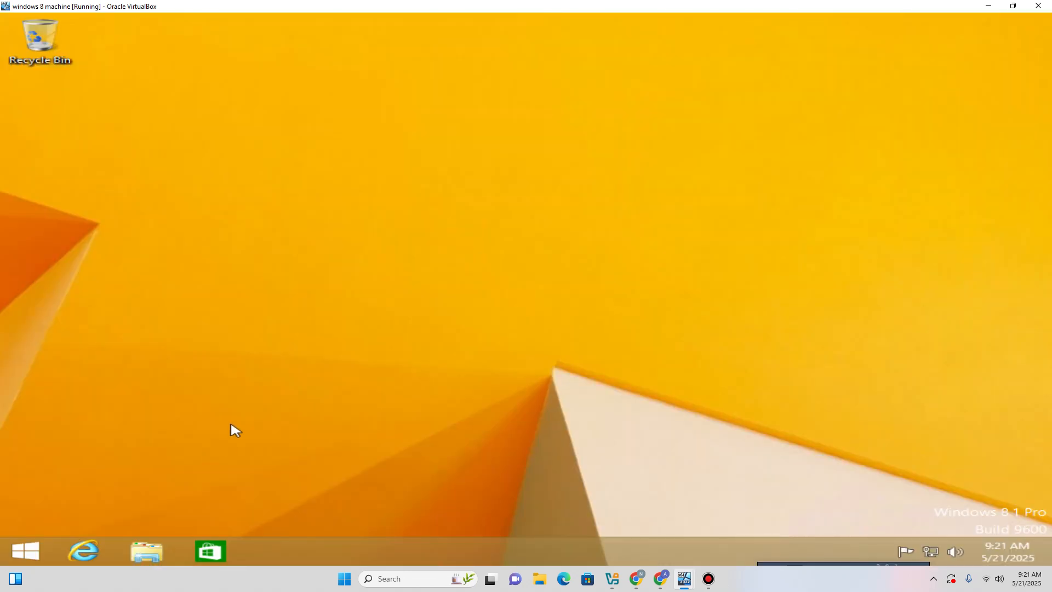
Run gpupdate /force in a client Command Prompt until the computer policy update completes.
{"action": "key", "text": "super+r"}
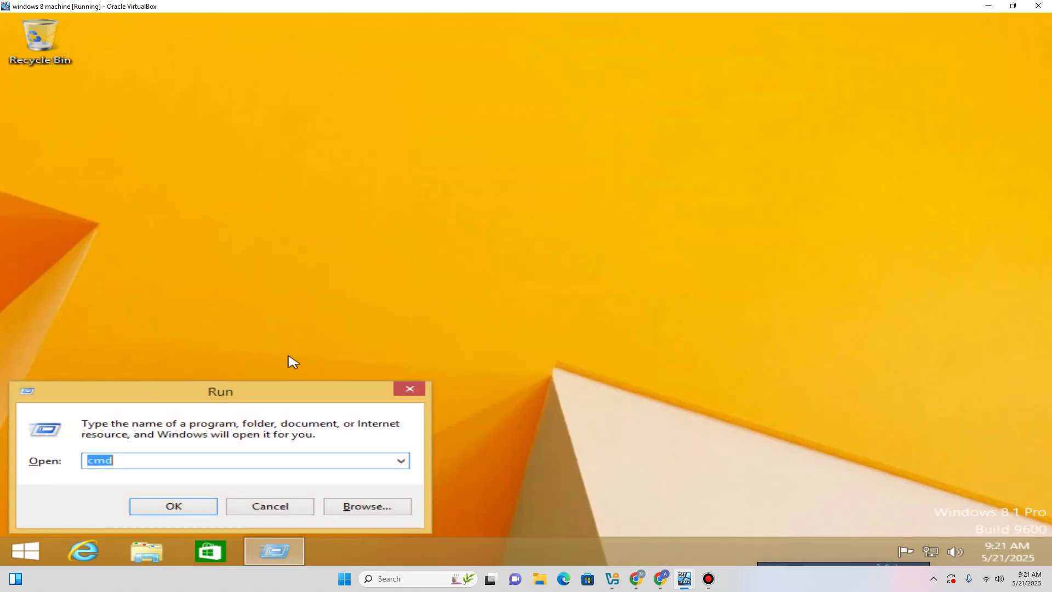
{"action": "key", "text": "Return"}
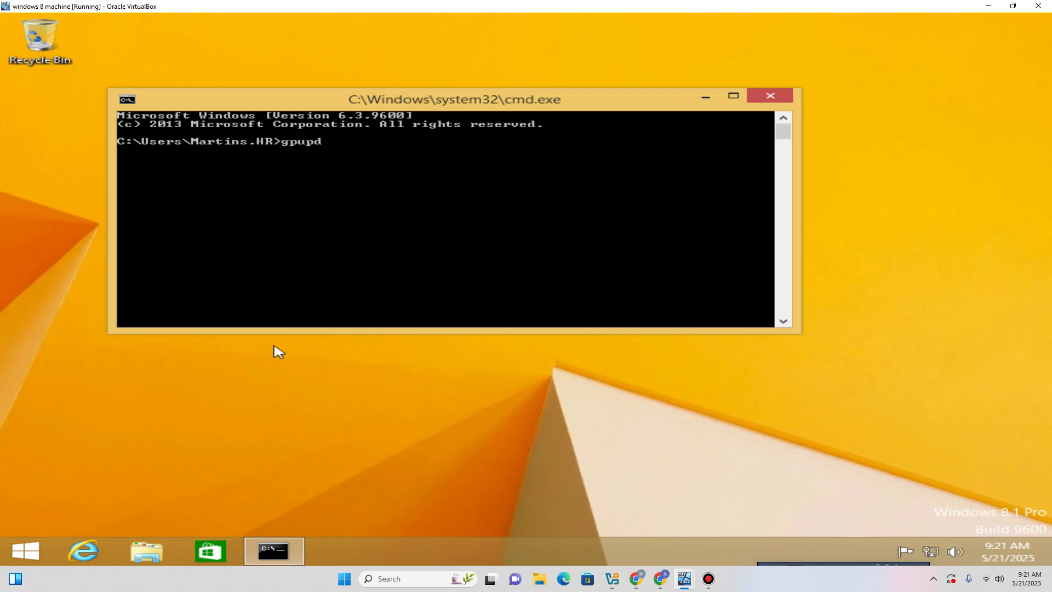
{"action": "type", "text": "gpupdate /force"}
{"action": "key", "text": "Return"}
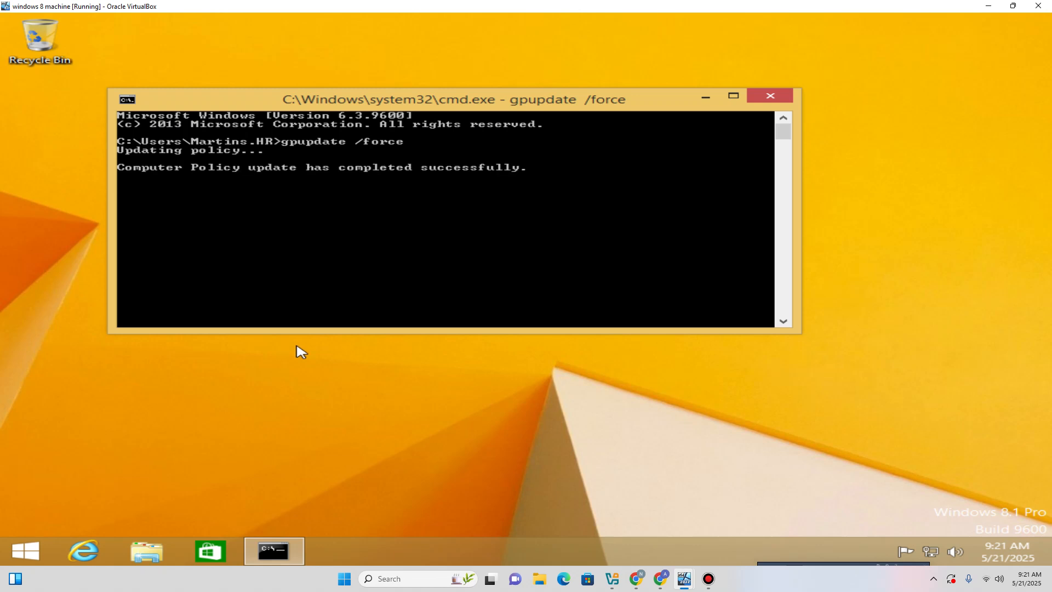
Open Start's power button, which now reports no power options available.
{"action": "left_click", "coordinate": [25, 551]}
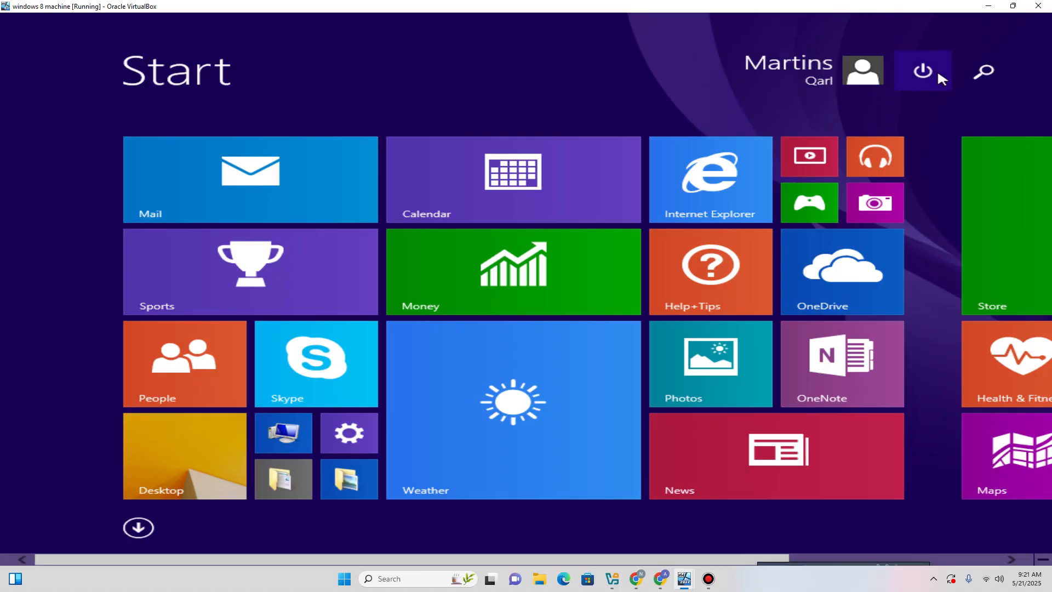
{"action": "left_click", "coordinate": [936, 70]}
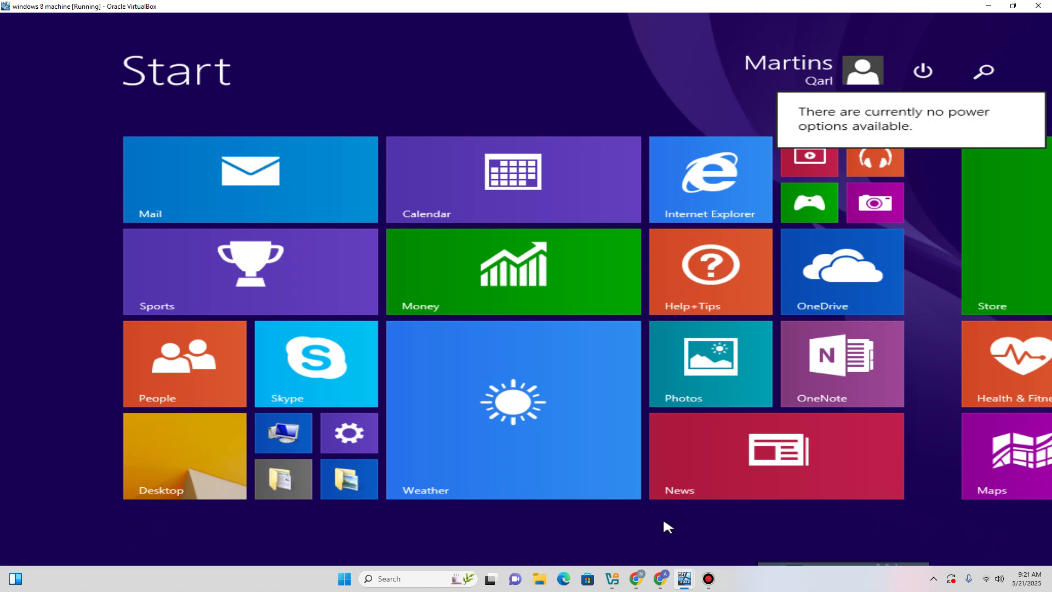
{"action": "mouse_move", "coordinate": [685, 578]}
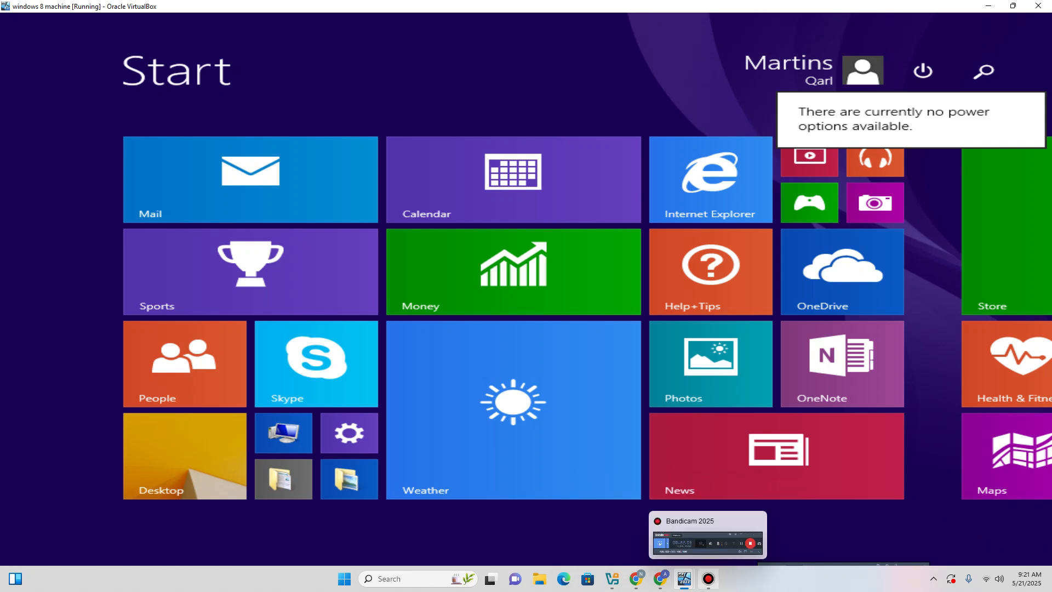
{"action": "left_click", "coordinate": [709, 578]}
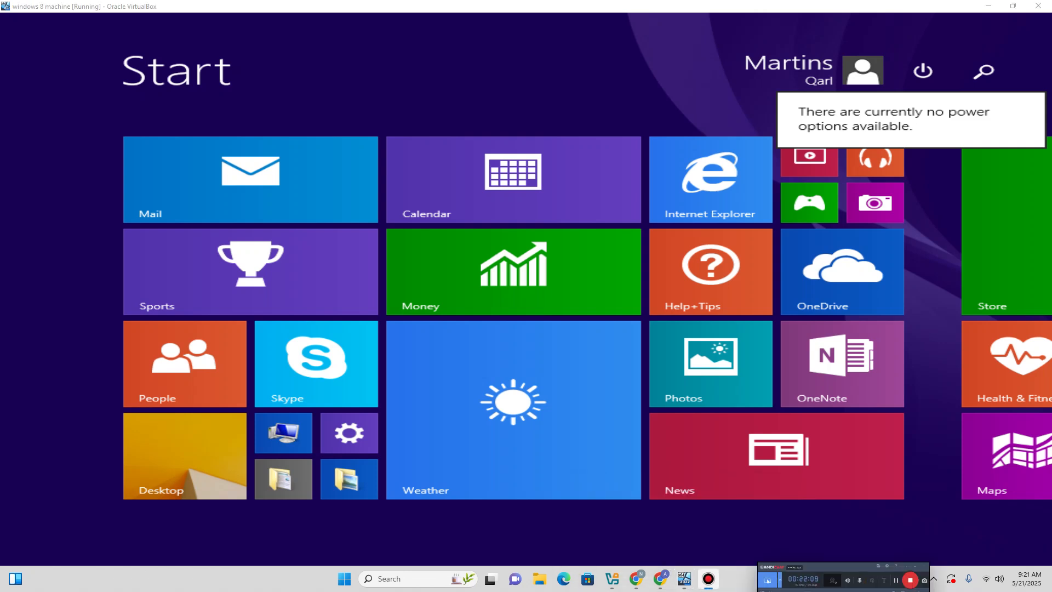
On the server, close the command prompt and recheck the GPO's IT link in Group Policy Management.
{"action": "mouse_move", "coordinate": [684, 579]}
{"action": "left_click", "coordinate": [625, 521]}
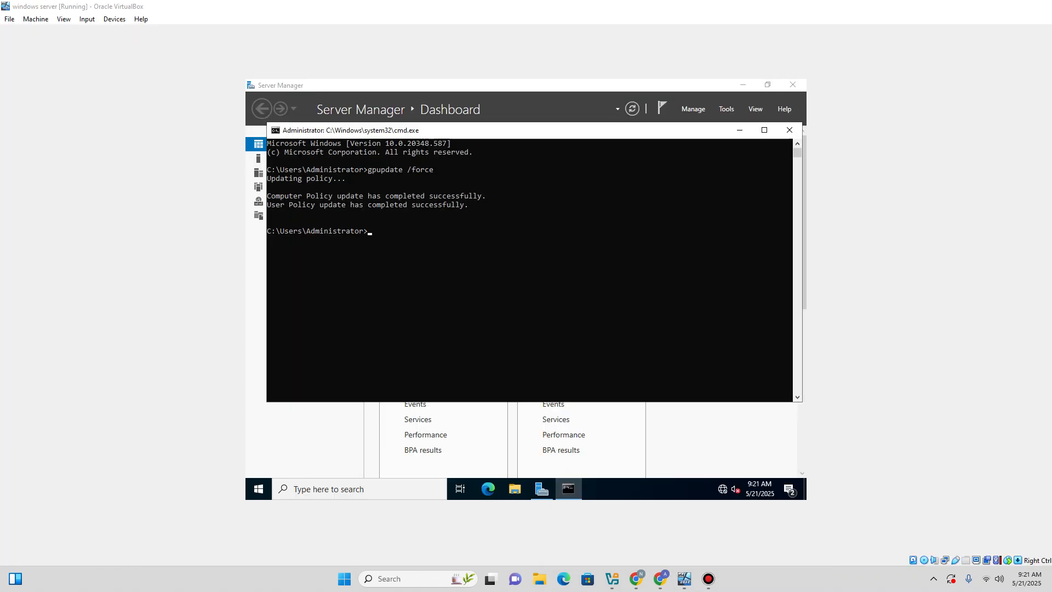
{"action": "left_click", "coordinate": [778, 134]}
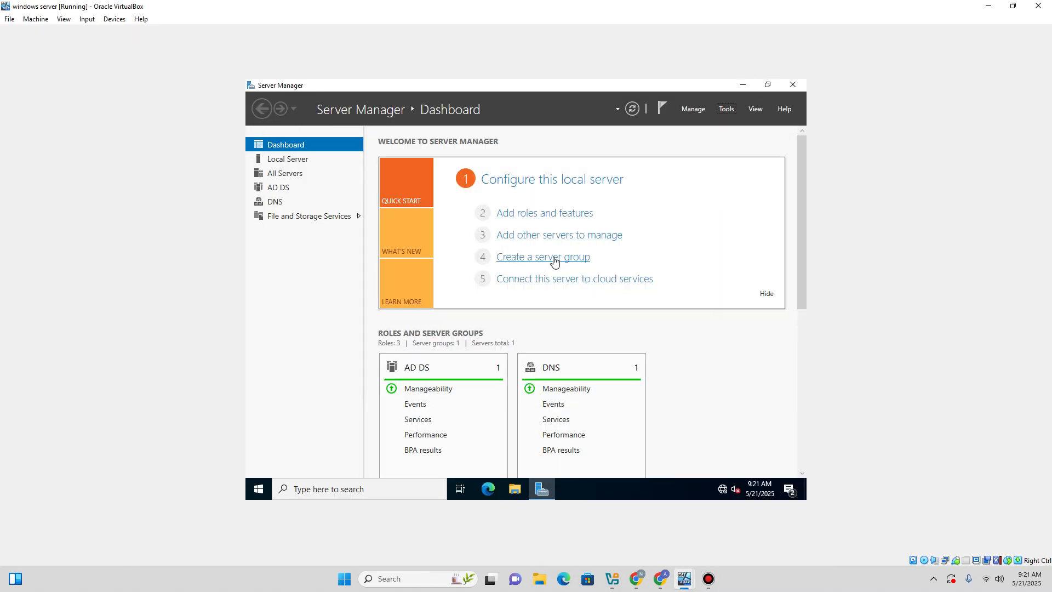
{"action": "left_click", "coordinate": [728, 111]}
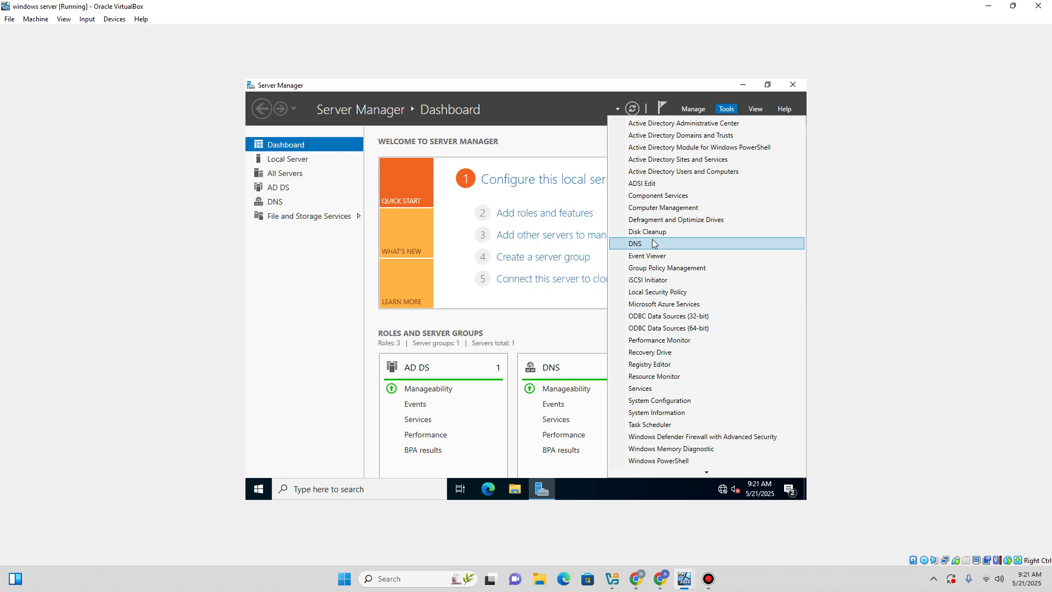
{"action": "left_click", "coordinate": [661, 267]}
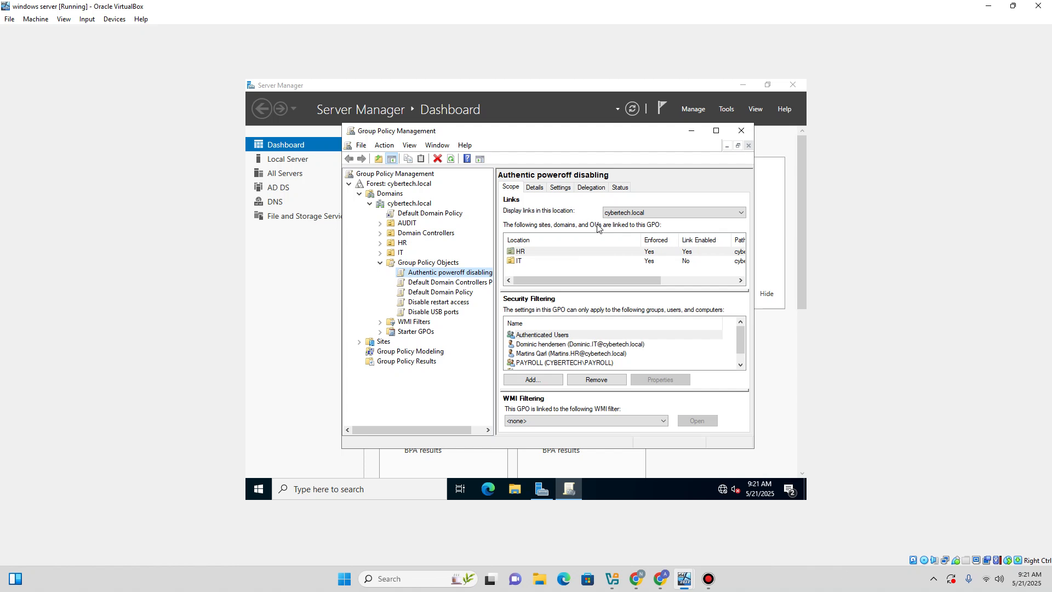
{"action": "left_click", "coordinate": [548, 264]}
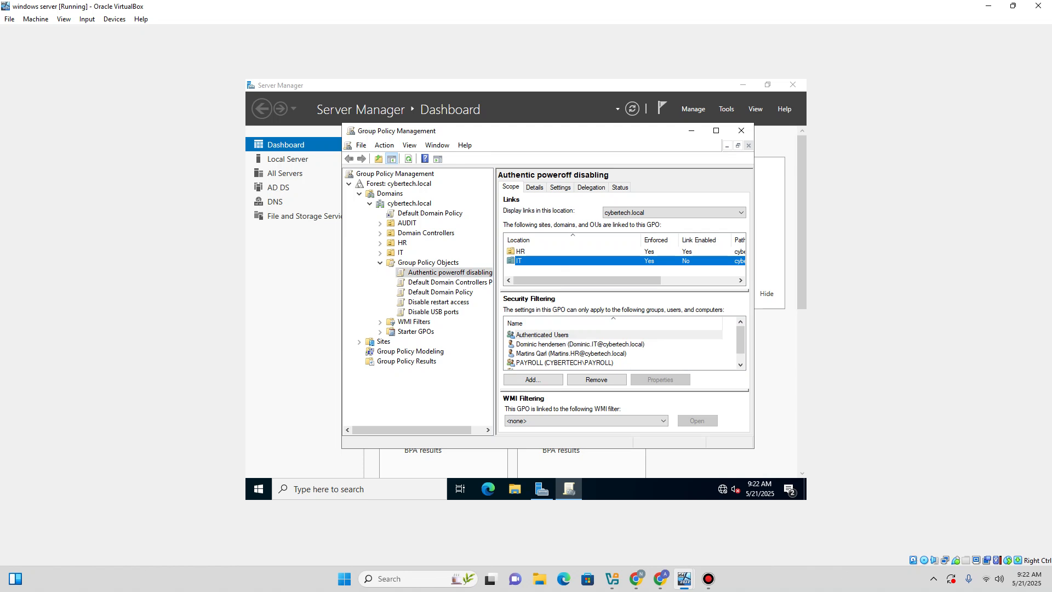
{"action": "left_click", "coordinate": [740, 134]}
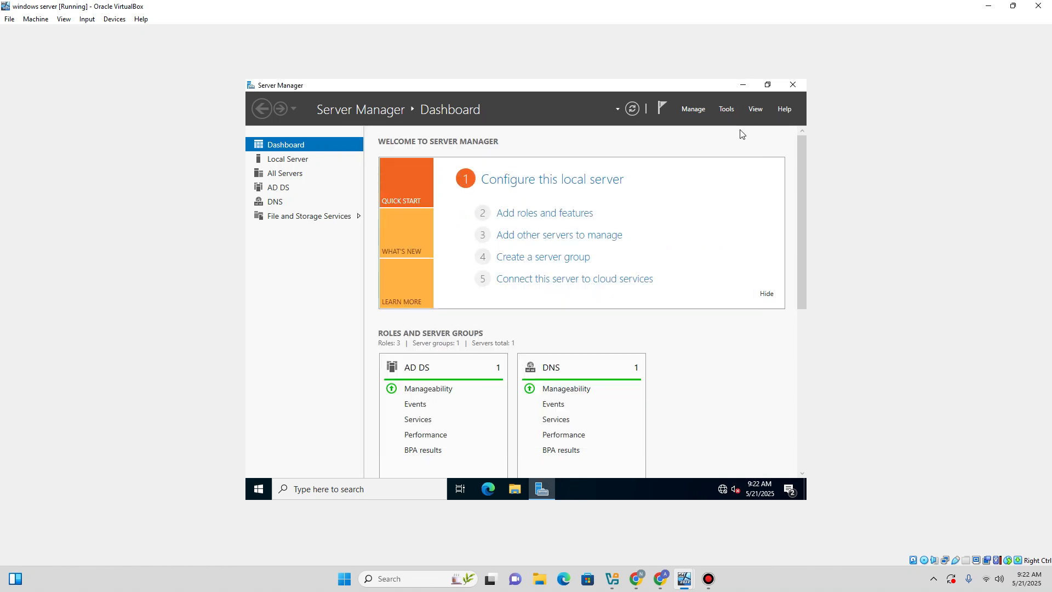